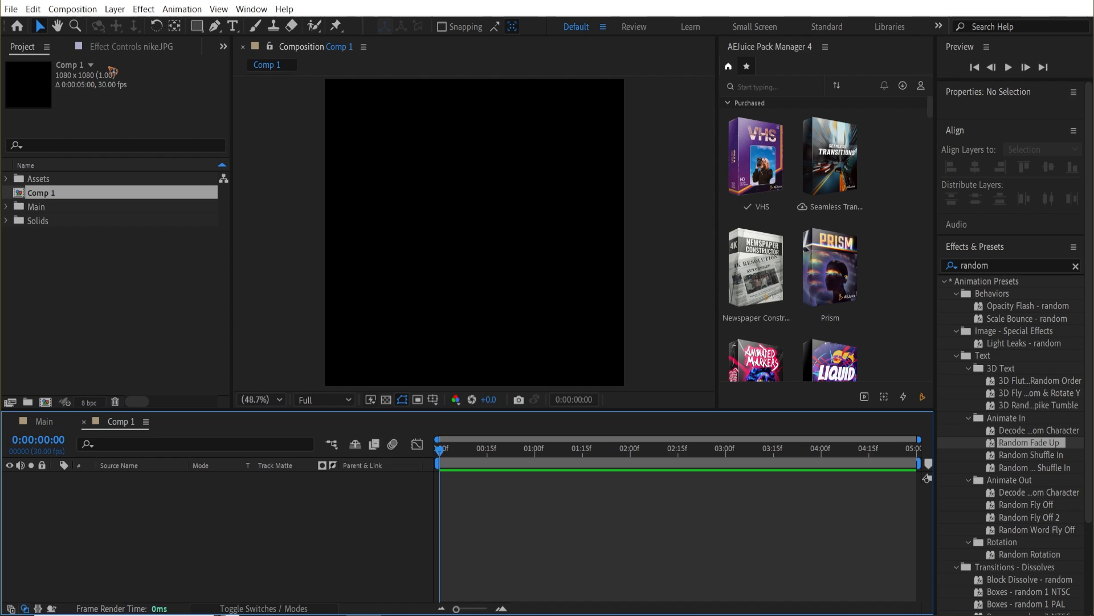
# Create a new full-size red solid layer in the composition.
pyautogui.click(114, 9)
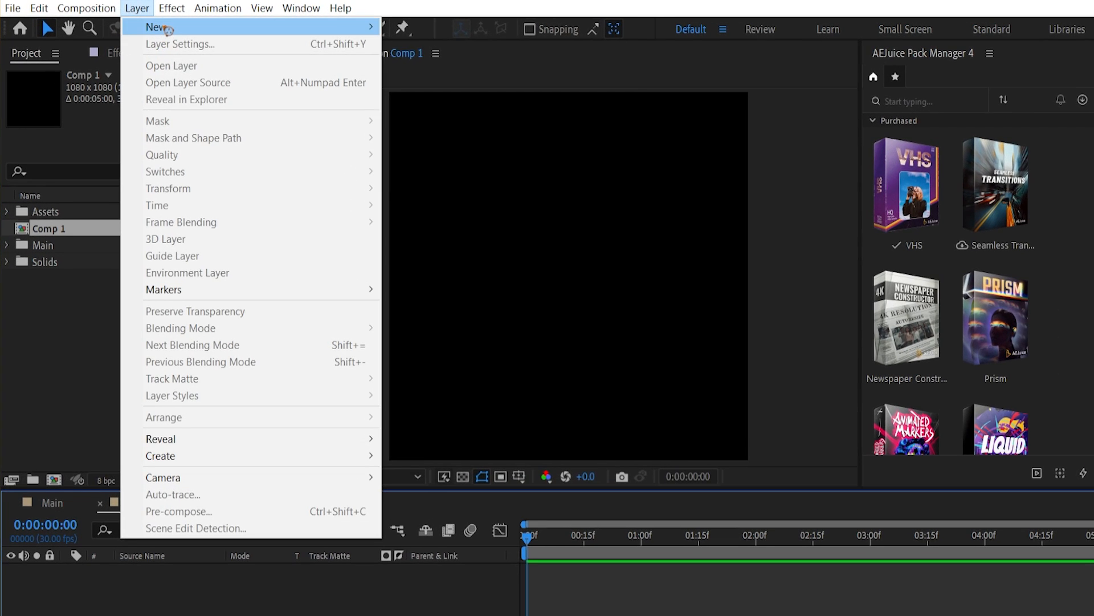
pyautogui.moveTo(169, 28)
pyautogui.click(475, 43)
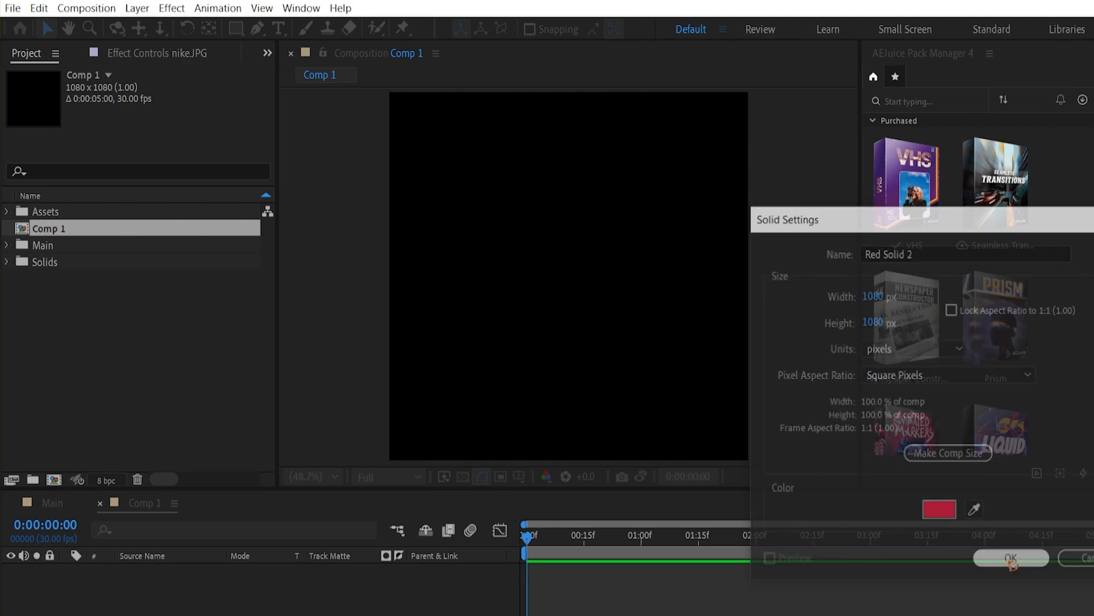
pyautogui.click(1011, 558)
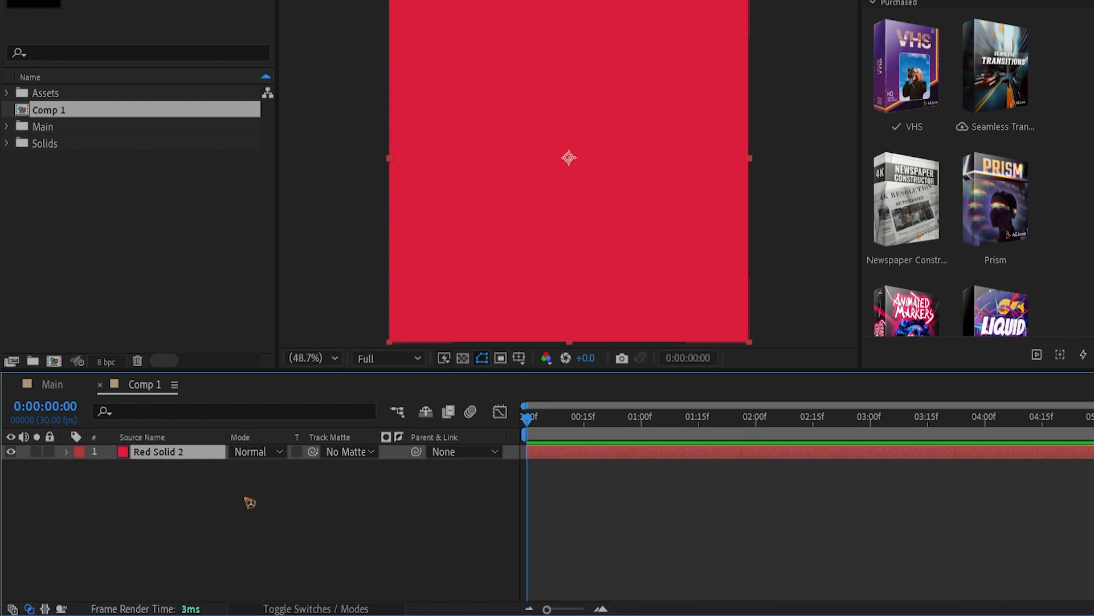
# Duplicate the red solid and recolor the copy white through its solid settings.
pyautogui.hotkey('ctrl', 'd')
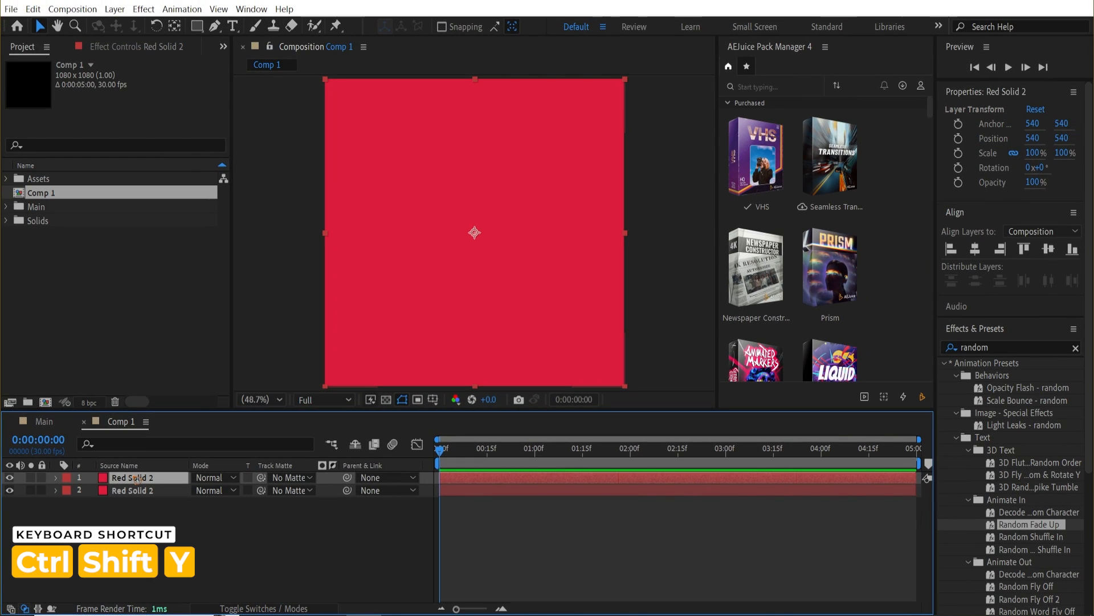
pyautogui.hotkey('ctrl', 'shift', 'y')
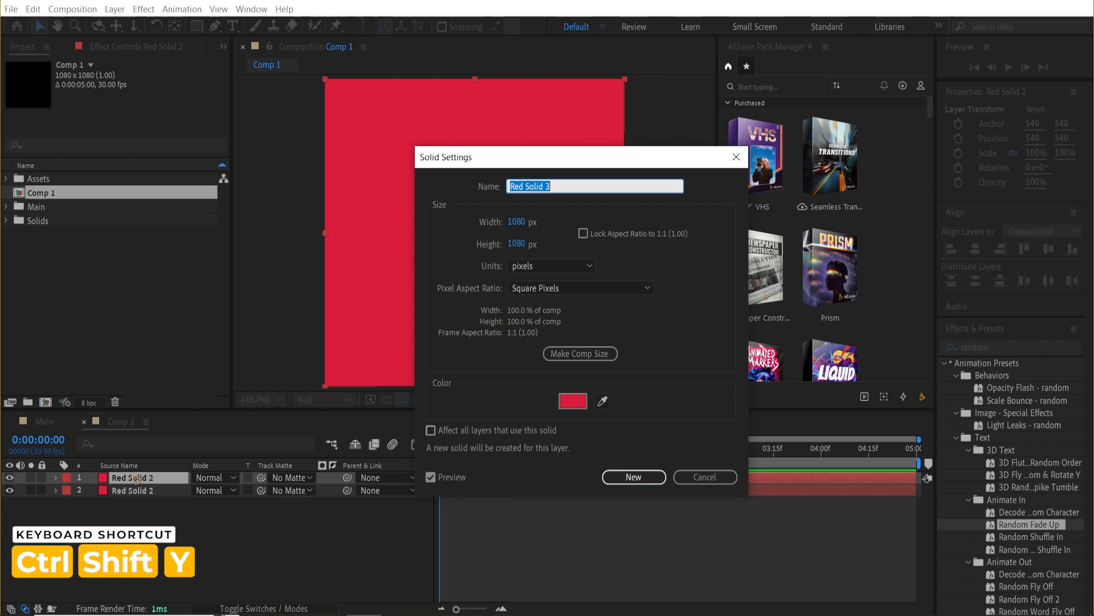
pyautogui.click(573, 401)
pyautogui.moveTo(676, 356); pyautogui.dragTo(643, 283)
pyautogui.press('Return')
pyautogui.click(613, 476)
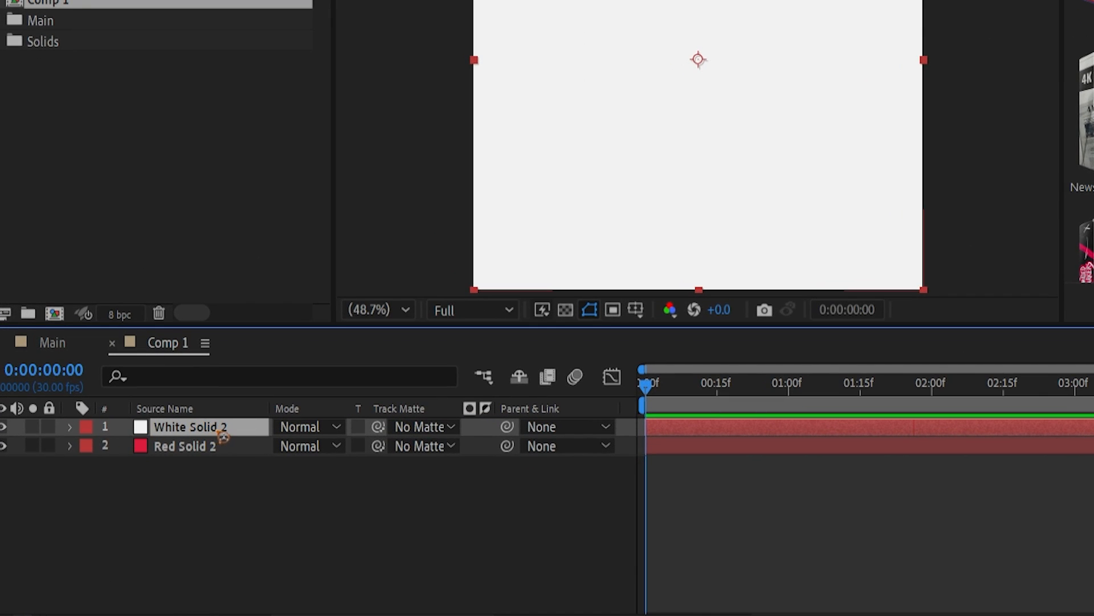
# Move the white solid layer below the red solid layer.
pyautogui.moveTo(222, 437); pyautogui.dragTo(205, 456)
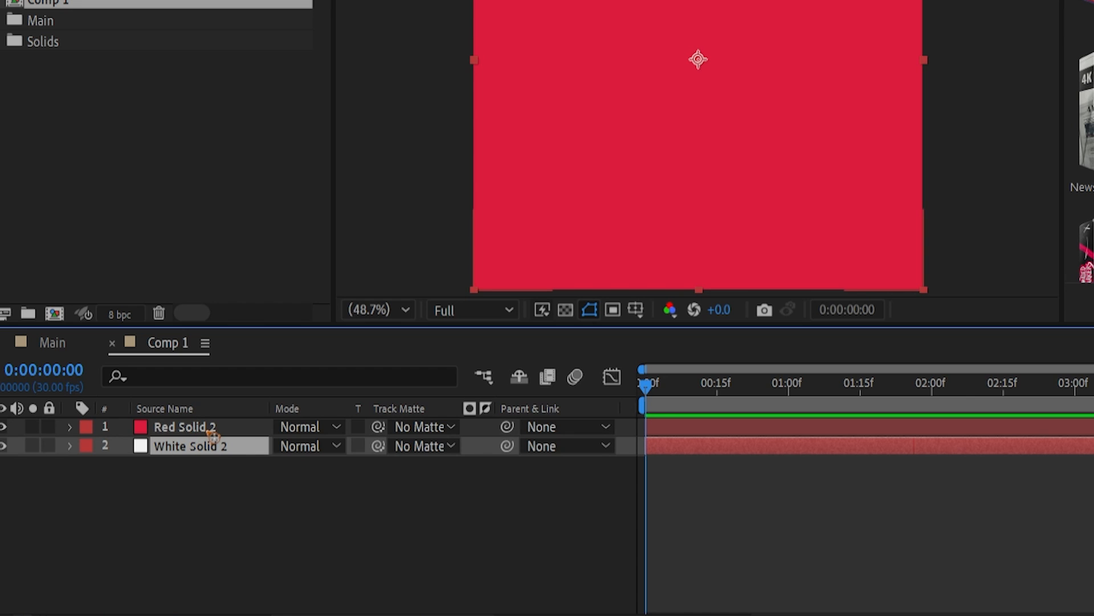
# Add a rectangle mask to the red solid and raise its bottom-right corner to create a slanted lower edge.
pyautogui.click(211, 431)
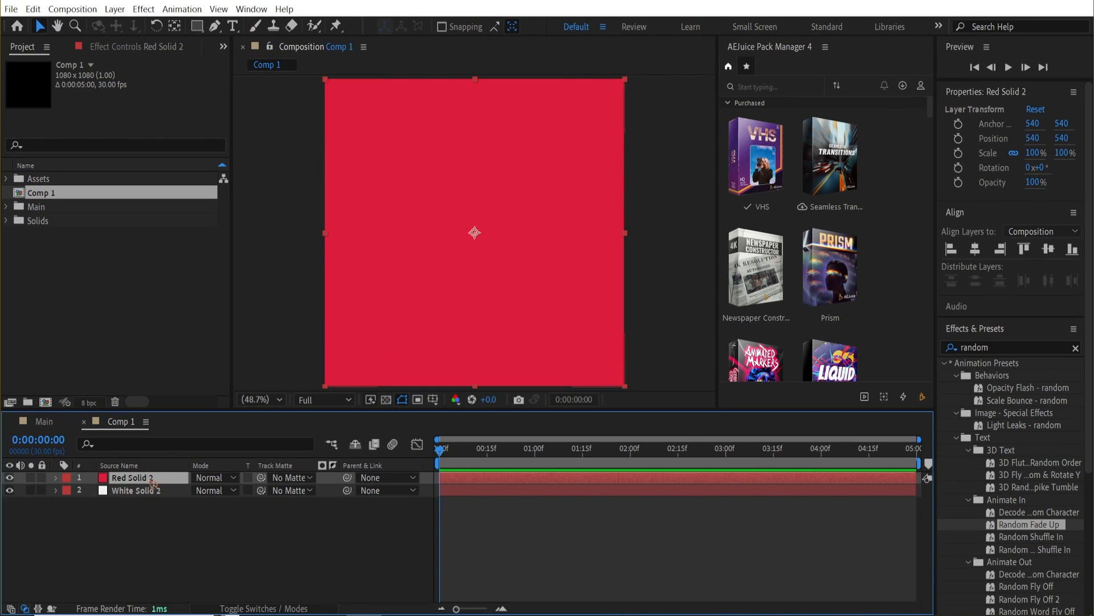
pyautogui.doubleClick(197, 27)
pyautogui.click(641, 381)
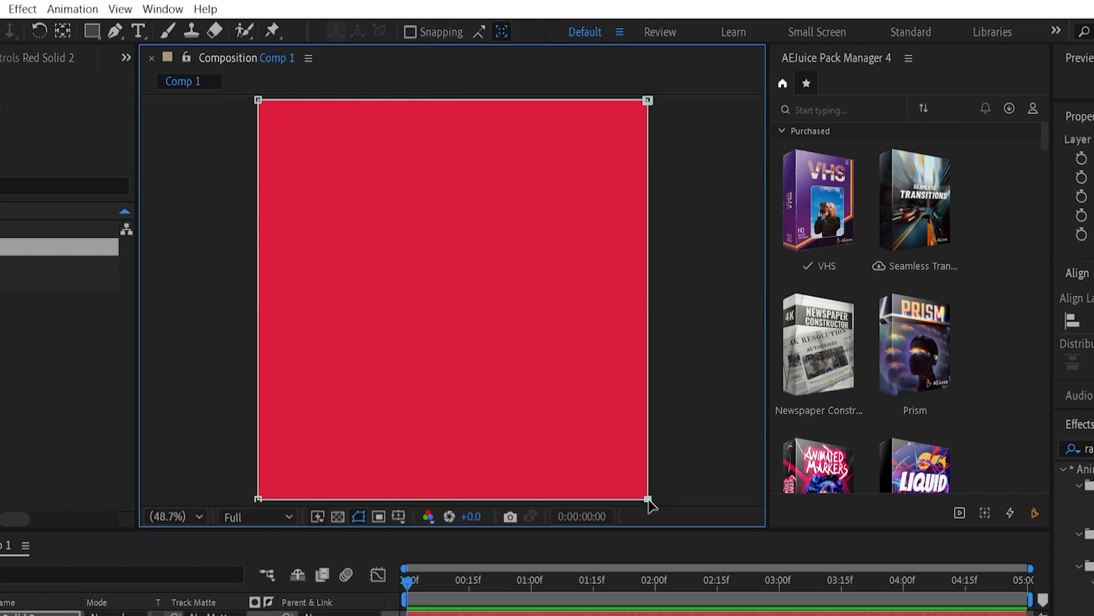
pyautogui.moveTo(648, 500); pyautogui.dragTo(645, 420)
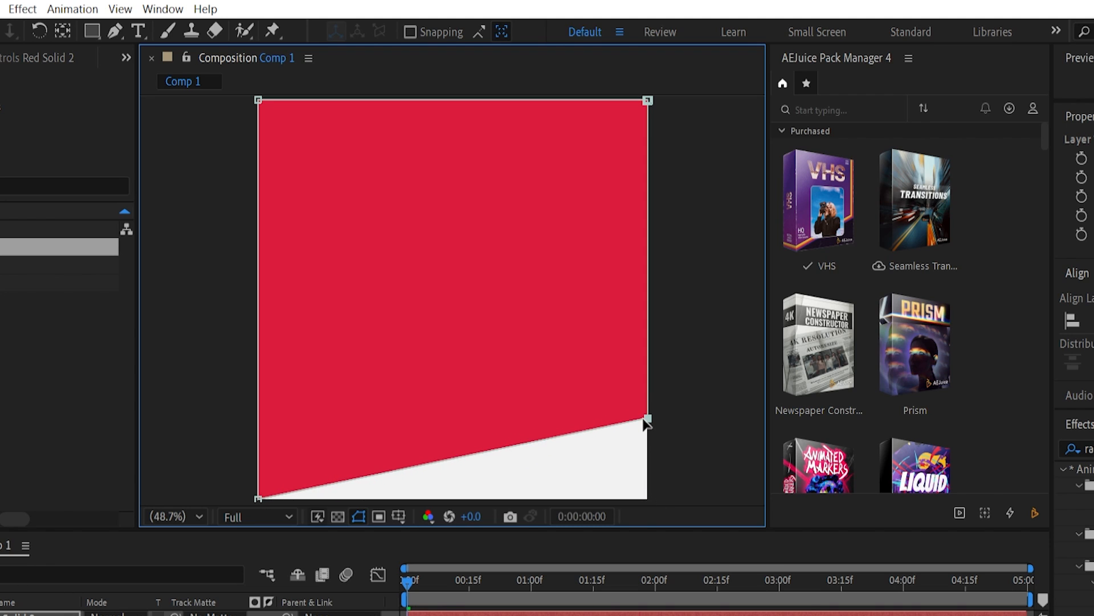
pyautogui.moveTo(719, 377); pyautogui.dragTo(161, 503)
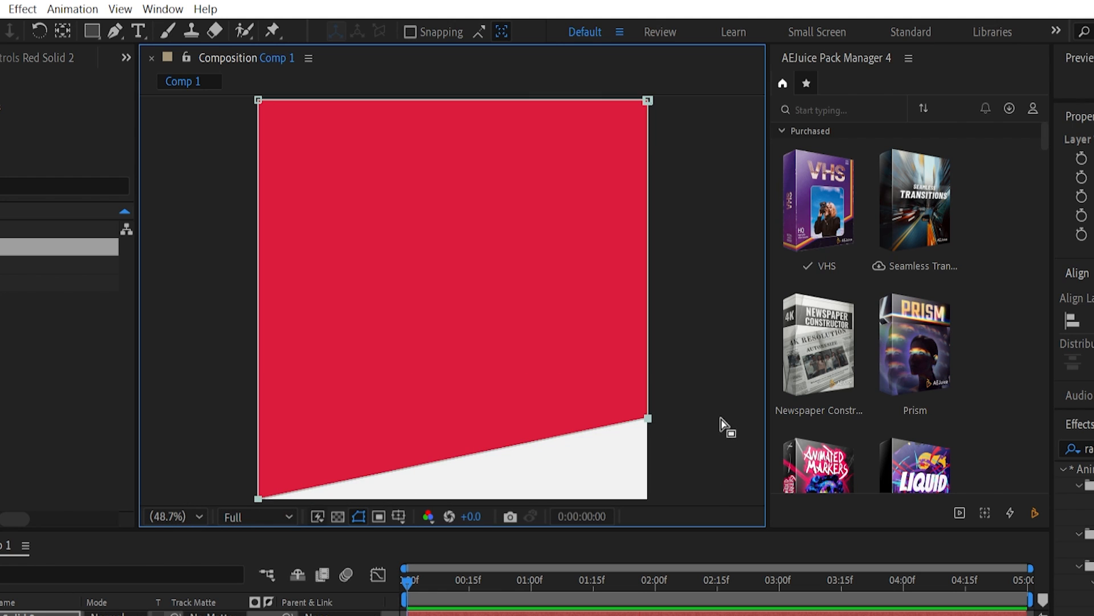
pyautogui.moveTo(649, 418); pyautogui.dragTo(649, 342)
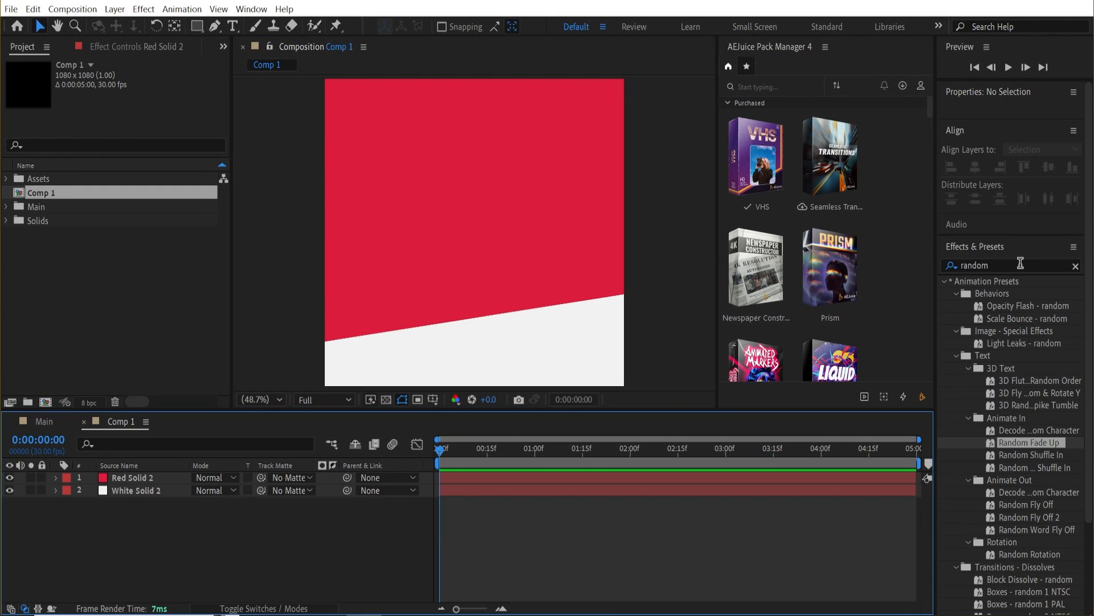
# Search the effects for "gradi" and apply 4-Color Gradient to the red solid.
pyautogui.click(1020, 263)
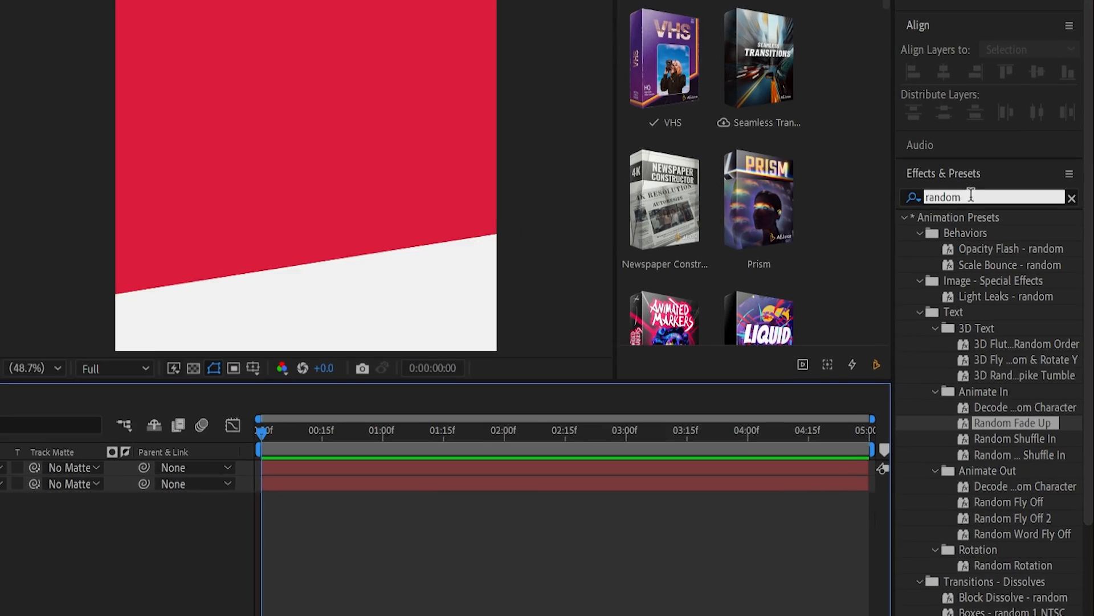
pyautogui.write('gradi')
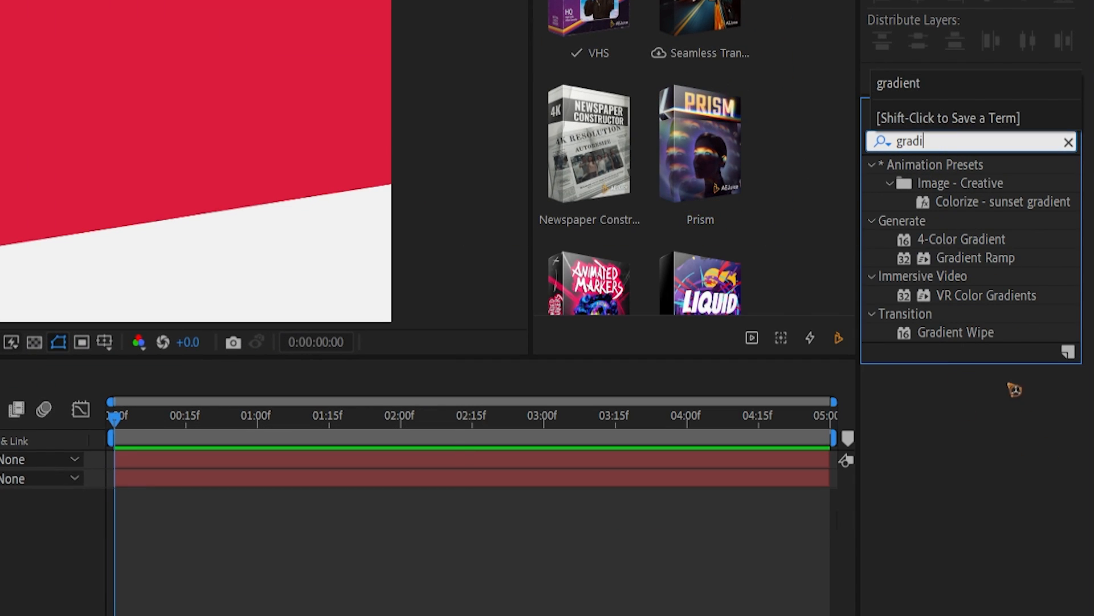
pyautogui.moveTo(968, 241); pyautogui.dragTo(143, 478)
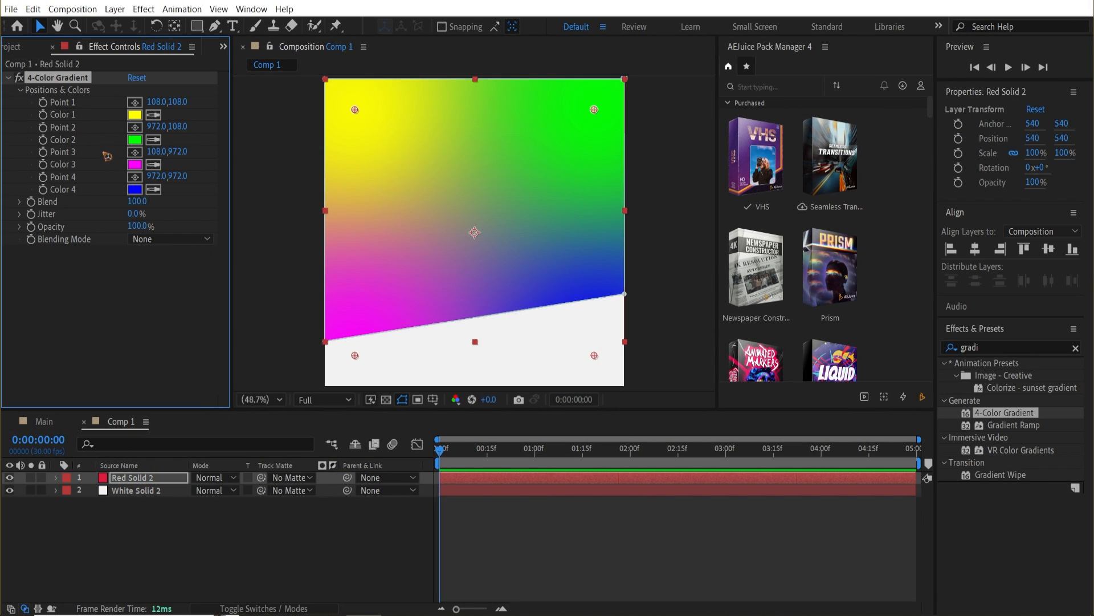
# Set the gradient's Color 1 to pinkish red F62562.
pyautogui.click(137, 115)
pyautogui.click(867, 283)
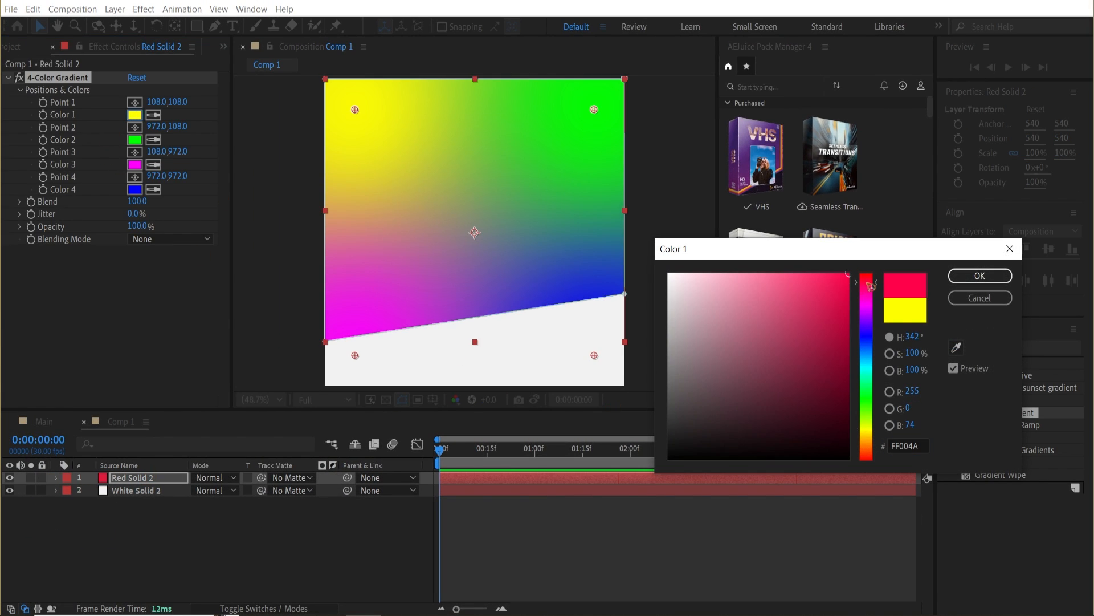
pyautogui.click(841, 293)
pyautogui.moveTo(841, 293); pyautogui.dragTo(822, 279)
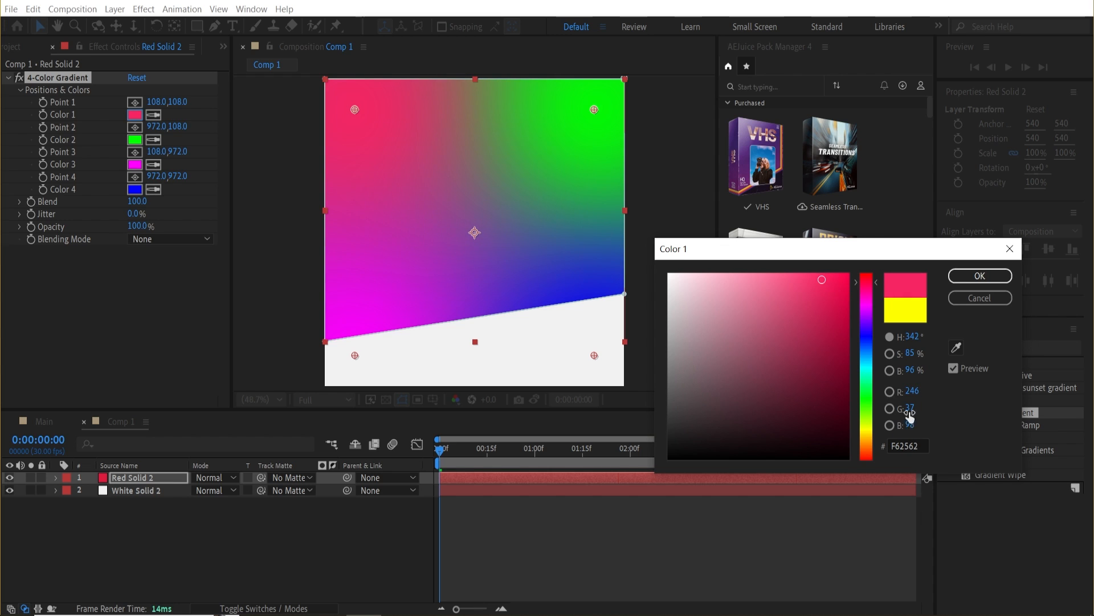
pyautogui.click(980, 275)
# Set Color 2 to EF5785 and sample Color 3 from the pink area of the composition.
pyautogui.click(135, 139)
pyautogui.click(779, 281)
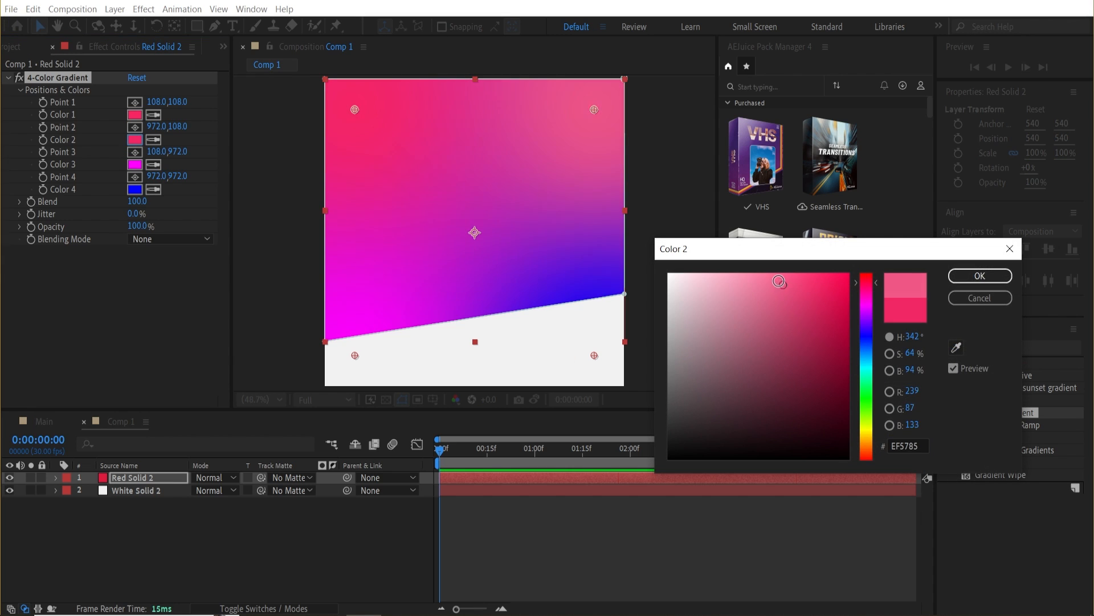
pyautogui.click(980, 275)
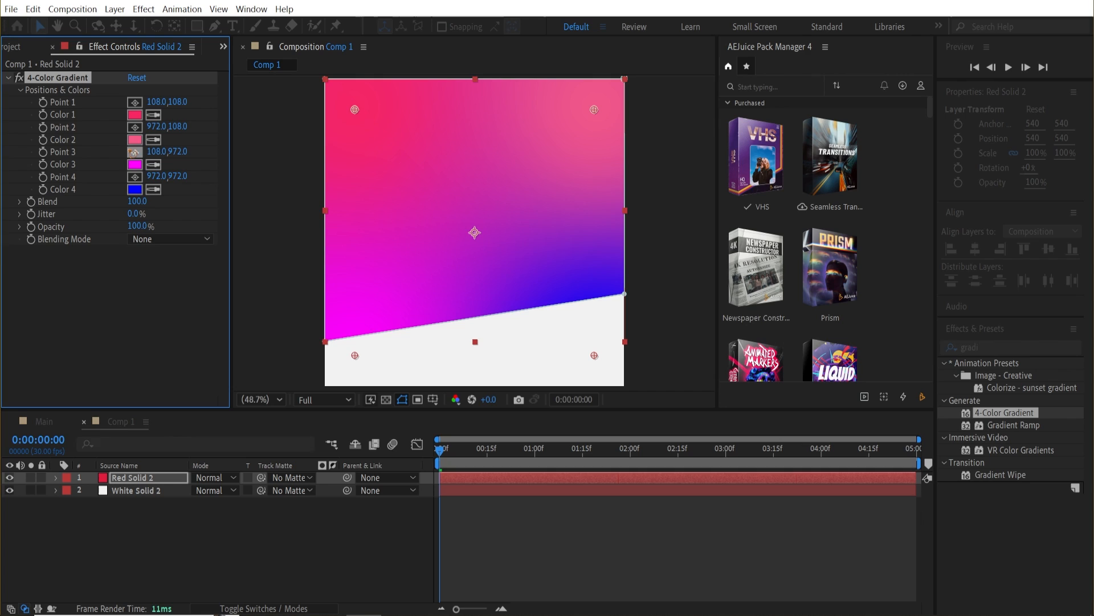
pyautogui.click(358, 135)
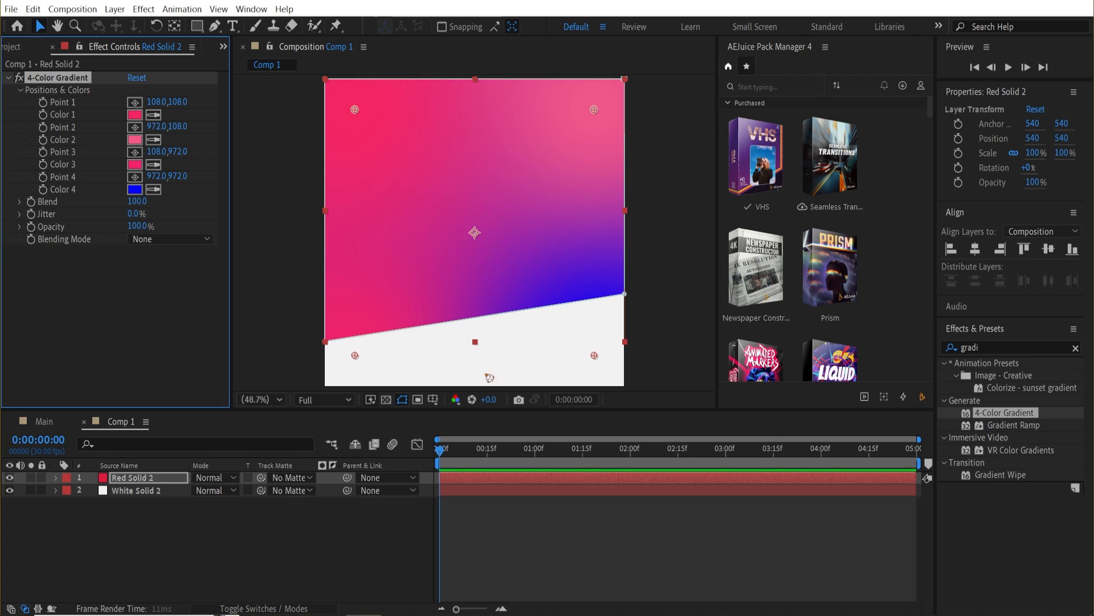
pyautogui.click(369, 267)
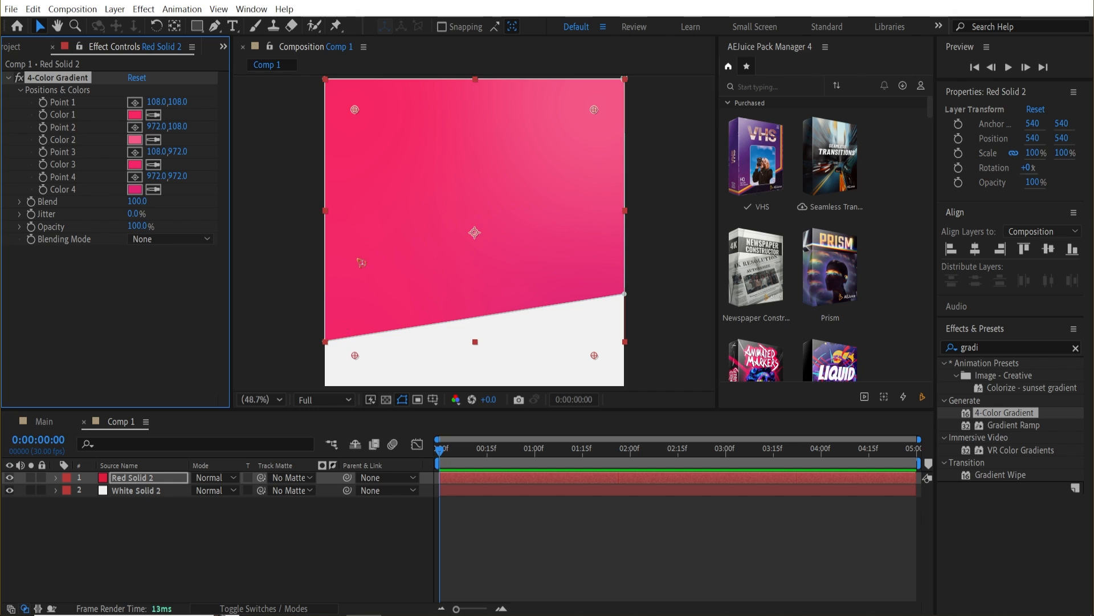
# Set the gradient's Color 4 to deep pink CF124D.
pyautogui.click(134, 189)
pyautogui.moveTo(807, 306); pyautogui.dragTo(834, 307)
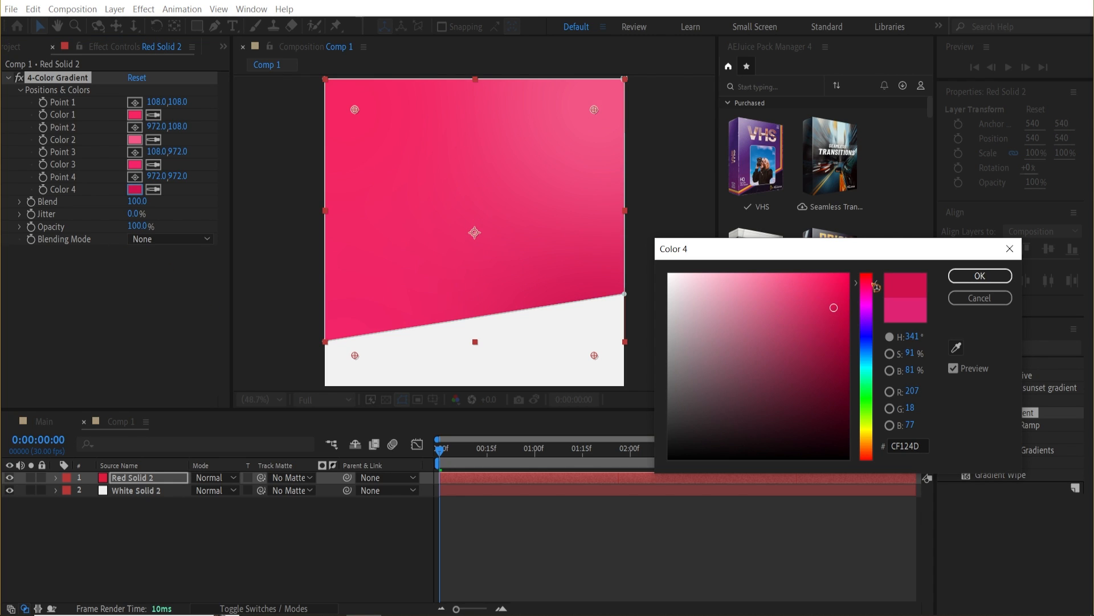
pyautogui.click(981, 278)
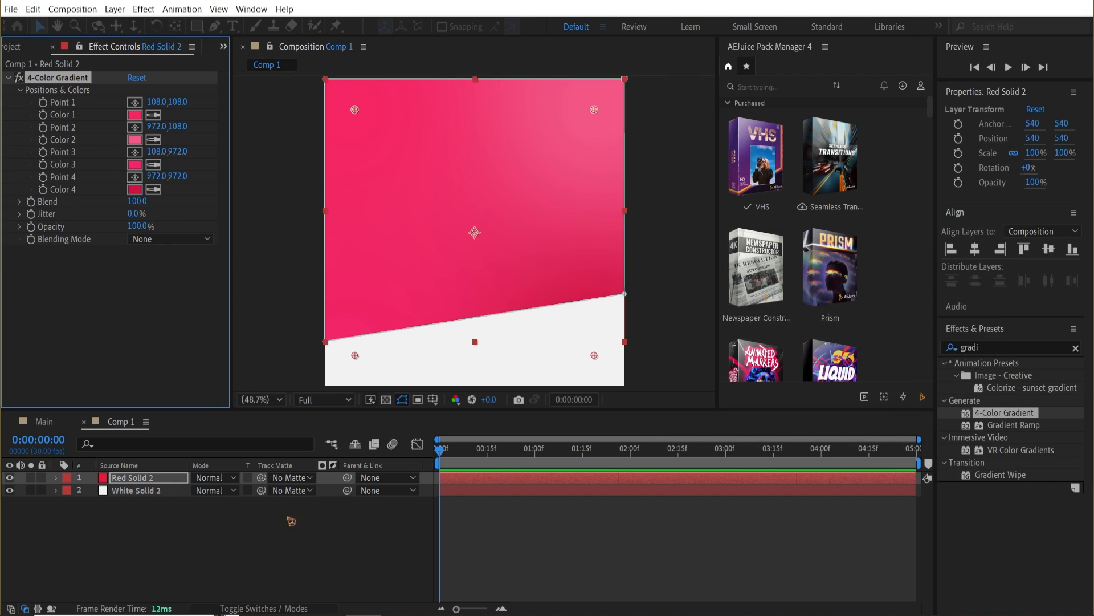
pyautogui.click(212, 546)
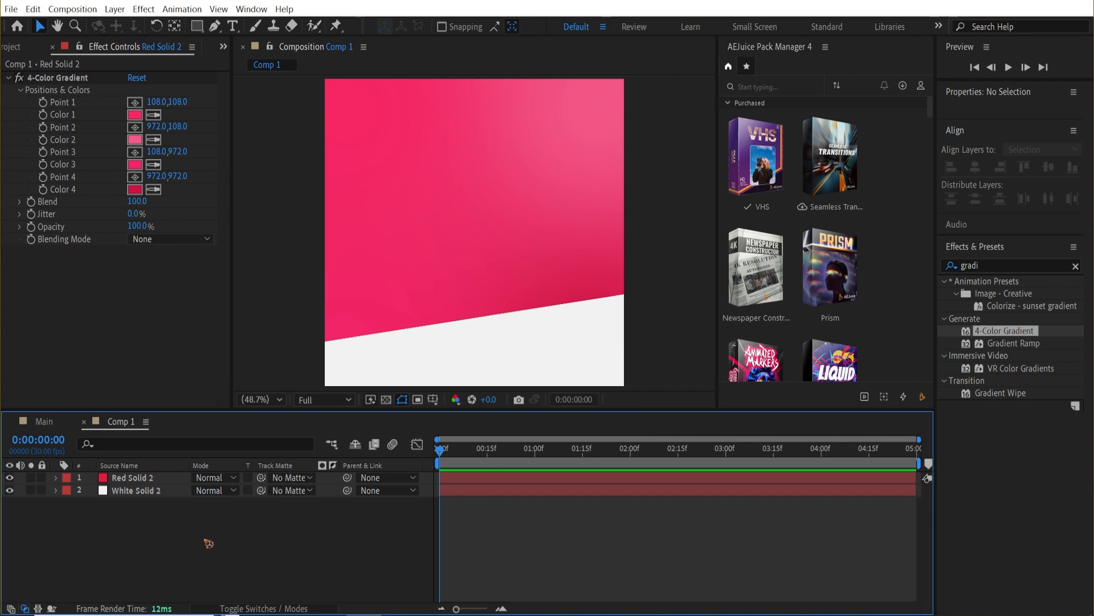
# Create a text layer reading "nike" near the composition's center.
pyautogui.click(232, 26)
pyautogui.click(432, 217)
pyautogui.write('nike')
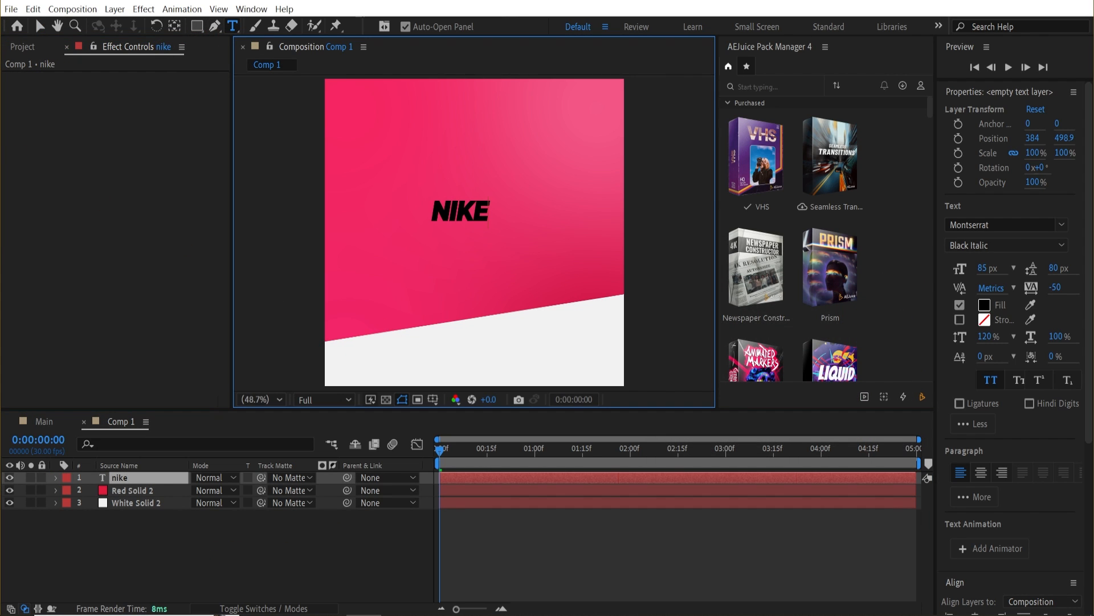
# Set the text's fill color to white ffffff.
pyautogui.click(38, 27)
pyautogui.click(985, 305)
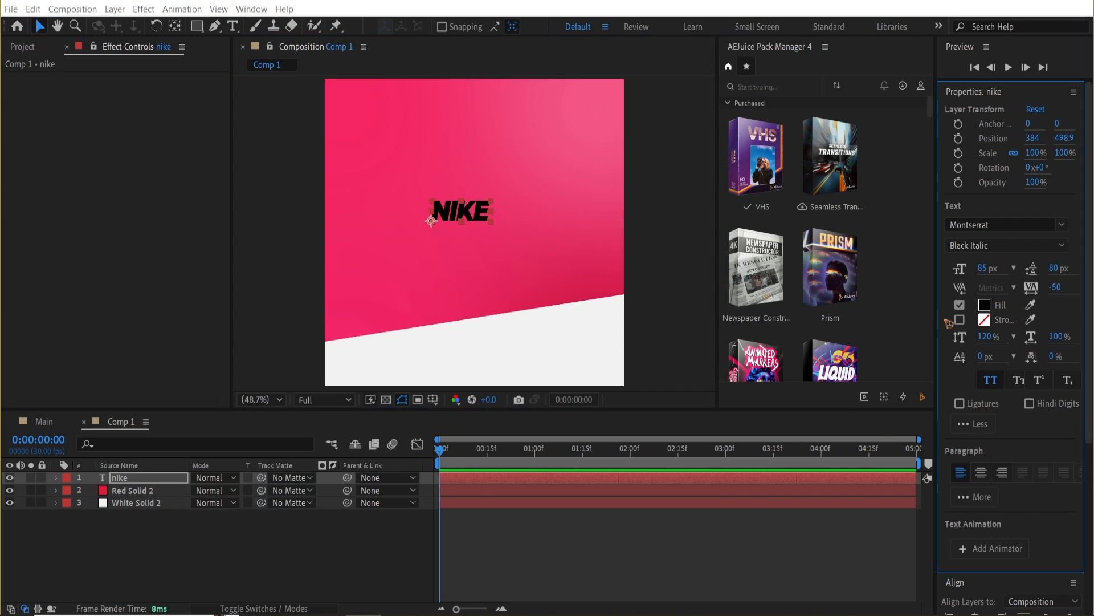
pyautogui.write('ffffff')
pyautogui.click(980, 276)
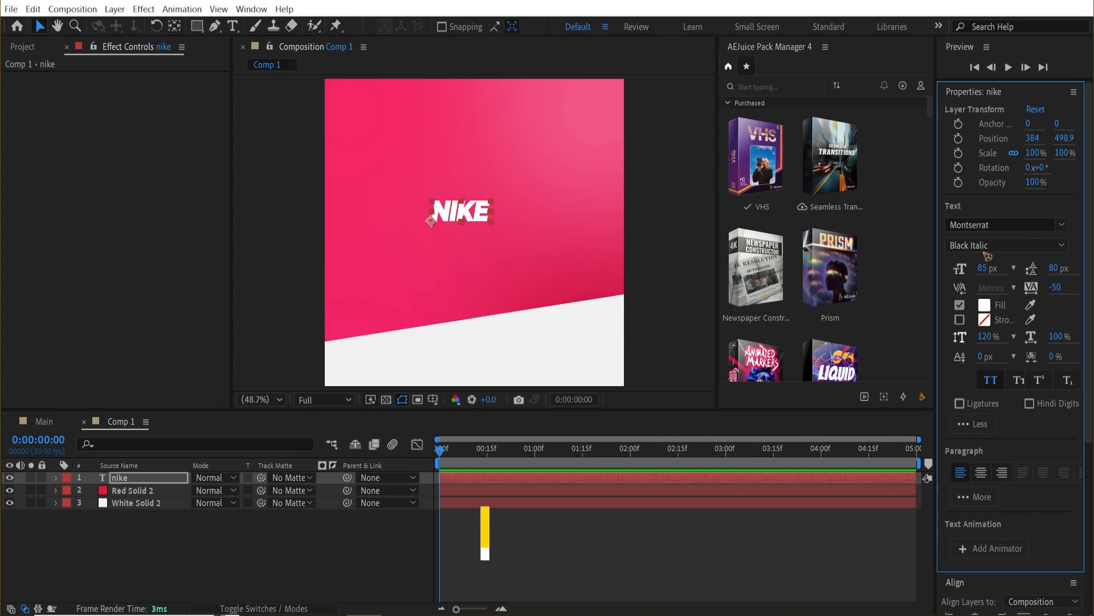
# Set the text to Montserrat Black Italic at 320 px and nudge it into position.
pyautogui.click(998, 225)
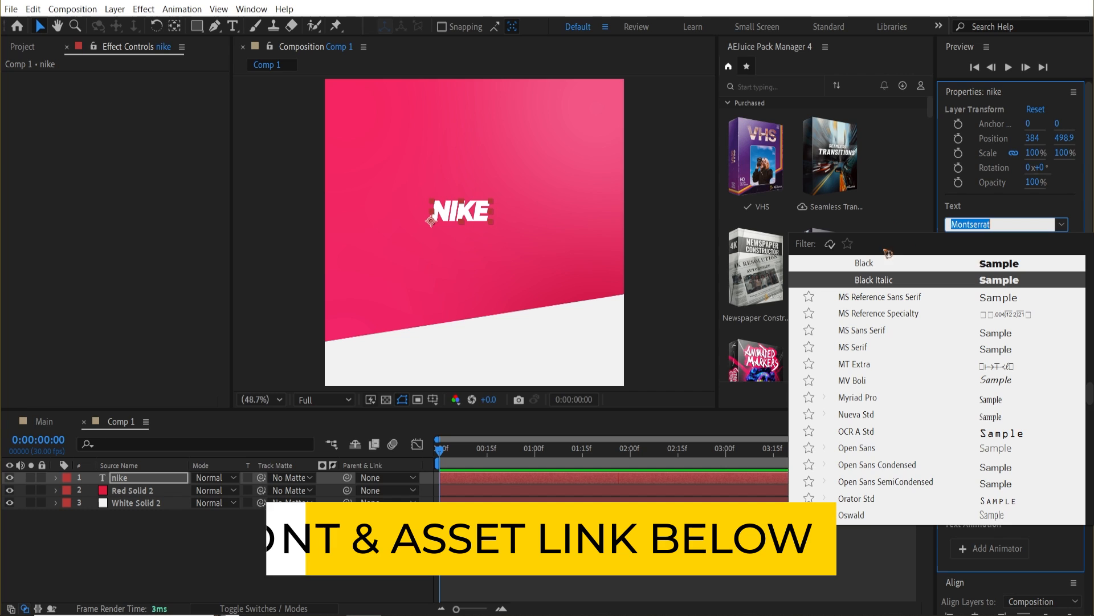
pyautogui.click(874, 279)
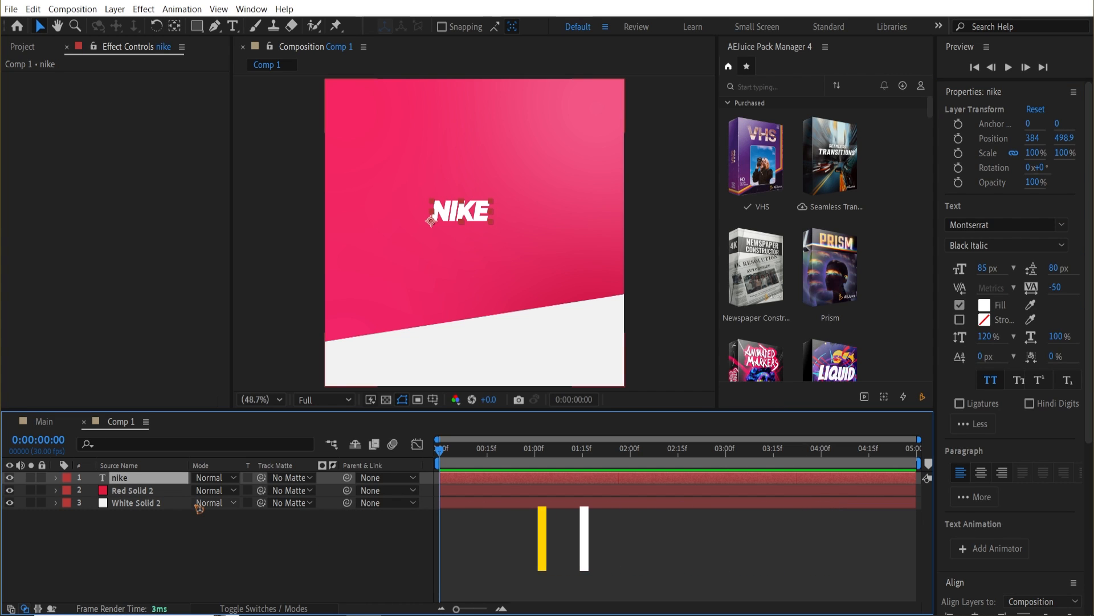
pyautogui.moveTo(983, 268); pyautogui.dragTo(1092, 268)
pyautogui.moveTo(498, 200); pyautogui.dragTo(507, 202)
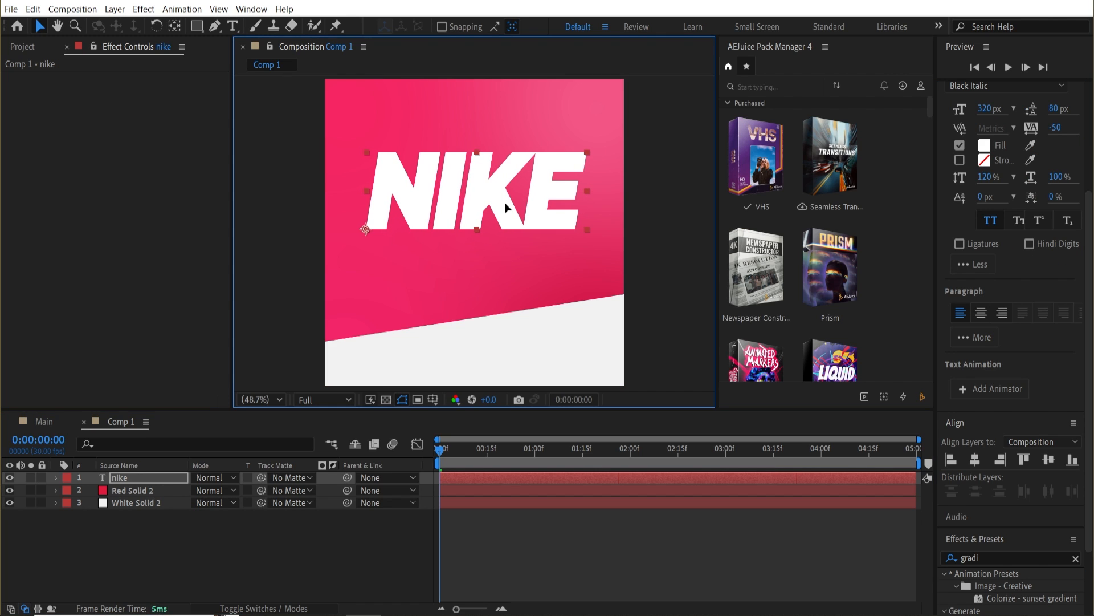
# Open the Assets folder and add Shoes.png to the composition as the top layer.
pyautogui.click(31, 48)
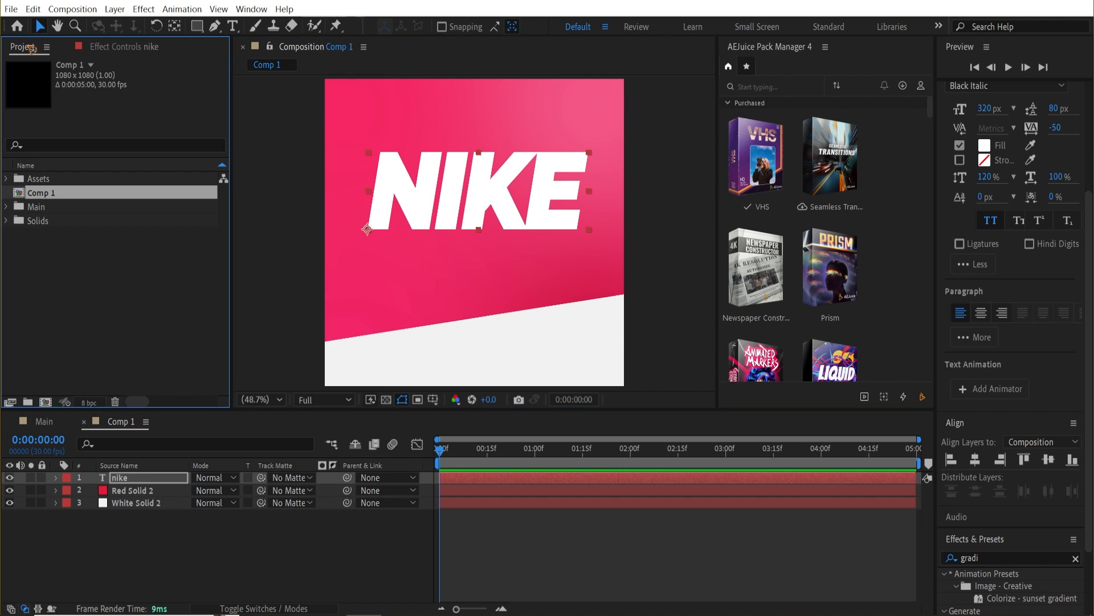
pyautogui.click(6, 179)
pyautogui.click(85, 196)
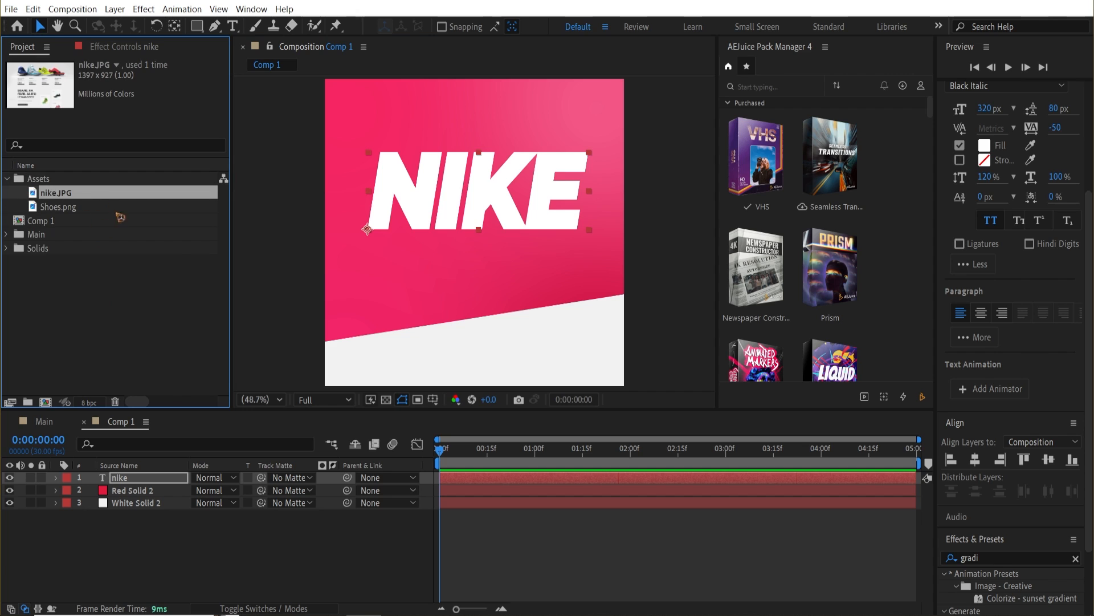
pyautogui.click(83, 210)
pyautogui.moveTo(85, 212); pyautogui.dragTo(202, 478)
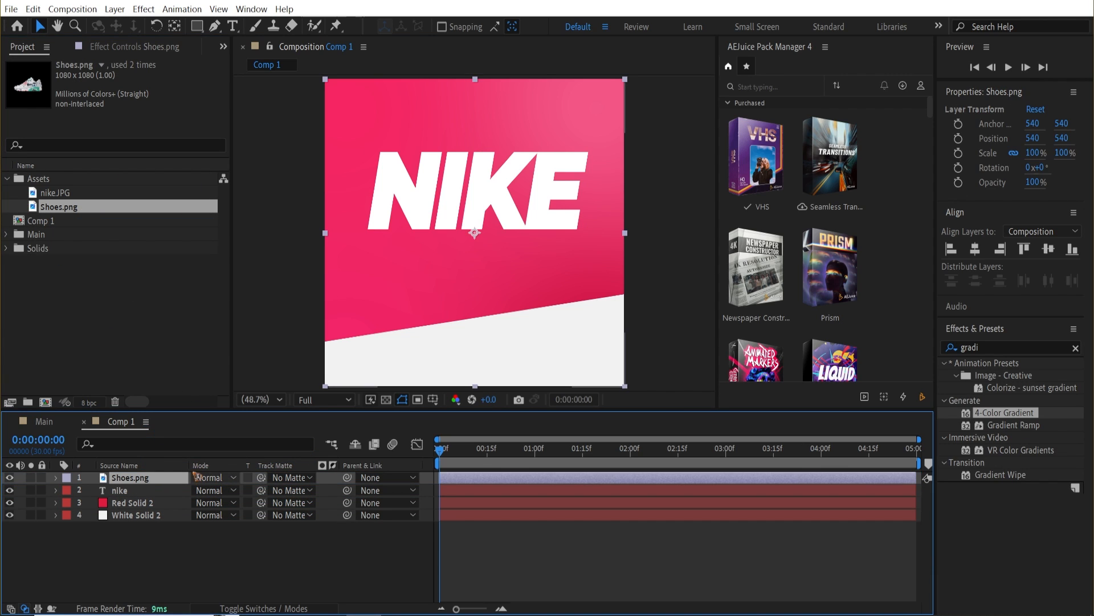
pyautogui.moveTo(372, 265); pyautogui.dragTo(191, 49)
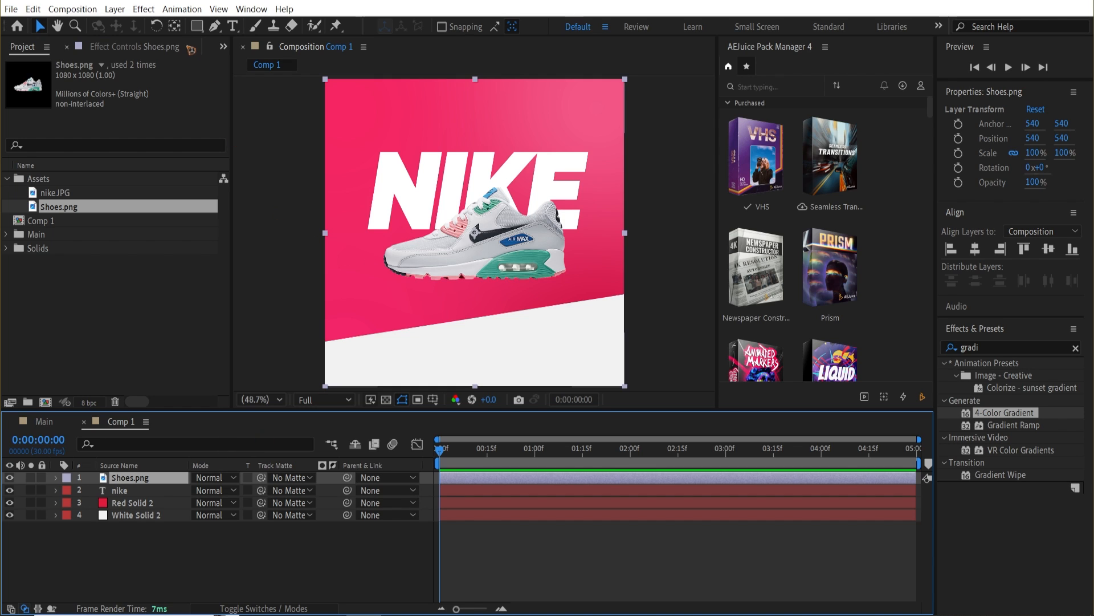
# Move the shoe layer's anchor point to the heel of the shoe with the Pan Behind tool.
pyautogui.click(174, 26)
pyautogui.moveTo(480, 231); pyautogui.dragTo(390, 263)
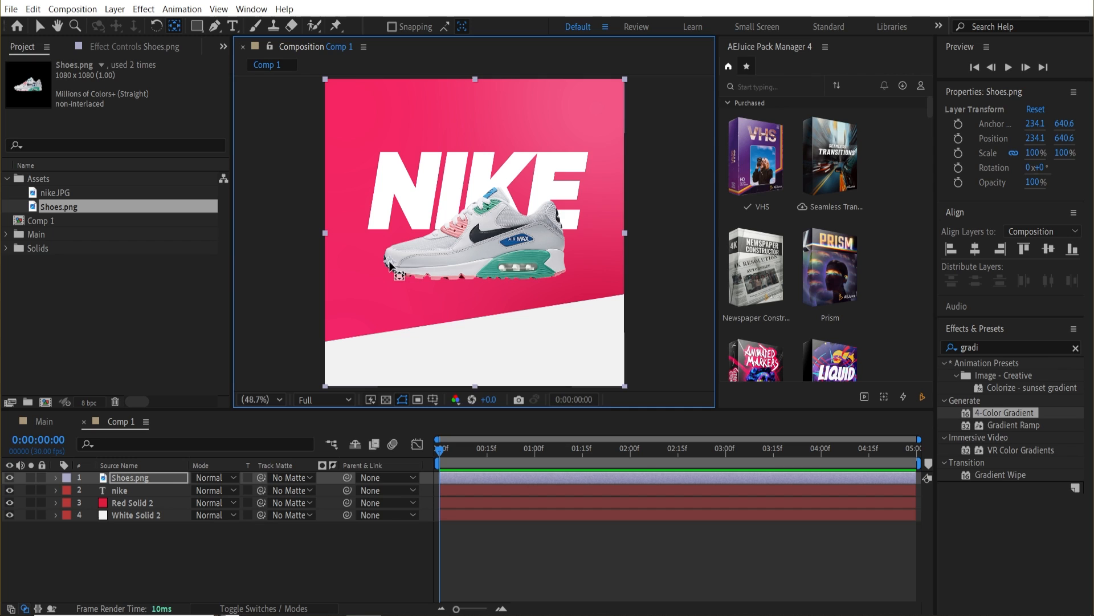
pyautogui.press('w')
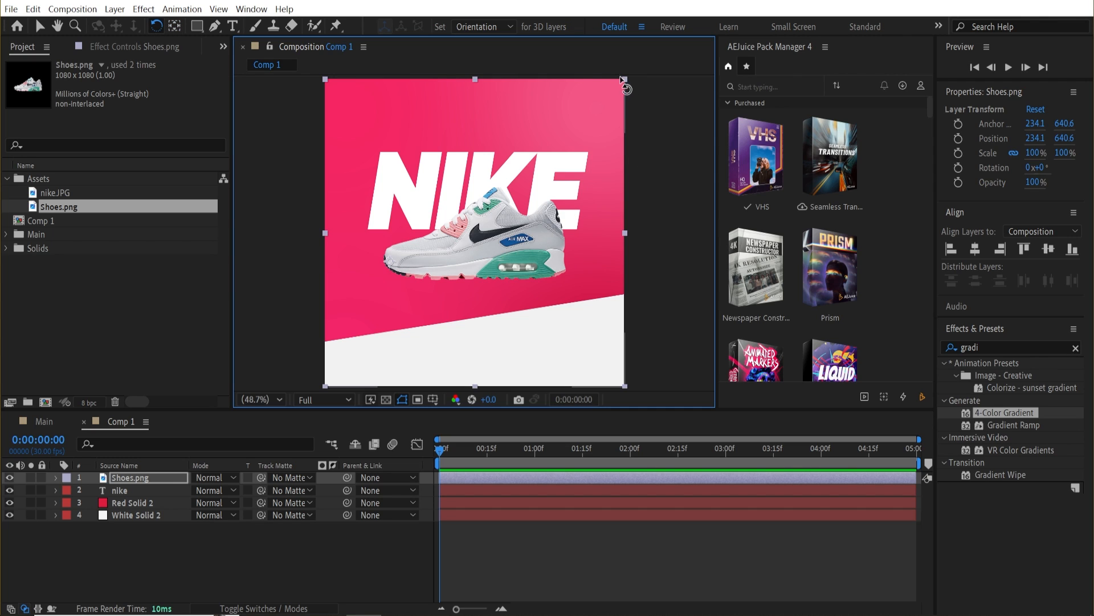
# Rotate the shoe to about -20° and scale it up to about 112%.
pyautogui.moveTo(626, 89); pyautogui.dragTo(530, 55)
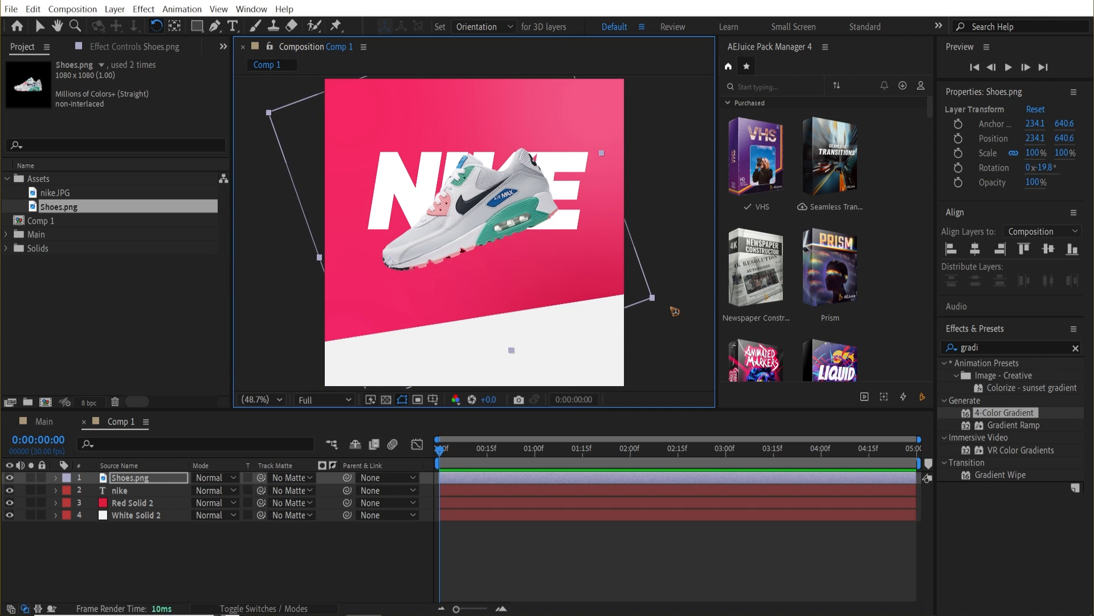
pyautogui.press('v')
pyautogui.moveTo(660, 303); pyautogui.dragTo(684, 303)
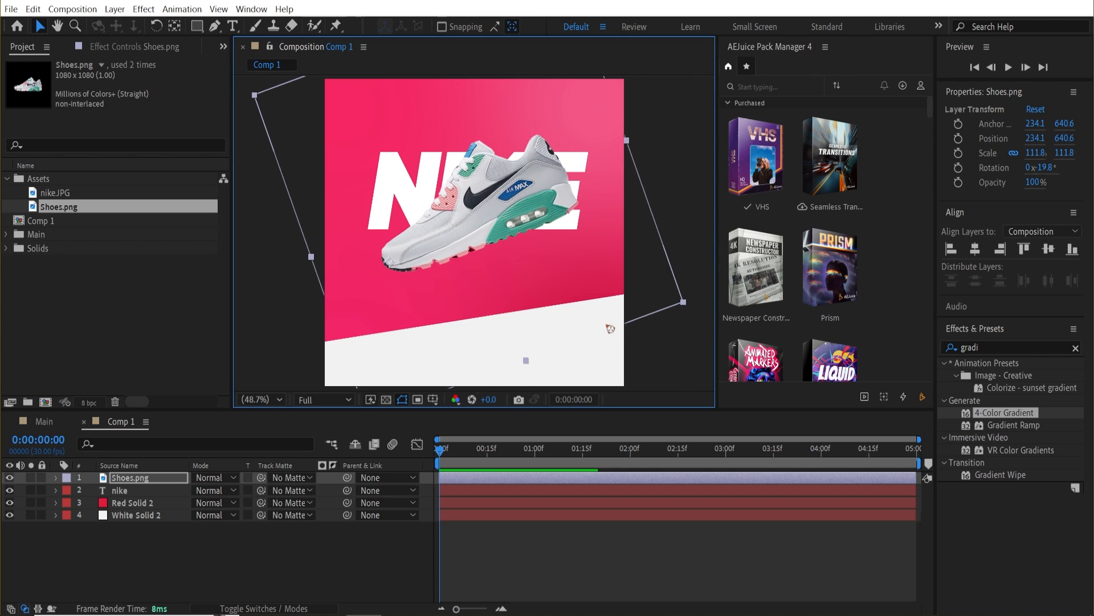
# Enlarge the NIKE text to 372 px and move it further left.
pyautogui.click(124, 491)
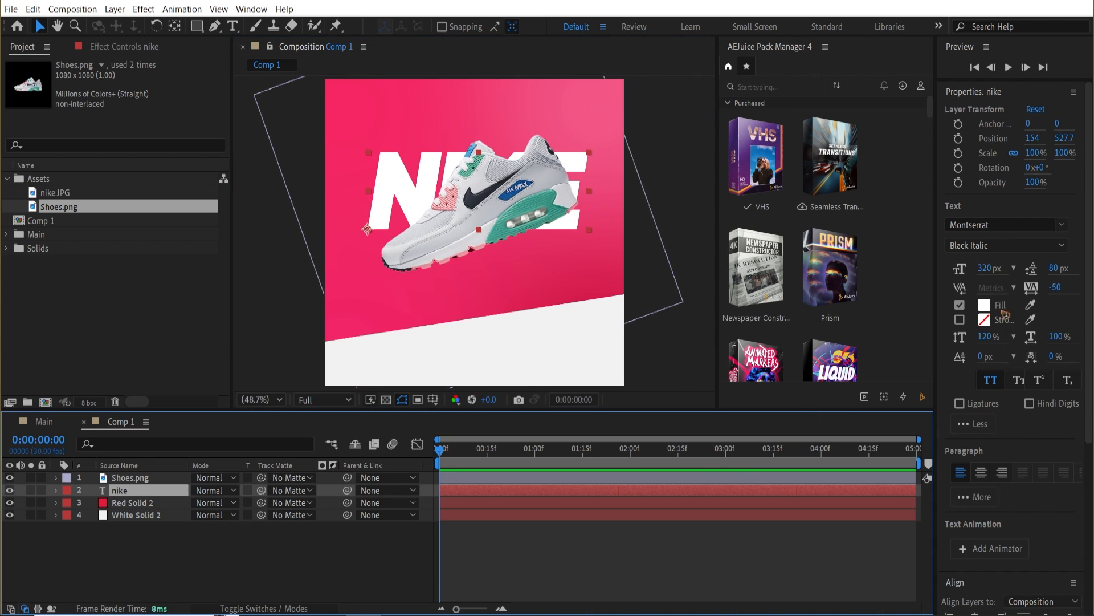
pyautogui.moveTo(983, 275); pyautogui.dragTo(1013, 275)
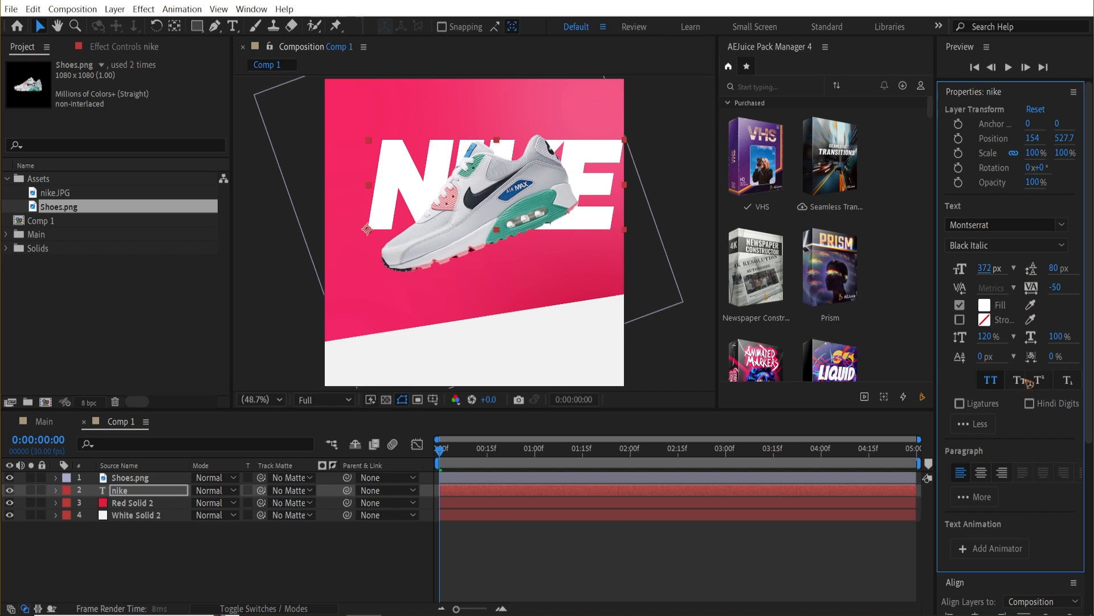
pyautogui.moveTo(600, 187); pyautogui.dragTo(578, 188)
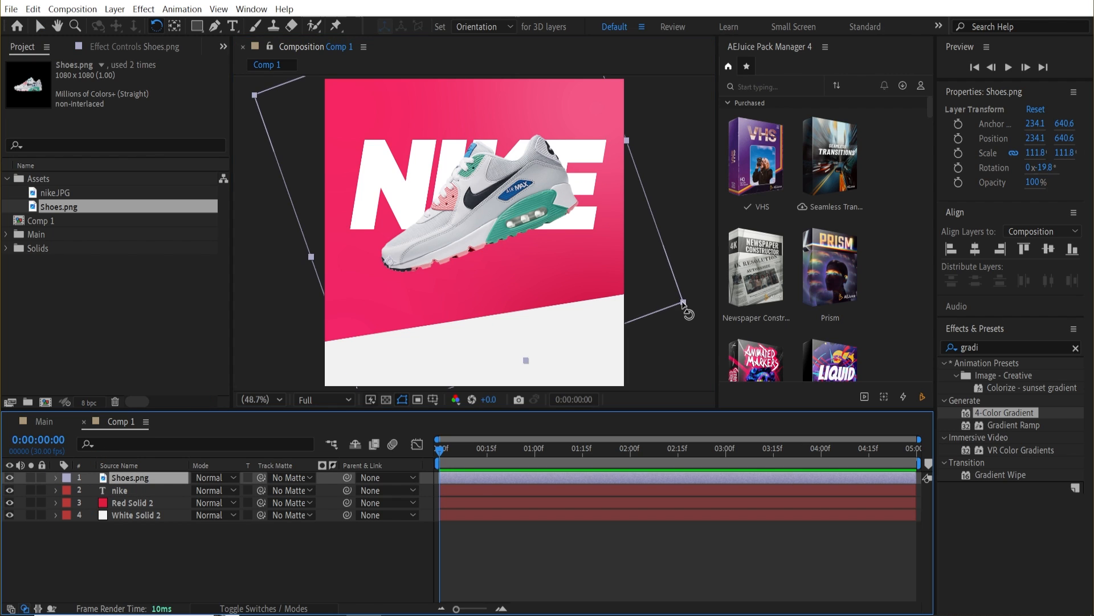
# Tilt the shoe to about -28° at about 125% scale and apply a Drop Shadow effect to it.
pyautogui.moveTo(689, 313); pyautogui.dragTo(673, 274)
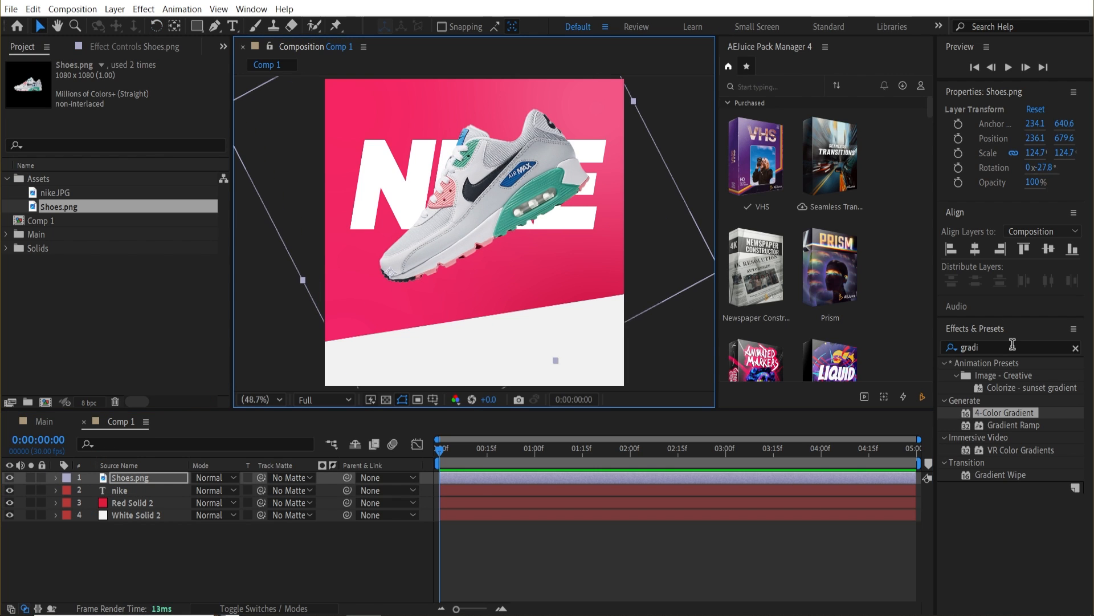
pyautogui.click(1012, 344)
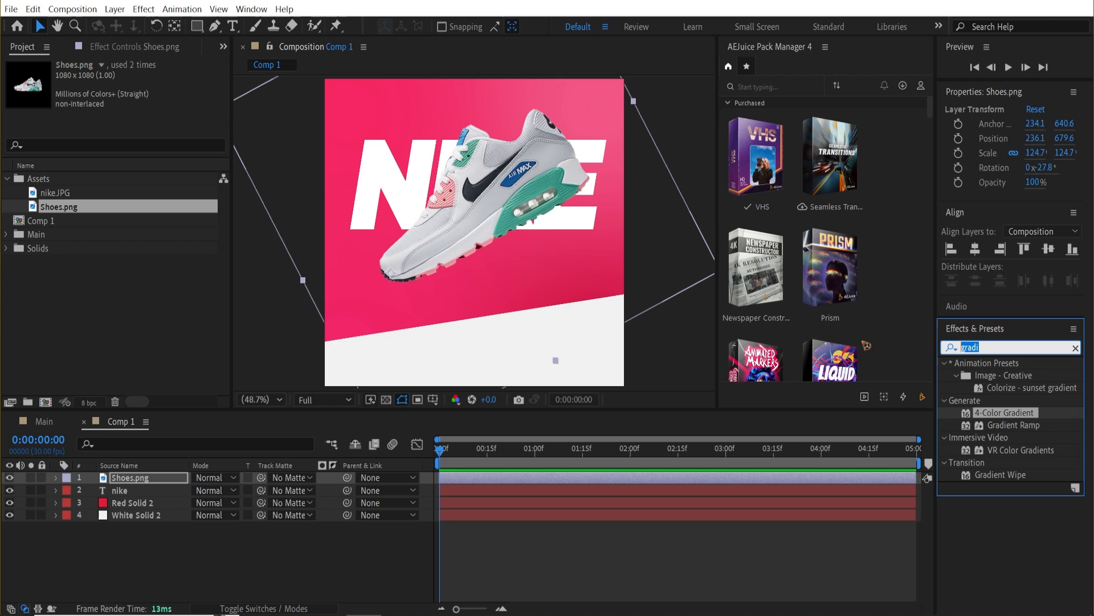
pyautogui.write('drop')
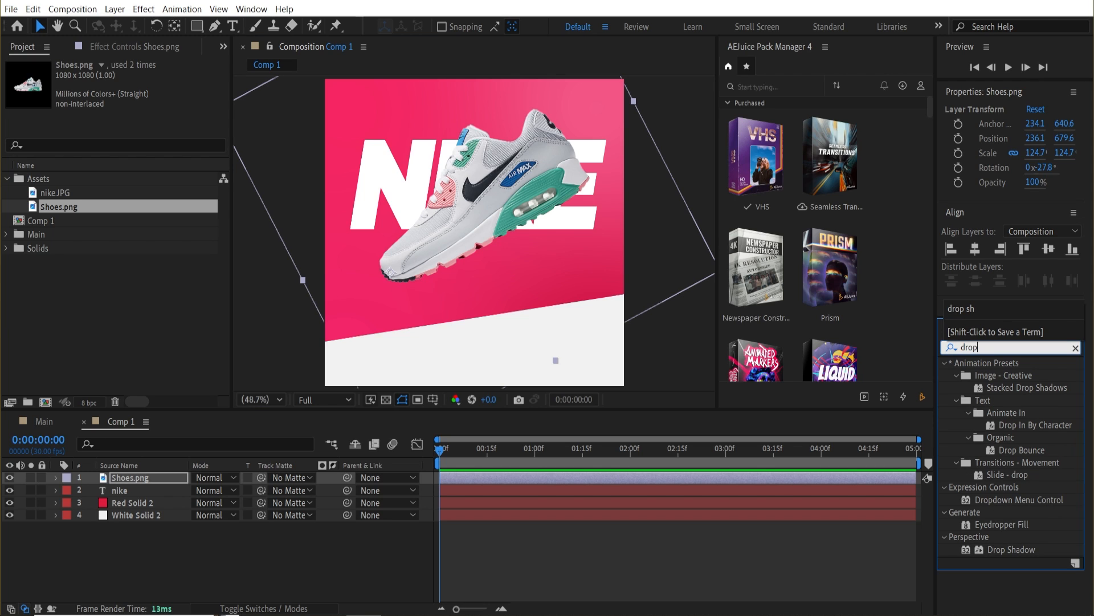
pyautogui.write(' sh')
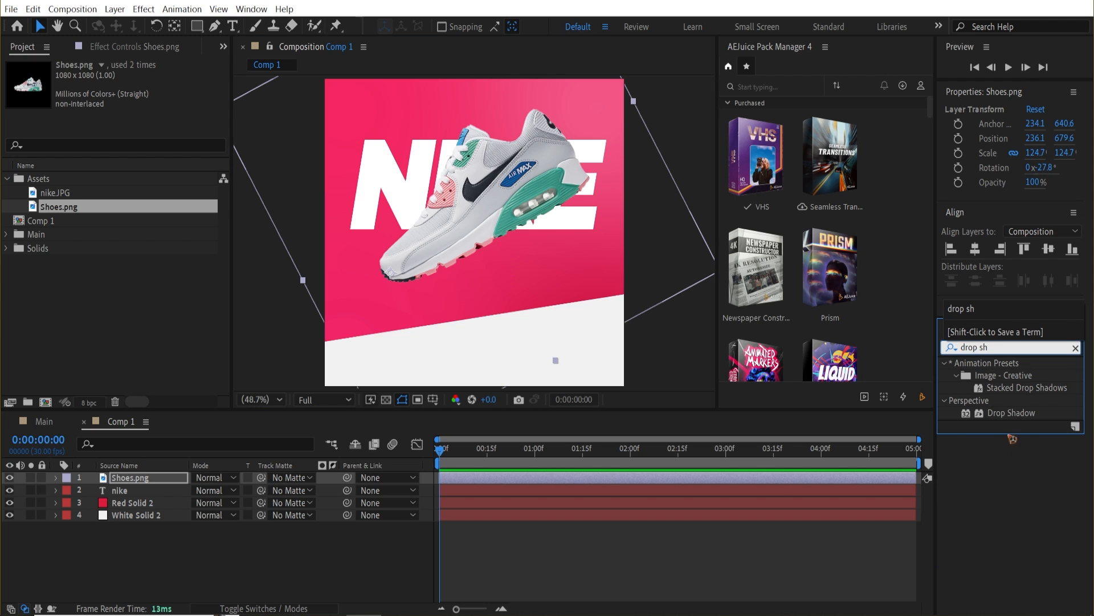
pyautogui.moveTo(1012, 414); pyautogui.dragTo(153, 483)
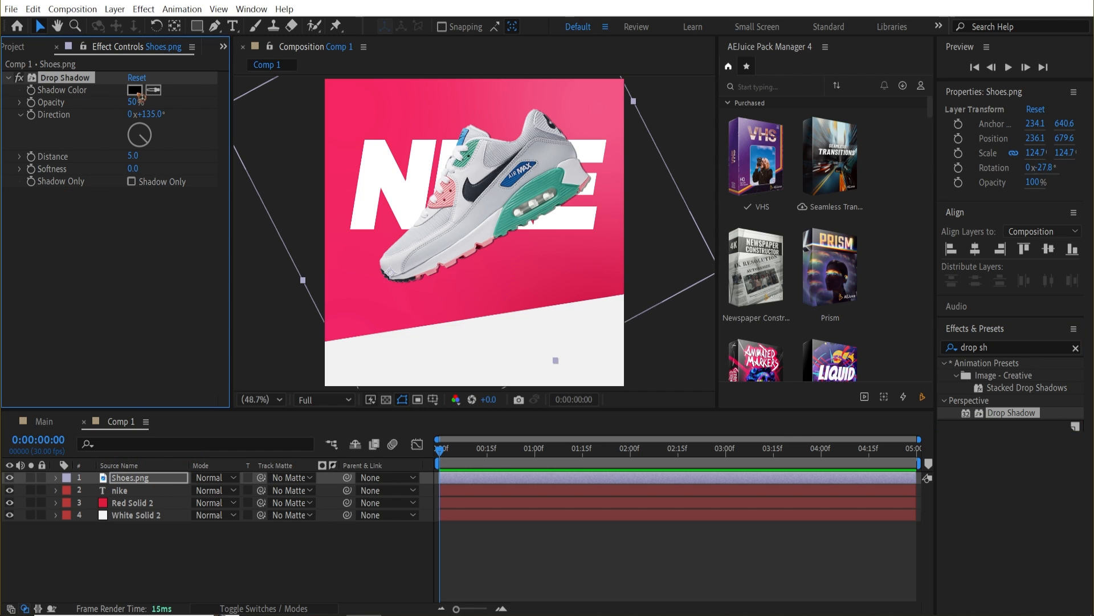
# Set the shoe's drop shadow to 86% opacity, 221° direction, distance 50 and softness 71.
pyautogui.click(132, 103)
pyautogui.write('70')
pyautogui.press('Return')
pyautogui.moveTo(133, 159); pyautogui.dragTo(158, 159)
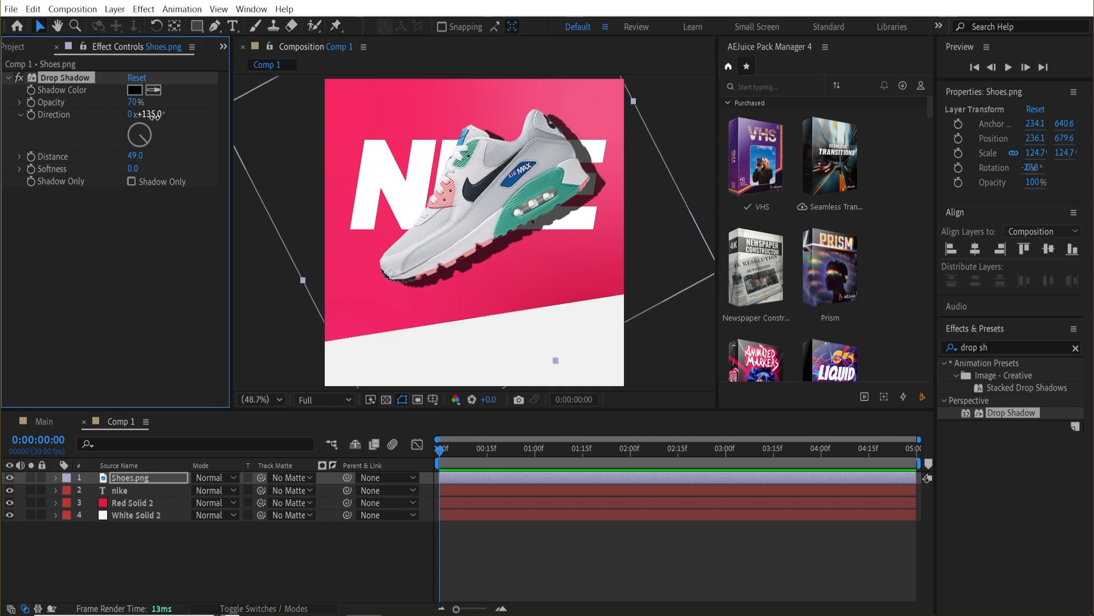
pyautogui.moveTo(154, 116); pyautogui.dragTo(211, 115)
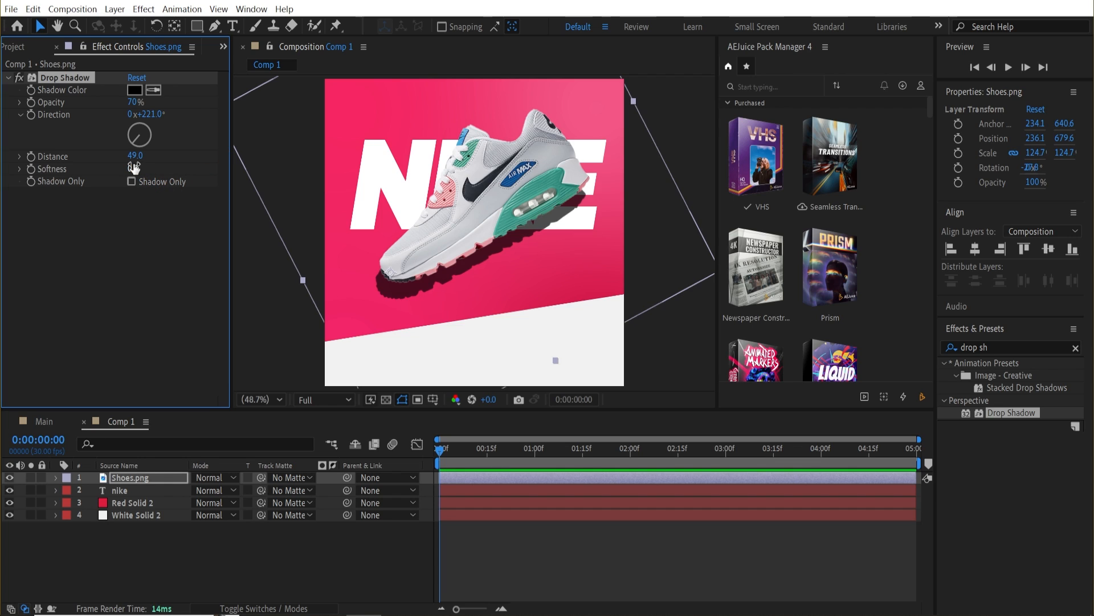
pyautogui.moveTo(133, 167); pyautogui.dragTo(176, 168)
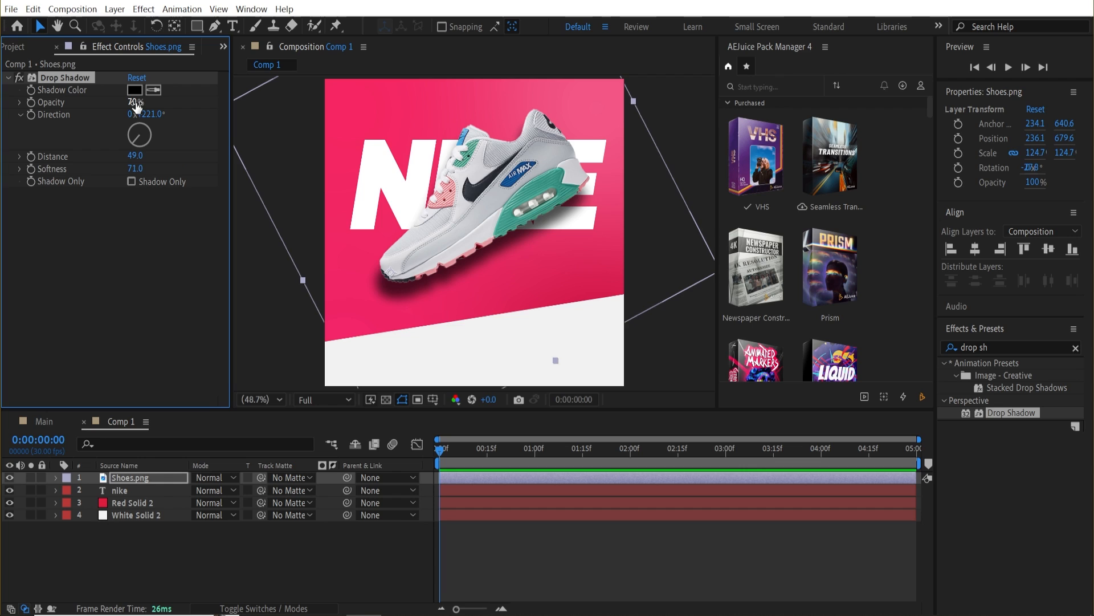
pyautogui.moveTo(135, 102); pyautogui.dragTo(155, 132)
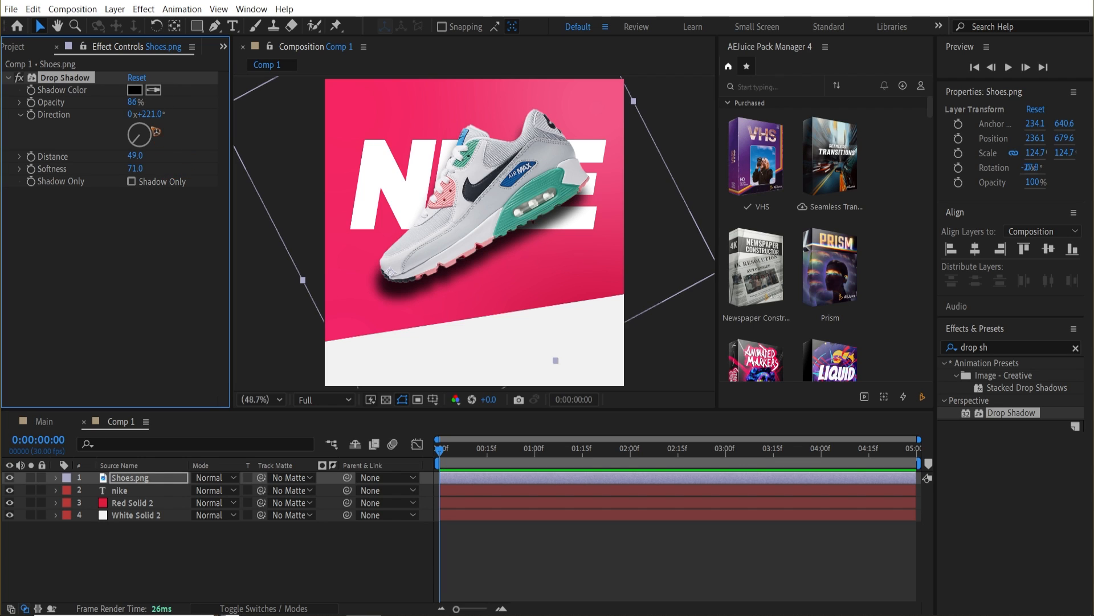
pyautogui.click(137, 156)
pyautogui.press('Return')
pyautogui.click(137, 557)
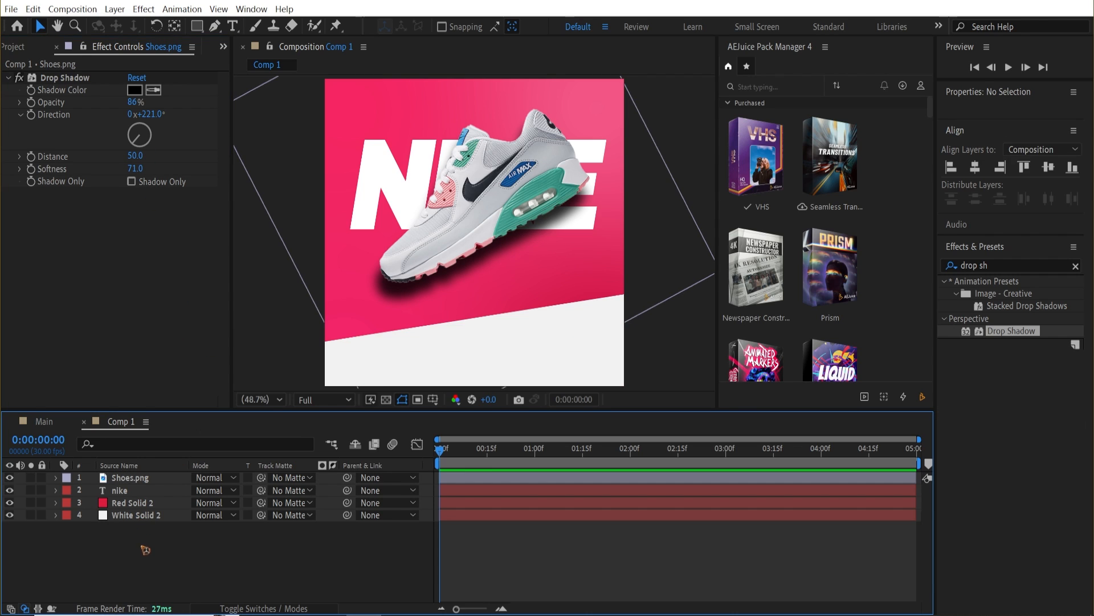
# Create a new text layer reading 'shop now'.
pyautogui.click(235, 28)
pyautogui.click(533, 291)
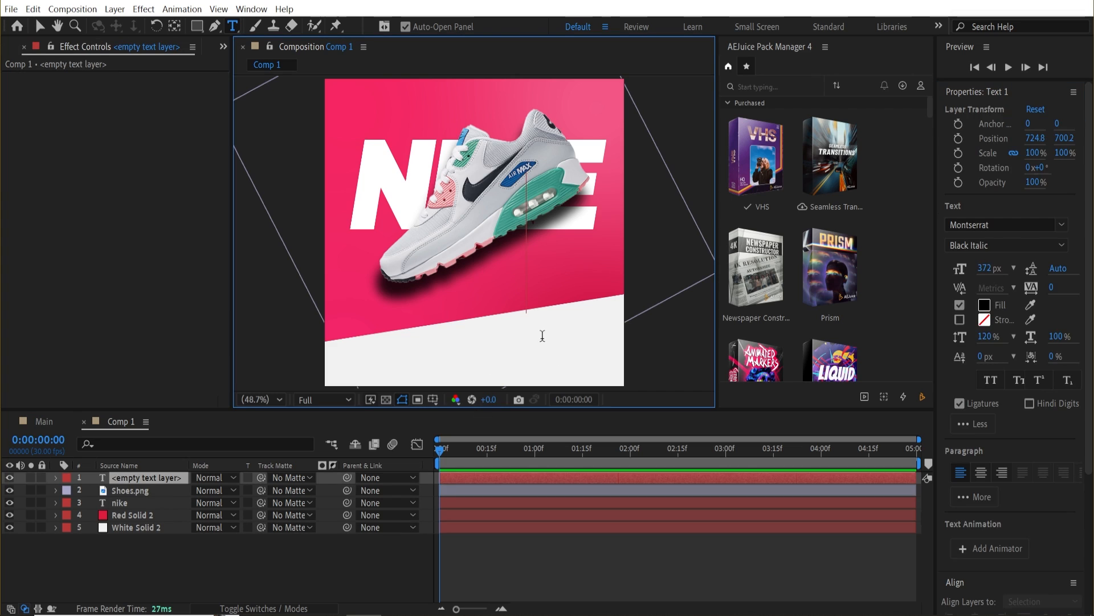
pyautogui.write('shop')
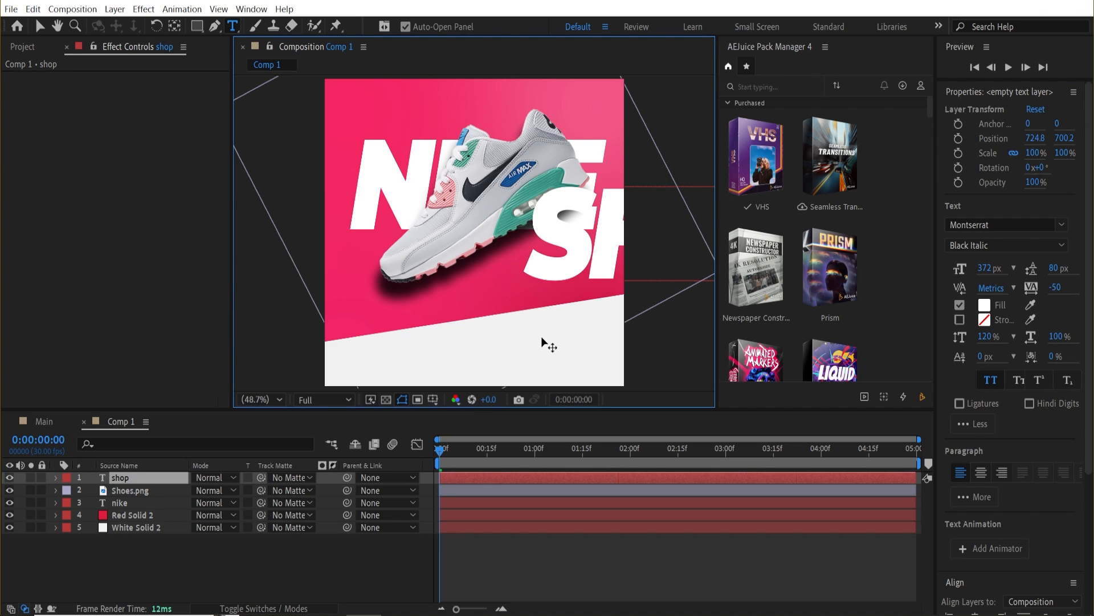
pyautogui.write(' now')
pyautogui.click(40, 27)
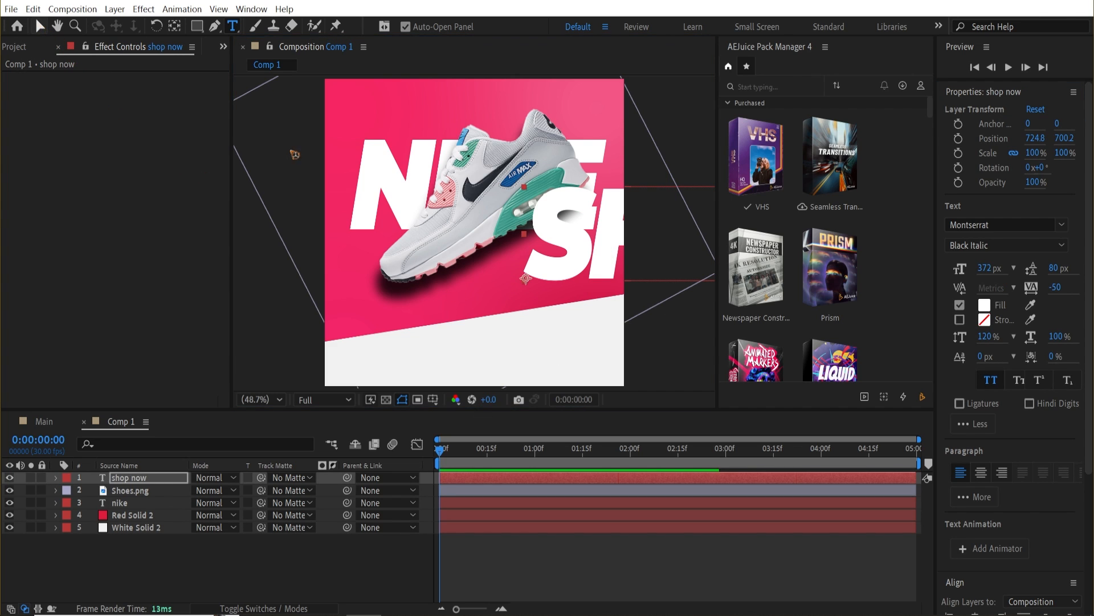
# Give the shop now text a black 000000 fill, size it to 58 px and position it lower in the frame.
pyautogui.click(984, 305)
pyautogui.write('000000')
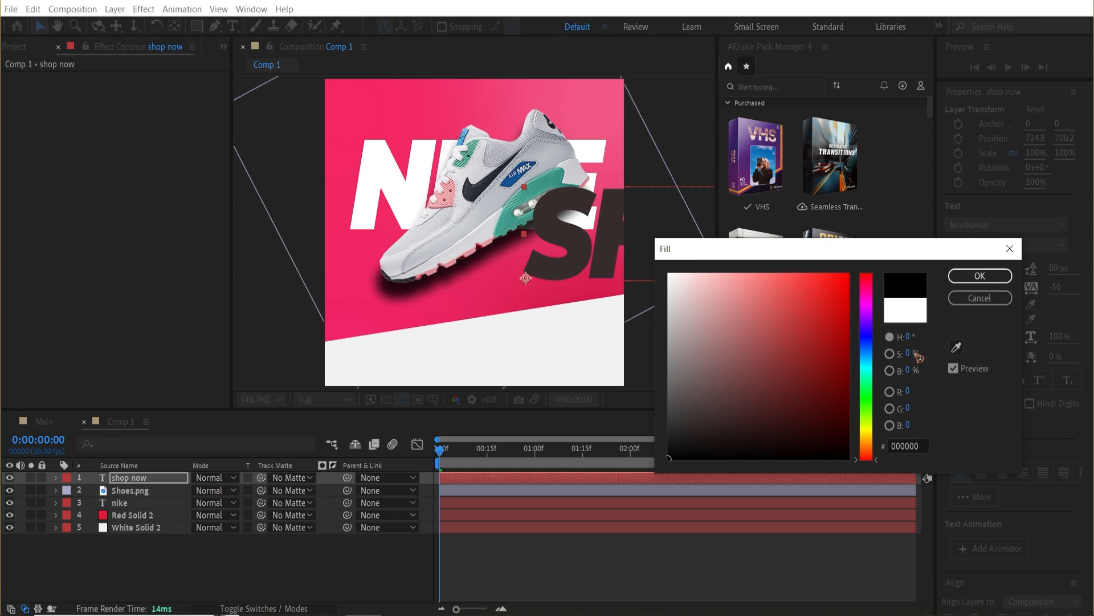
pyautogui.click(980, 275)
pyautogui.moveTo(988, 272); pyautogui.dragTo(809, 272)
pyautogui.moveTo(589, 275); pyautogui.dragTo(496, 365)
# Duplicate the shop now text and change the copy to read 'just do it'.
pyautogui.hotkey('ctrl', 'd')
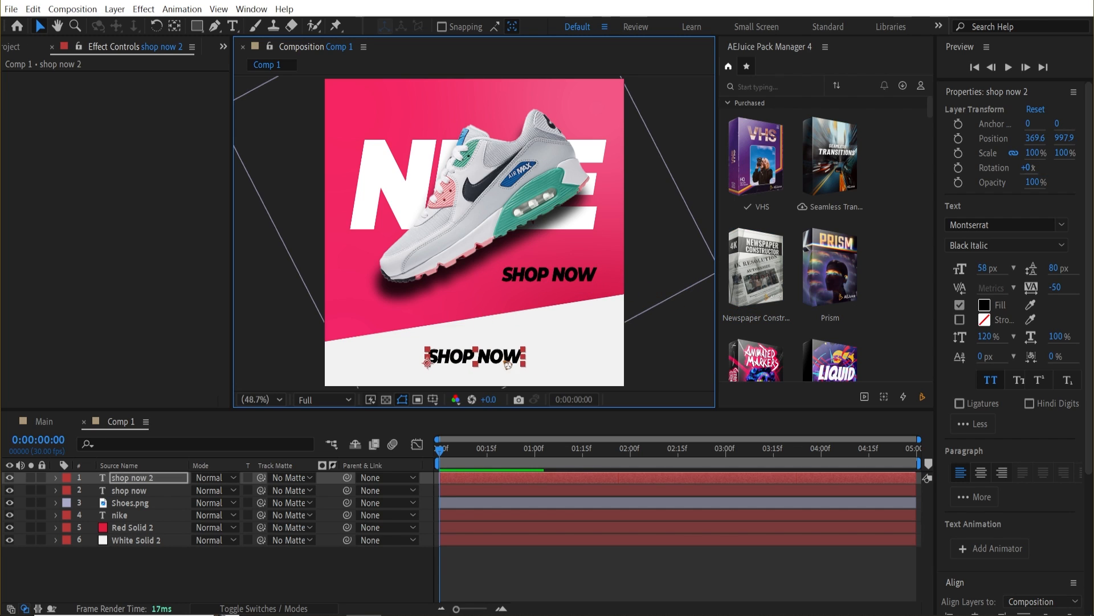
pyautogui.doubleClick(504, 359)
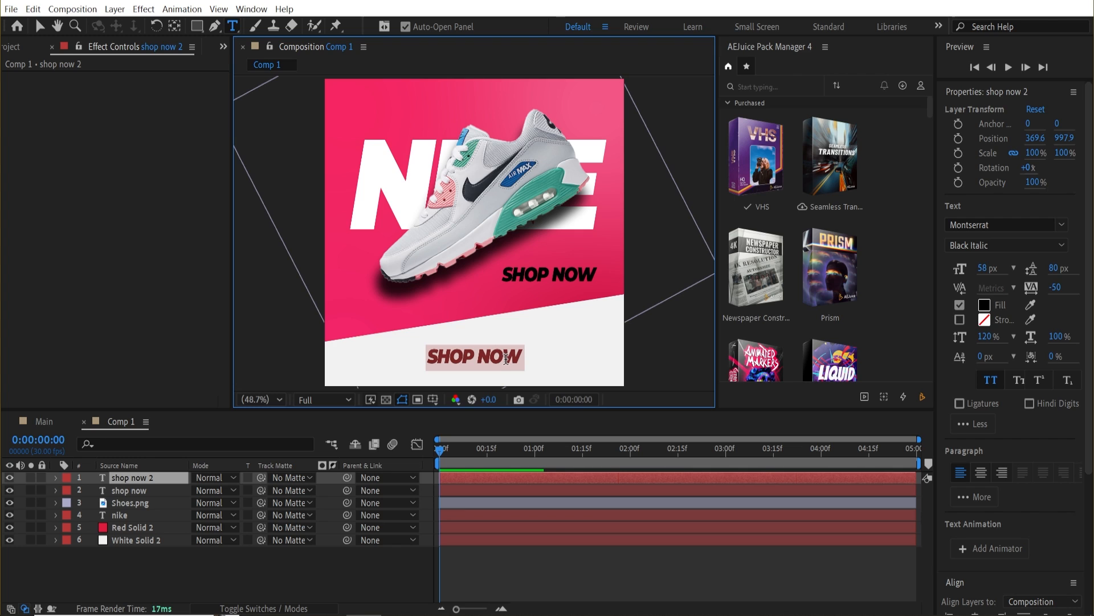
pyautogui.write('just do it')
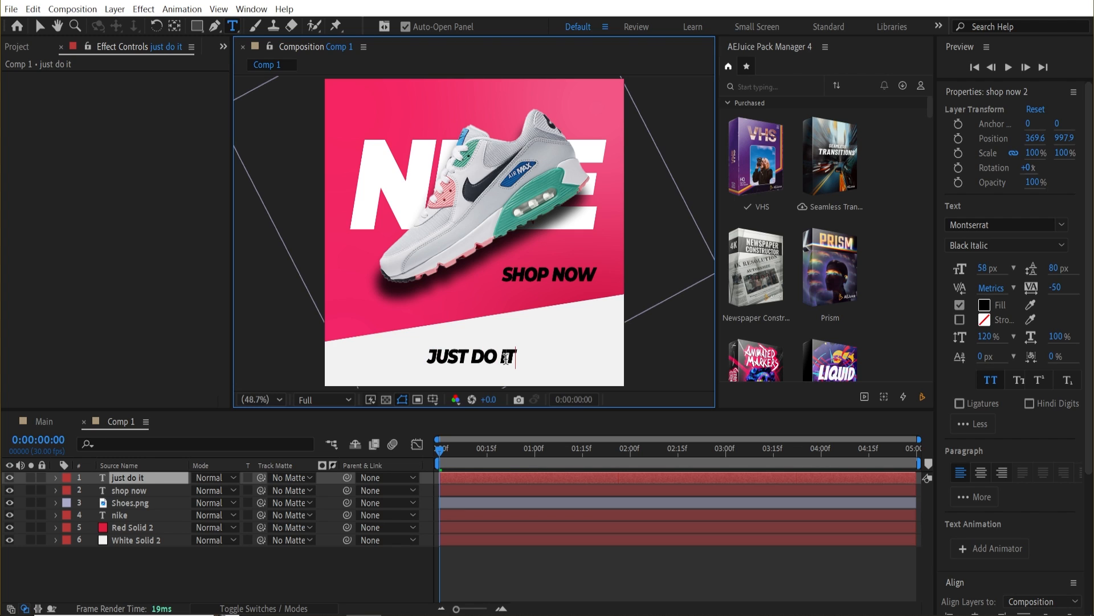
pyautogui.click(40, 25)
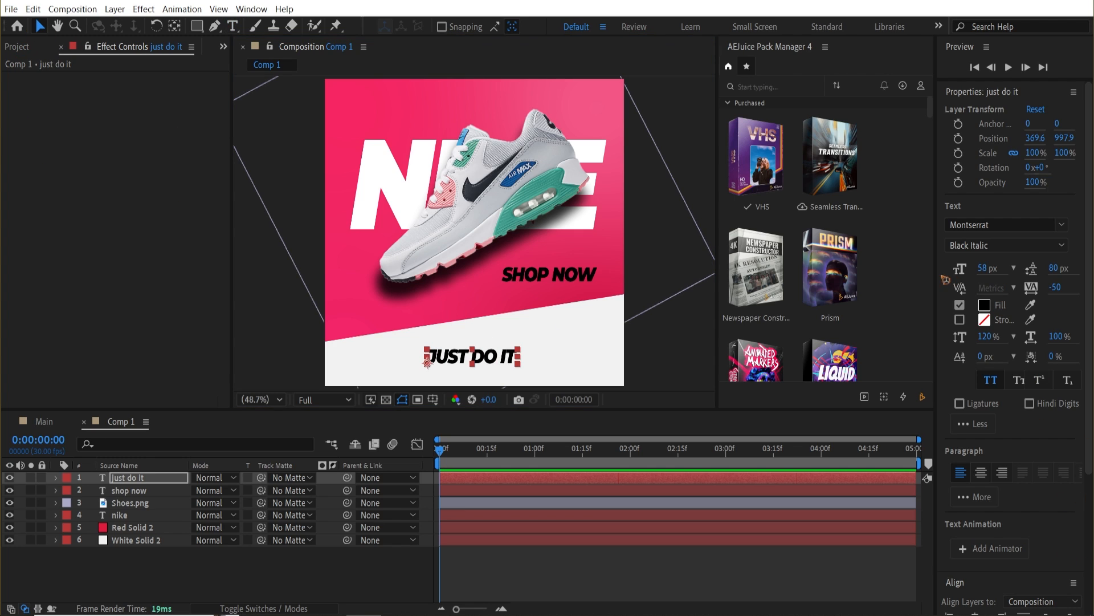
# Center the 'just do it' text horizontally in the composition and nudge it up slightly.
pyautogui.scroll(-4, 1049, 404)
pyautogui.click(975, 432)
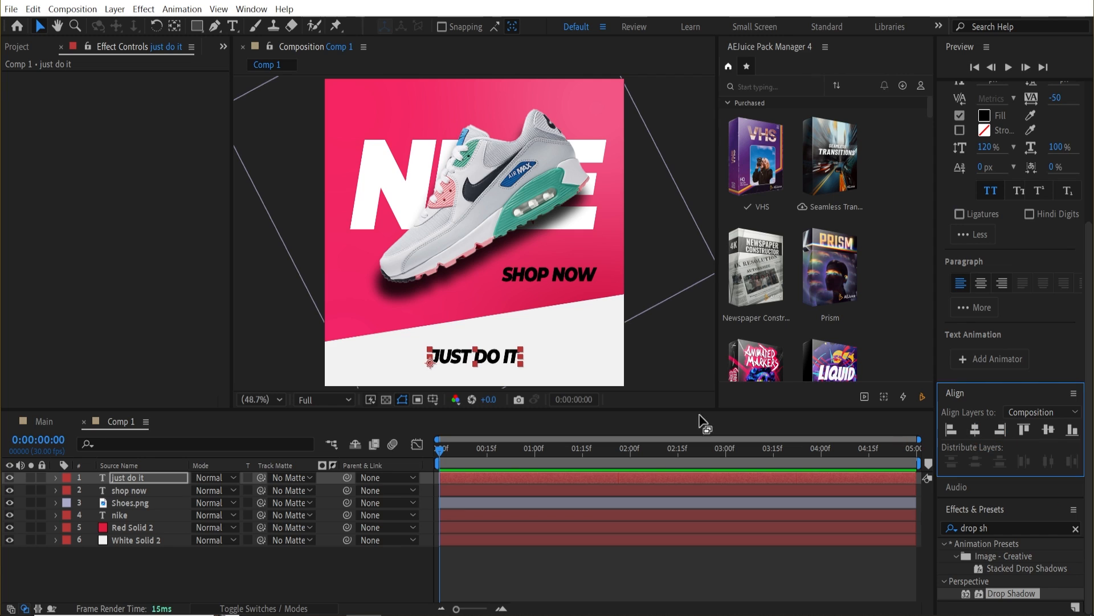
pyautogui.moveTo(536, 365); pyautogui.dragTo(536, 349)
# Add nike.JPG to the composition above the white solid and move it to the bottom of the frame.
pyautogui.click(17, 46)
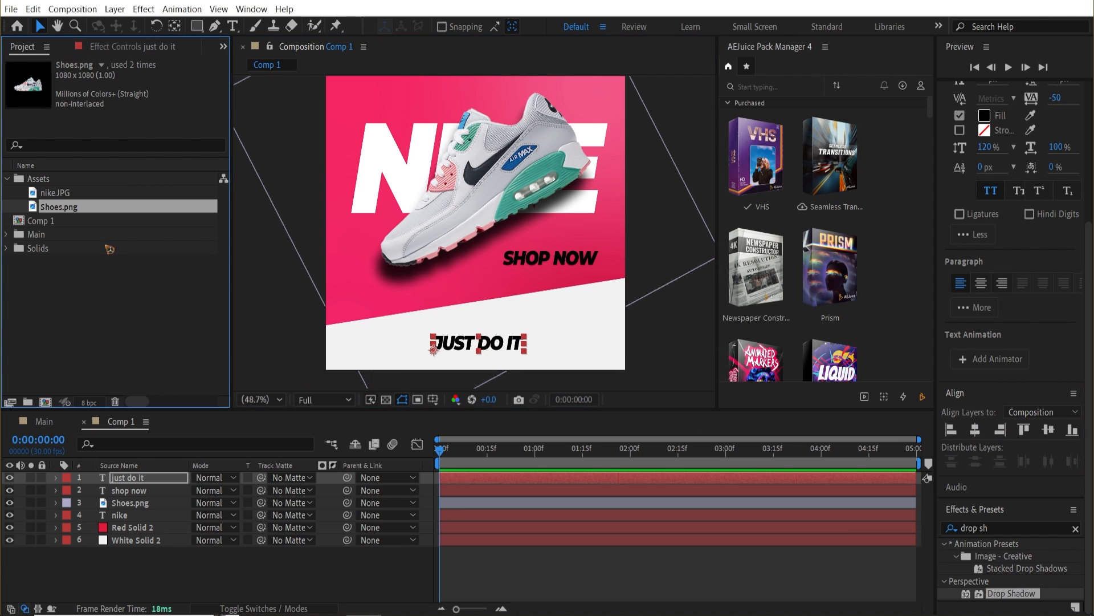
pyautogui.click(62, 194)
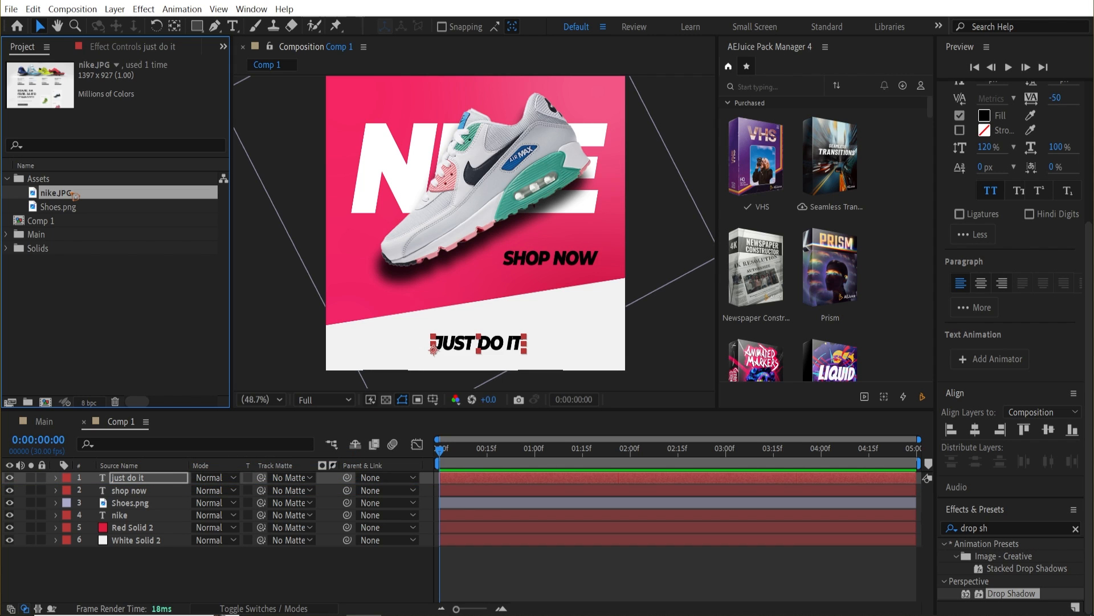
pyautogui.moveTo(75, 196); pyautogui.dragTo(205, 534)
pyautogui.moveTo(648, 171); pyautogui.dragTo(667, 382)
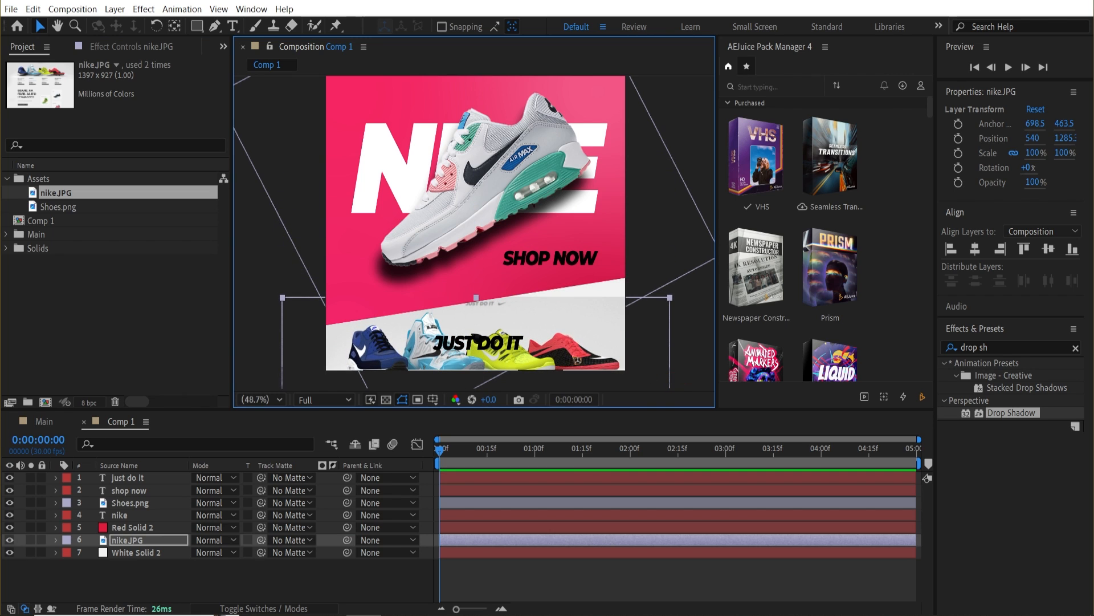
# Change the white background solid's color to light gray in its solid settings.
pyautogui.click(156, 554)
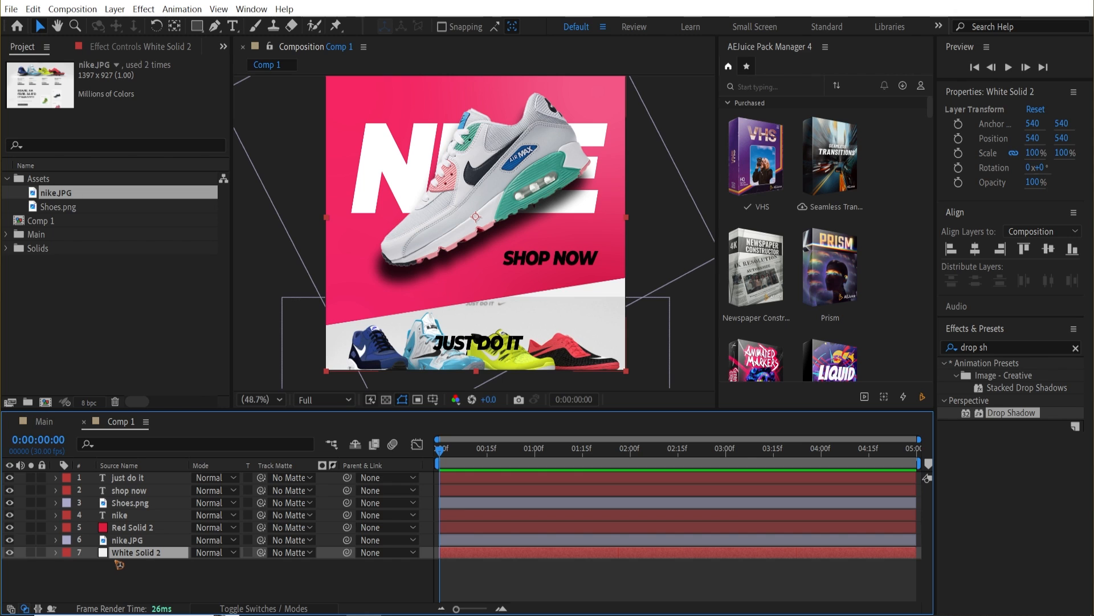
pyautogui.hotkey('ctrl', 'shift', 'y')
pyautogui.moveTo(649, 158); pyautogui.dragTo(335, 175)
pyautogui.click(288, 419)
pyautogui.click(586, 313)
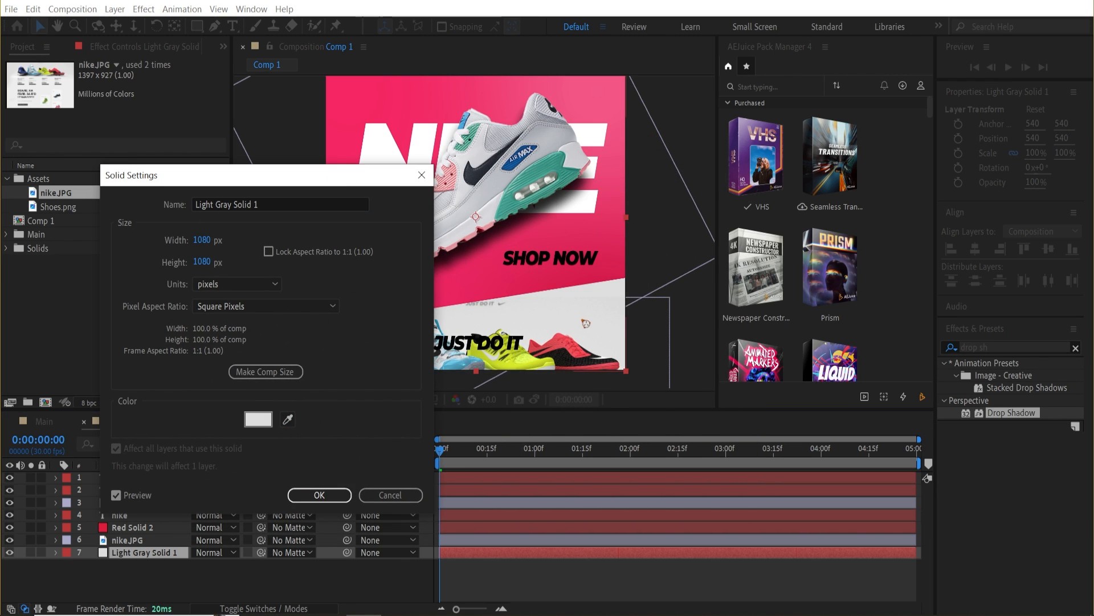
pyautogui.click(319, 495)
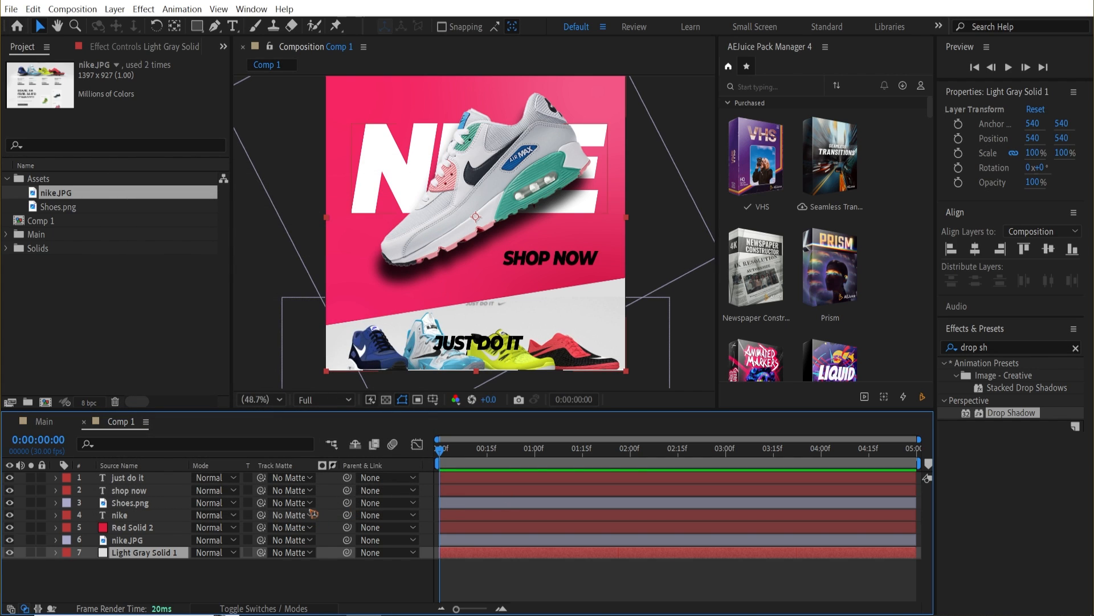
# Set the nike.JPG layer's opacity to 25% and select the shoe layer.
pyautogui.click(126, 539)
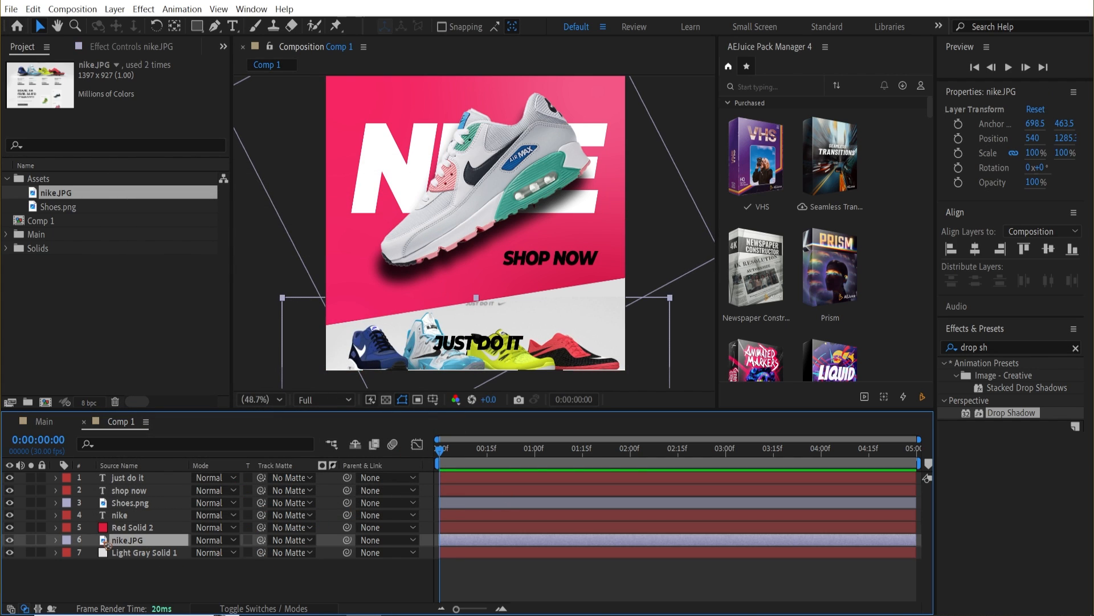
pyautogui.press('t')
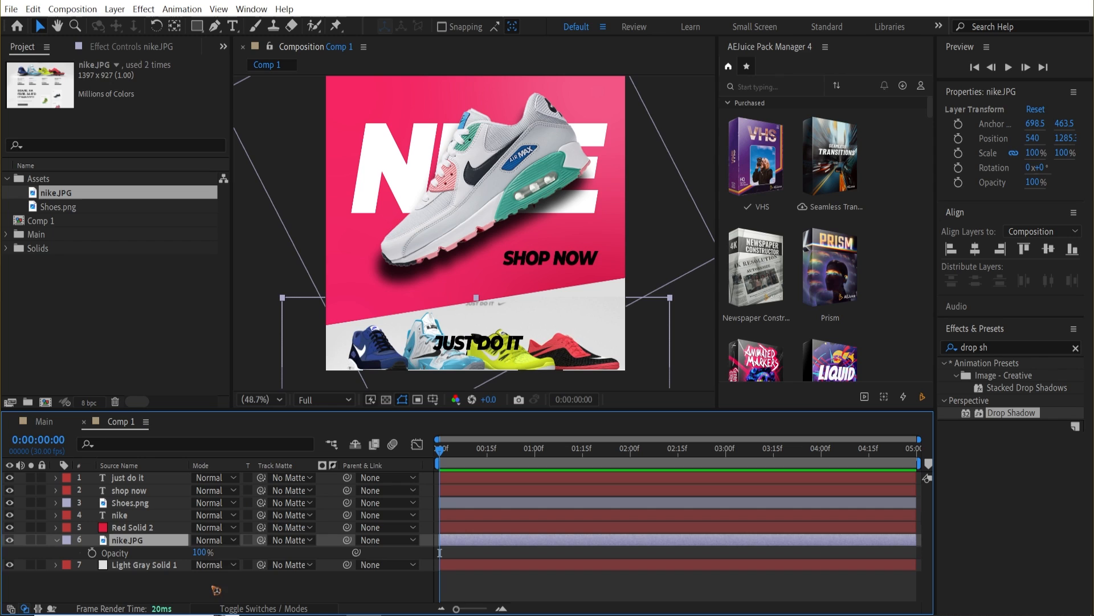
pyautogui.moveTo(198, 552); pyautogui.dragTo(188, 553)
pyautogui.click(201, 552)
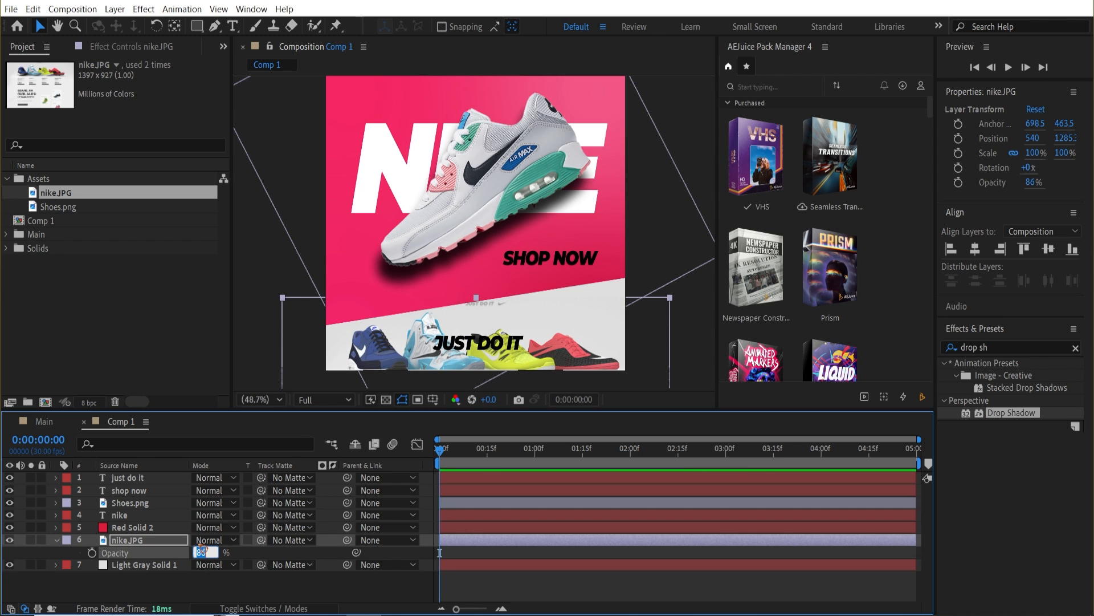
pyautogui.write('25')
pyautogui.press('Return')
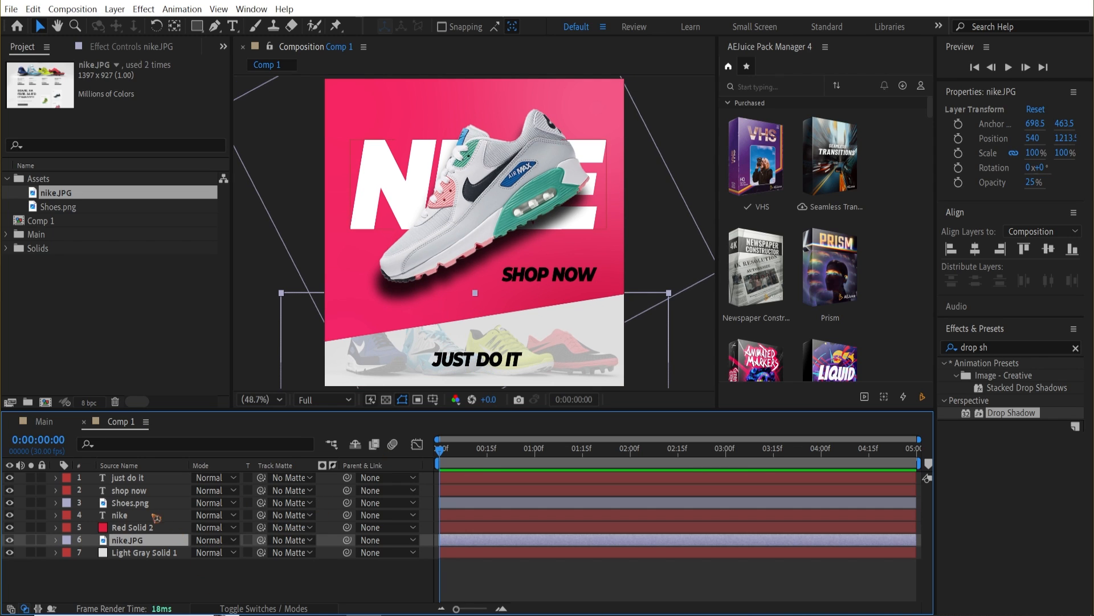
pyautogui.click(132, 504)
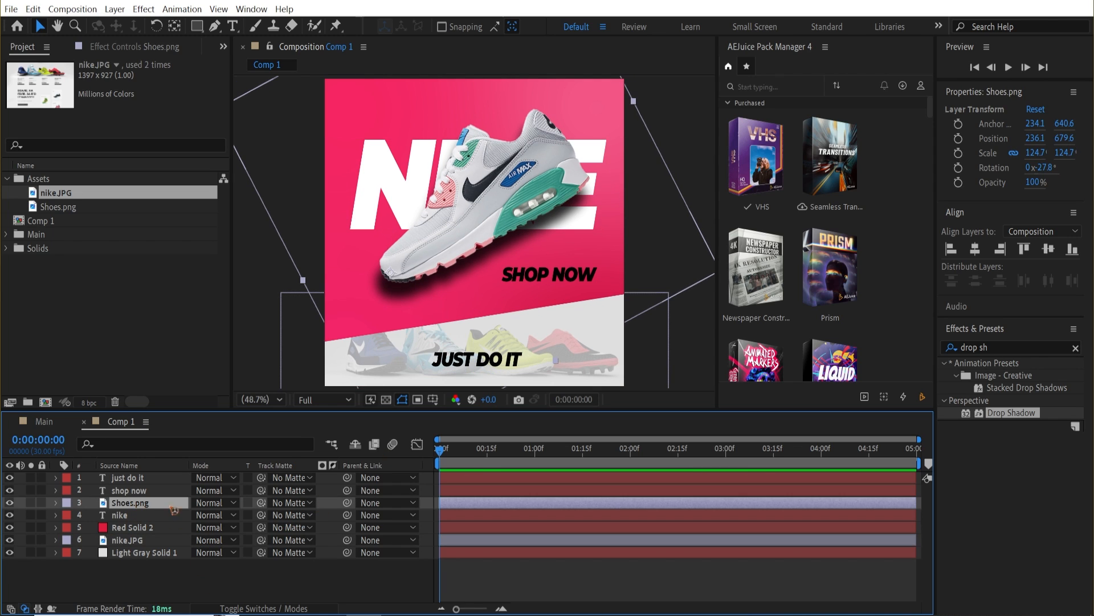
# Lower the shoe's drop shadow opacity to 62%.
pyautogui.click(131, 49)
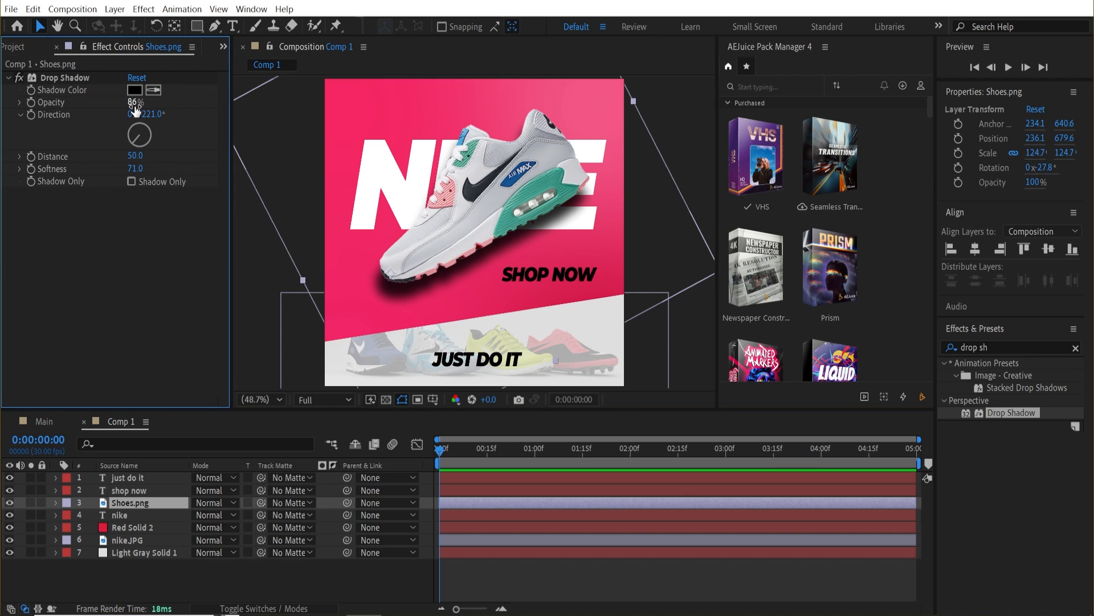
pyautogui.moveTo(135, 106); pyautogui.dragTo(95, 110)
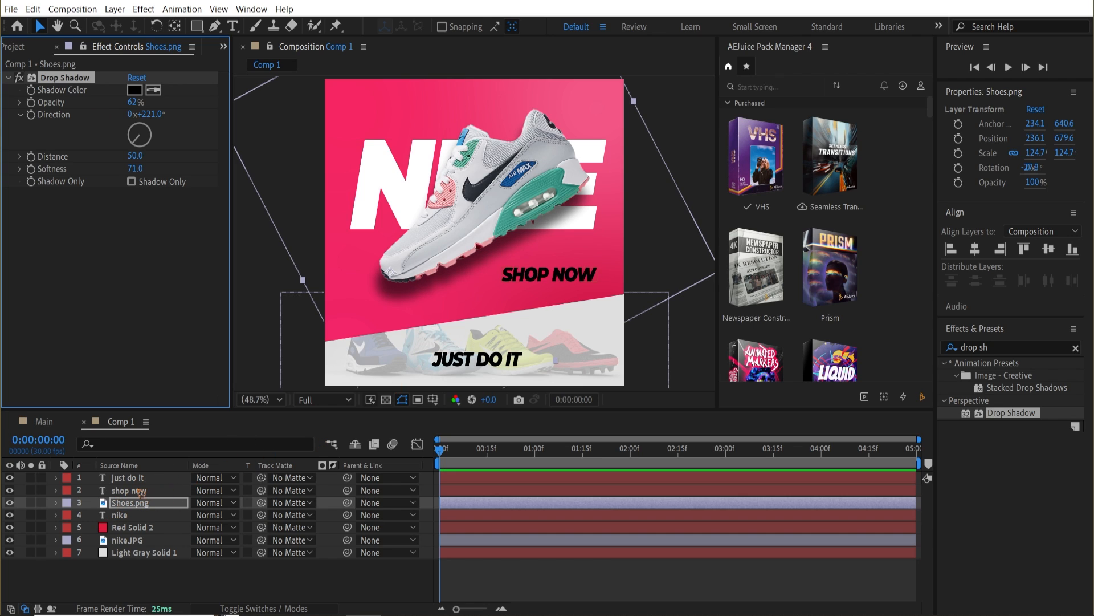
# Move the 'shop now' text slightly up and to the right, then deselect it.
pyautogui.click(141, 491)
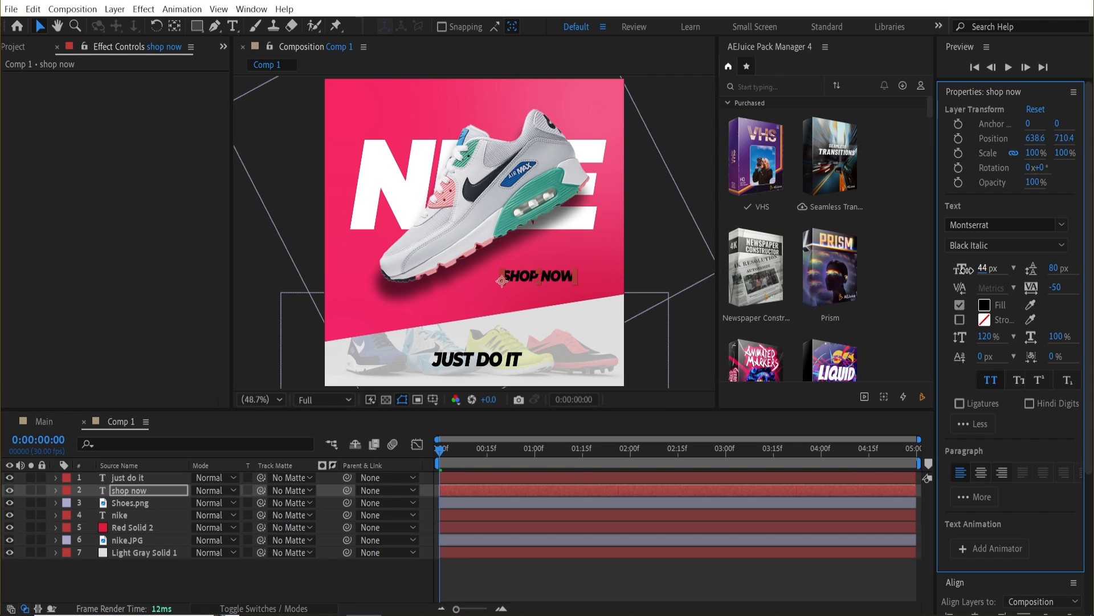
pyautogui.moveTo(556, 277); pyautogui.dragTo(571, 263)
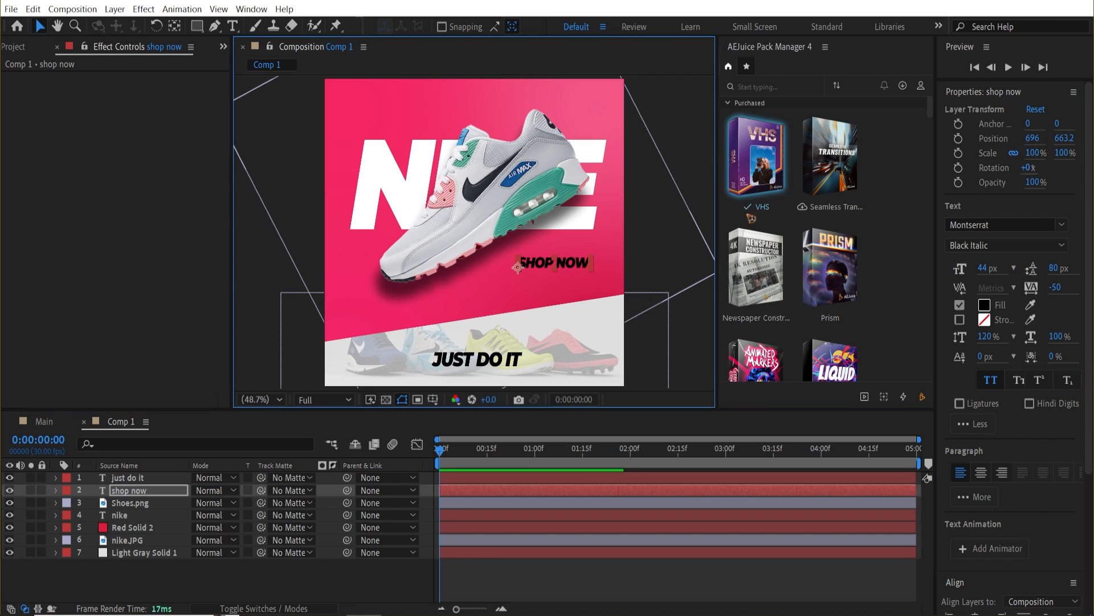
pyautogui.click(692, 161)
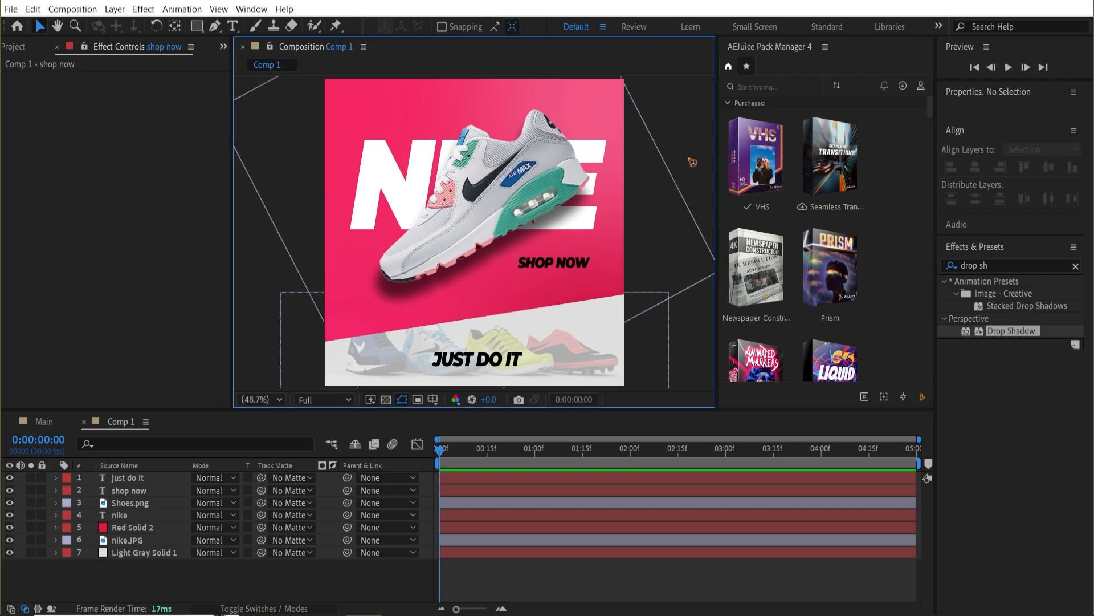
# Hide the shoe, 'shop now', 'just do it' and NIKE layers to leave only the background.
pyautogui.click(10, 503)
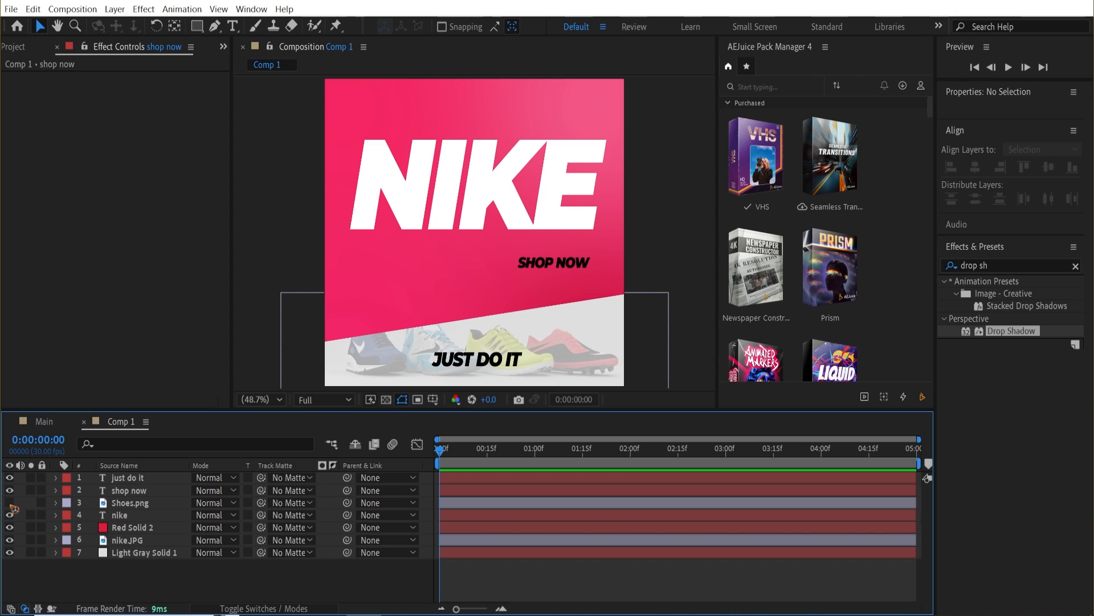
pyautogui.click(10, 491)
pyautogui.click(10, 478)
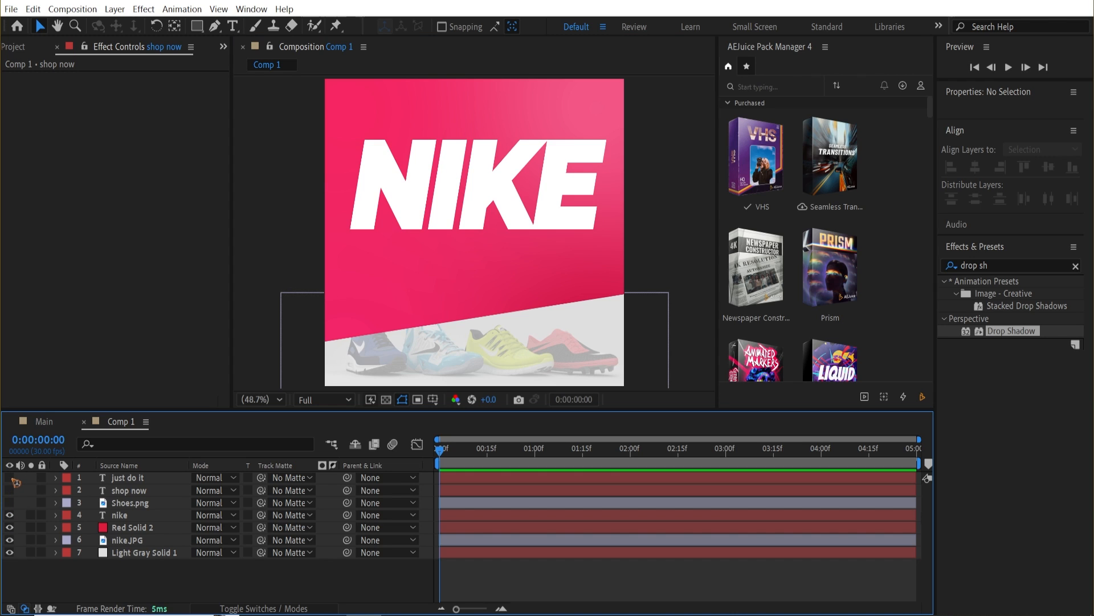
pyautogui.click(9, 514)
# Select Red Solid 2, nike.JPG and Light Gray Solid 1 and add Position keyframes at 0:00:01:20.
pyautogui.click(119, 515)
pyautogui.click(131, 528)
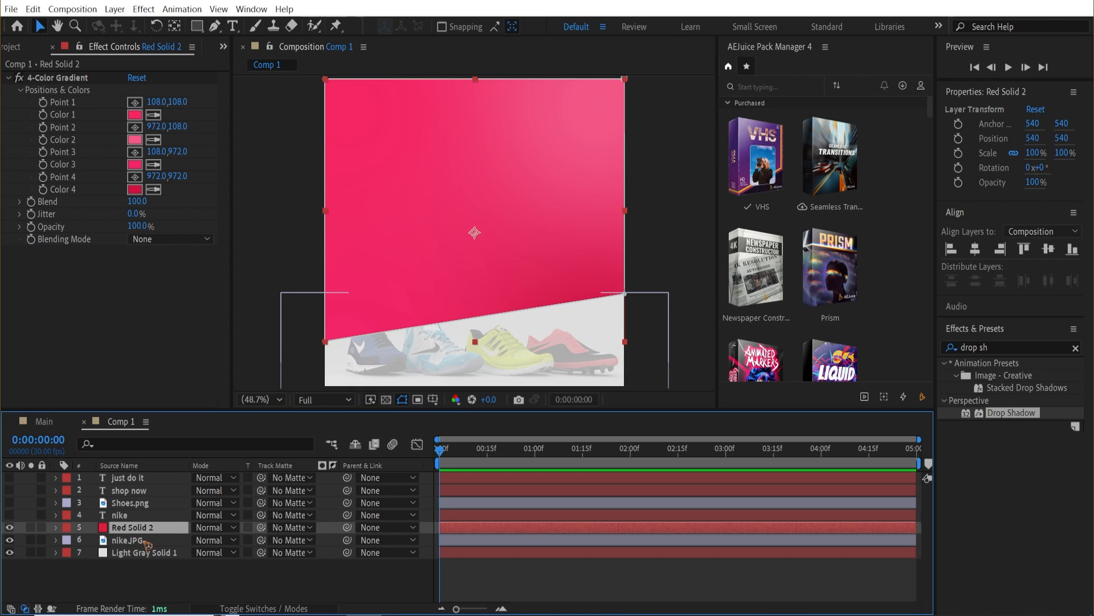
pyautogui.keyDown('shift'); pyautogui.click(131, 541); pyautogui.keyUp('shift')
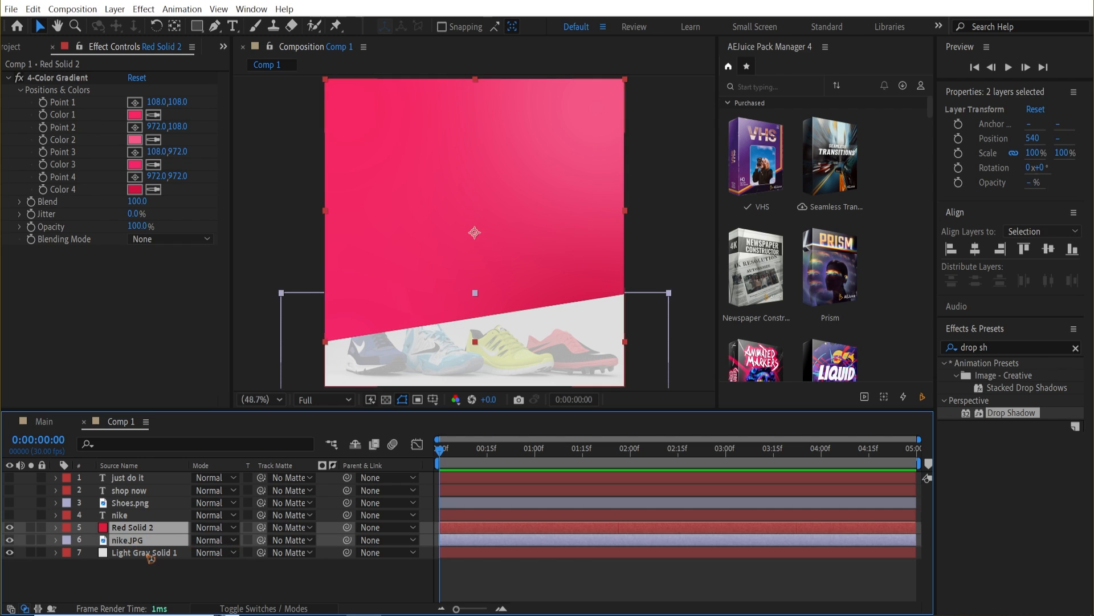
pyautogui.keyDown('shift'); pyautogui.click(150, 553); pyautogui.keyUp('shift')
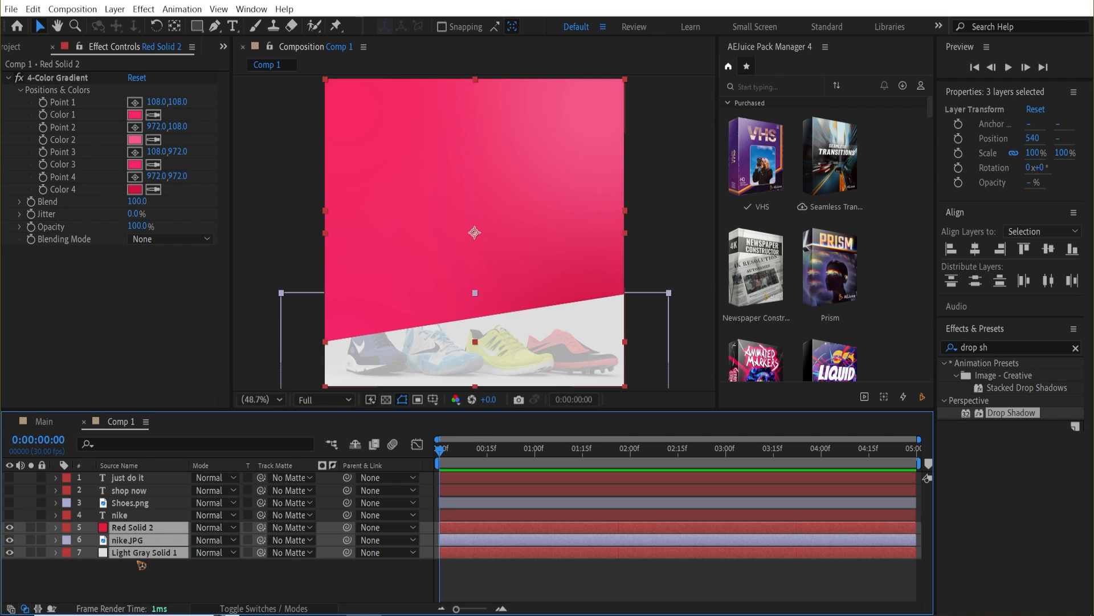
pyautogui.press('p')
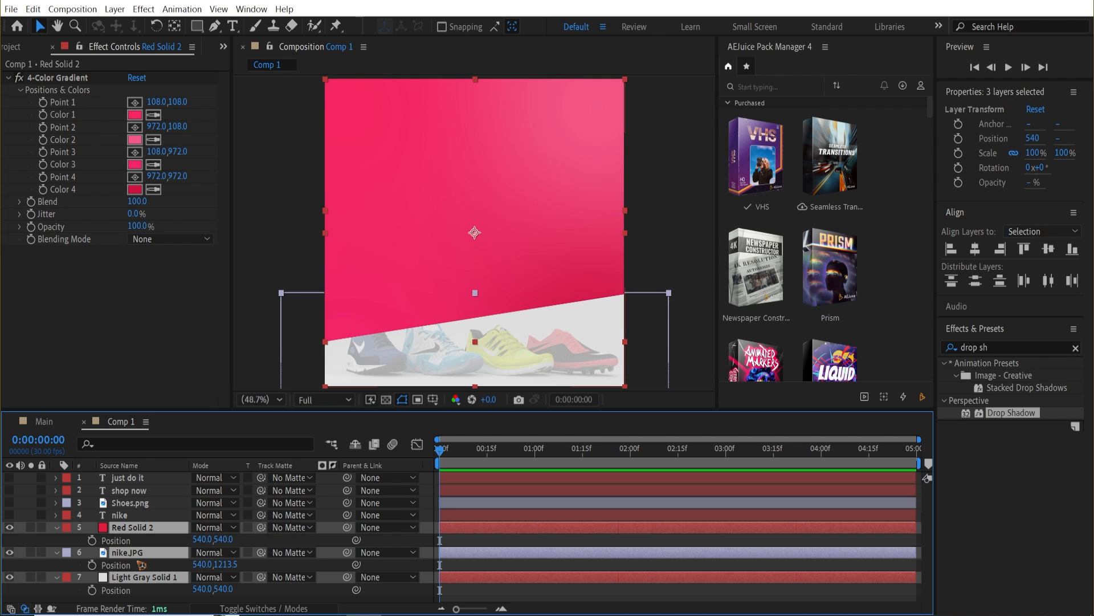
pyautogui.press('space')
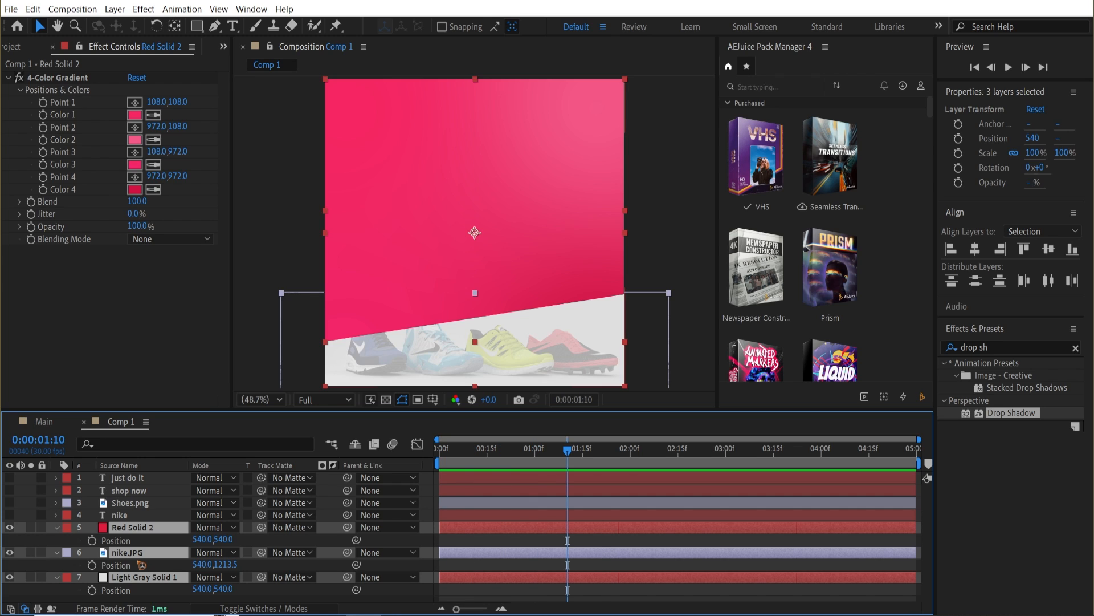
pyautogui.click(91, 540)
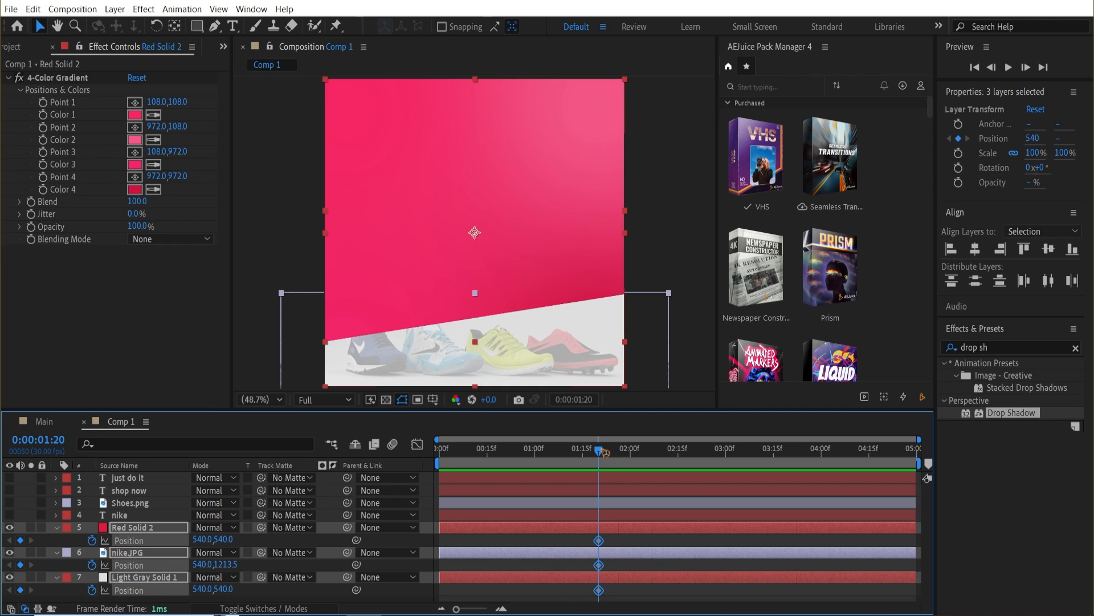
# At the composition start, move the three background layers down out of the frame.
pyautogui.moveTo(604, 452); pyautogui.dragTo(440, 450)
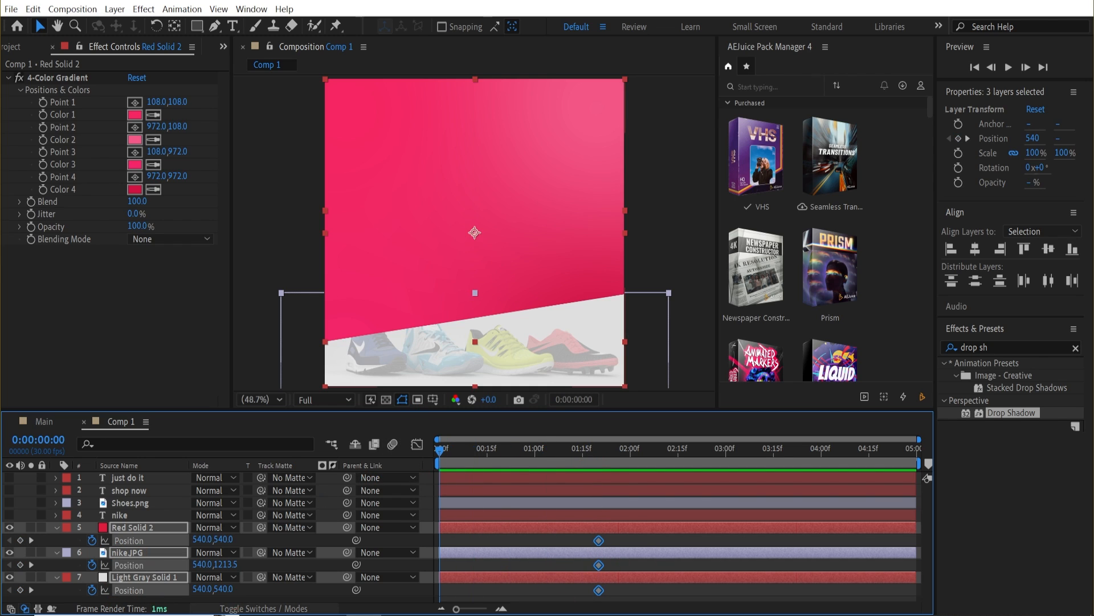
pyautogui.moveTo(225, 540); pyautogui.dragTo(1046, 513)
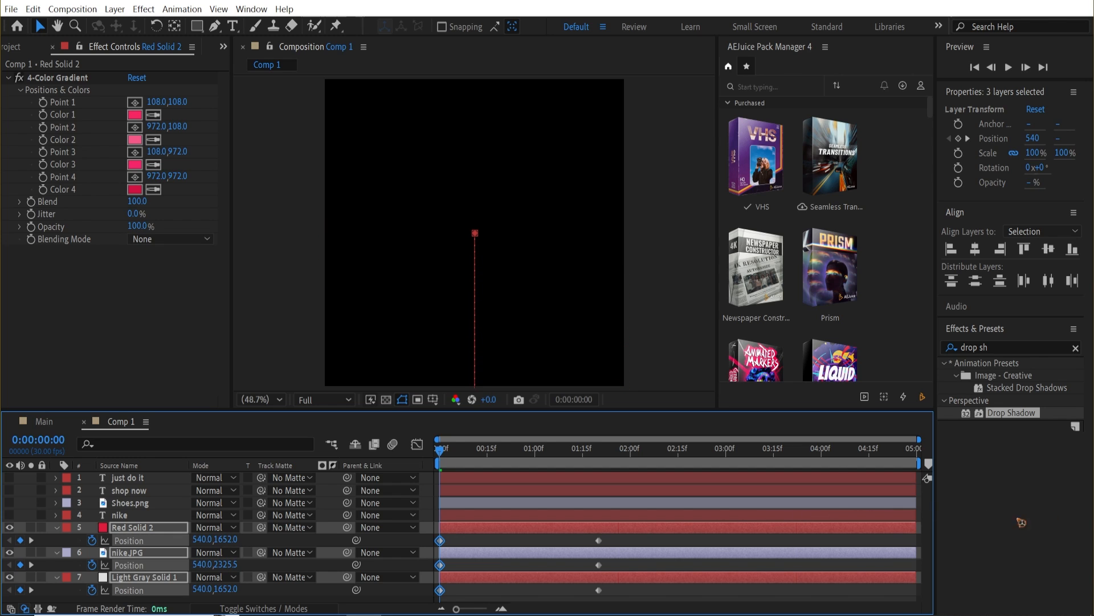
# Ease the background position keyframes and shape their speed curve in the Graph Editor, then preview.
pyautogui.moveTo(641, 598); pyautogui.dragTo(373, 535)
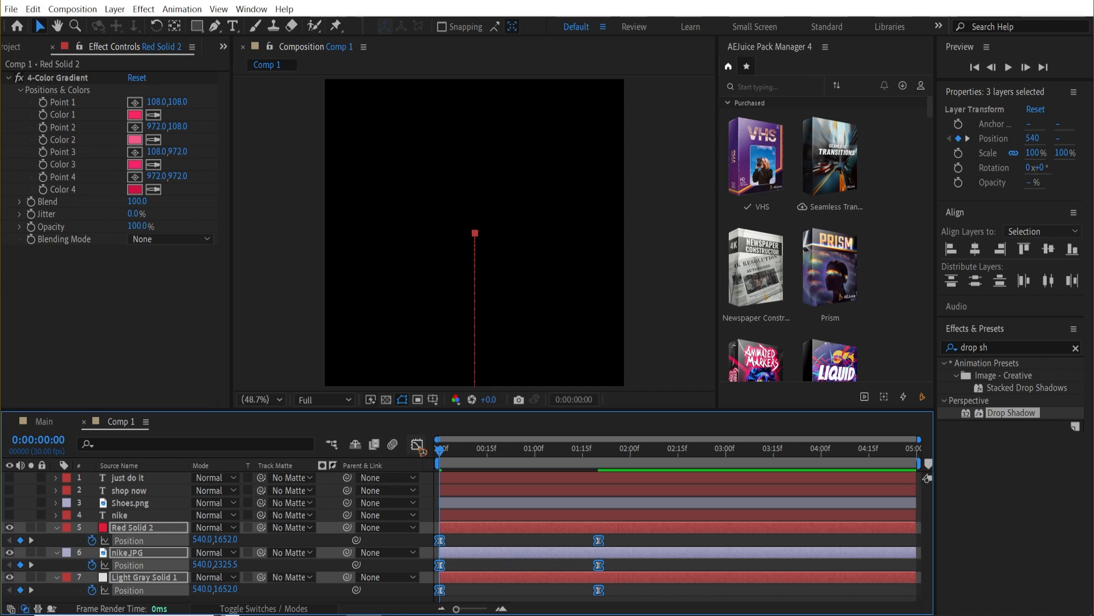
pyautogui.click(417, 445)
pyautogui.moveTo(698, 552); pyautogui.dragTo(427, 586)
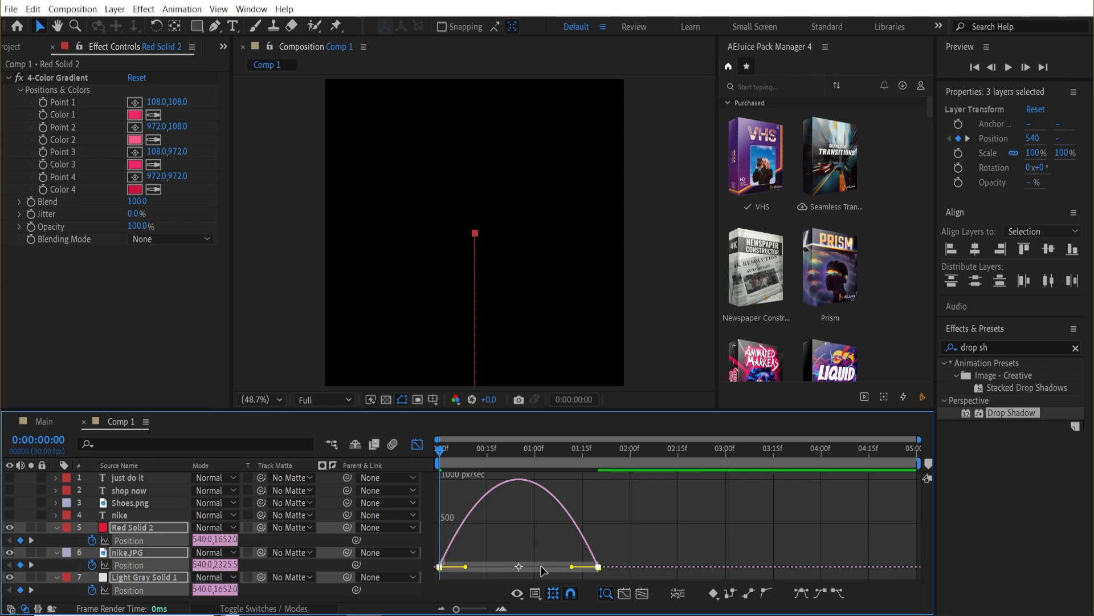
pyautogui.moveTo(572, 567); pyautogui.dragTo(496, 570)
pyautogui.click(418, 444)
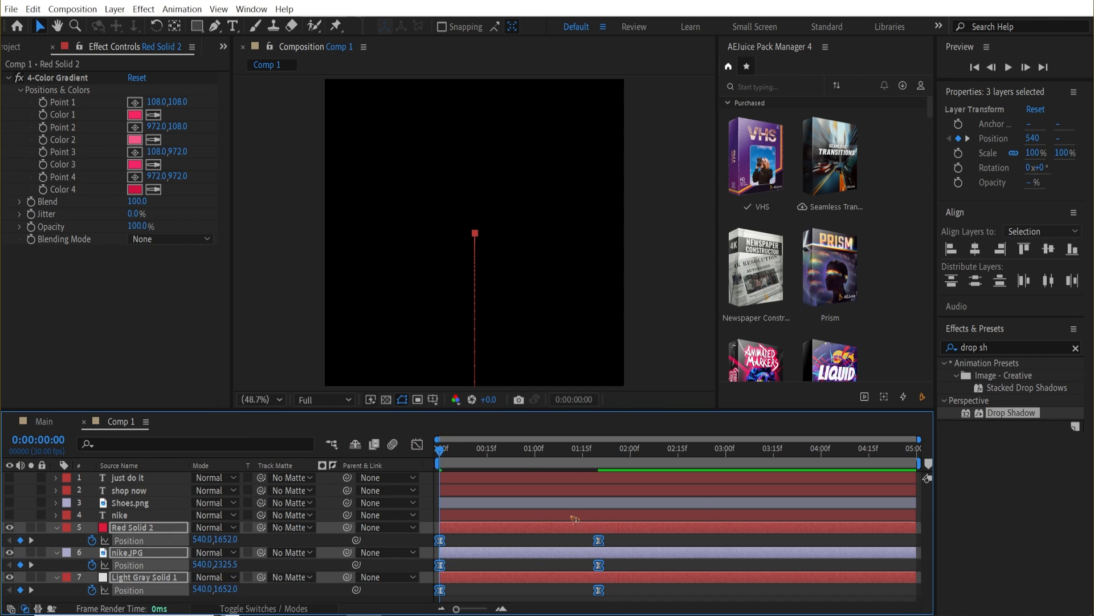
pyautogui.press('space')
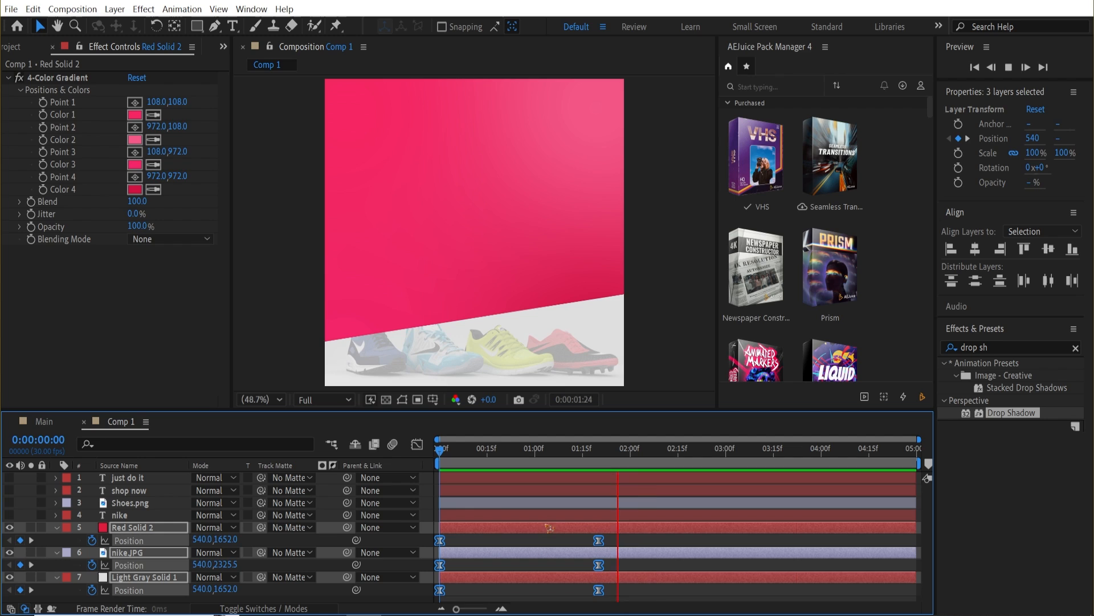
pyautogui.press('space')
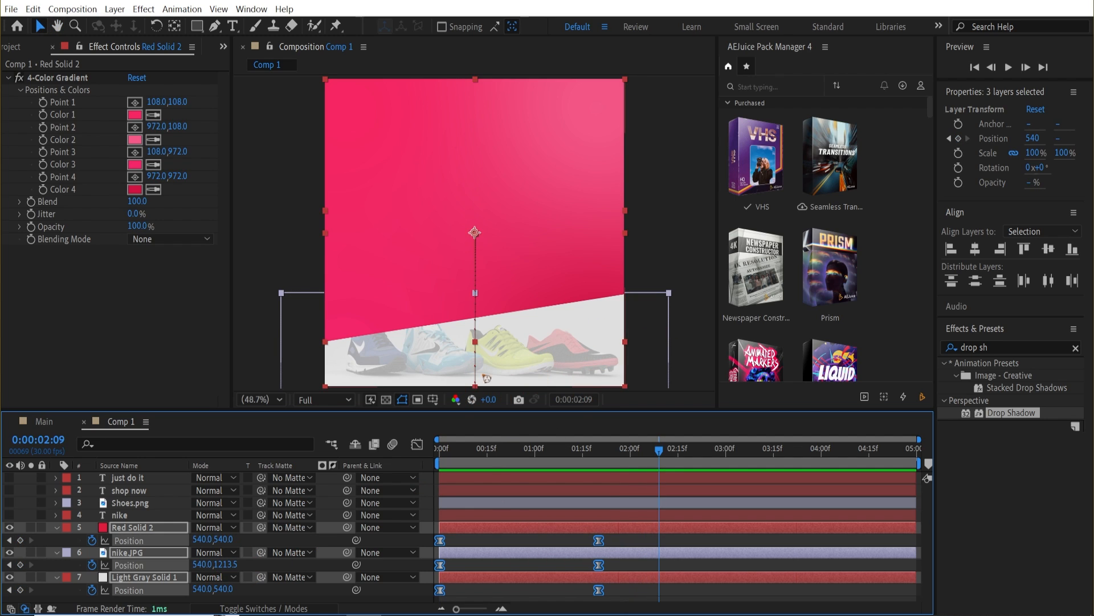
# Shift the nike.JPG position keyframes slightly later so the faded strip slides in after the background.
pyautogui.click(137, 516)
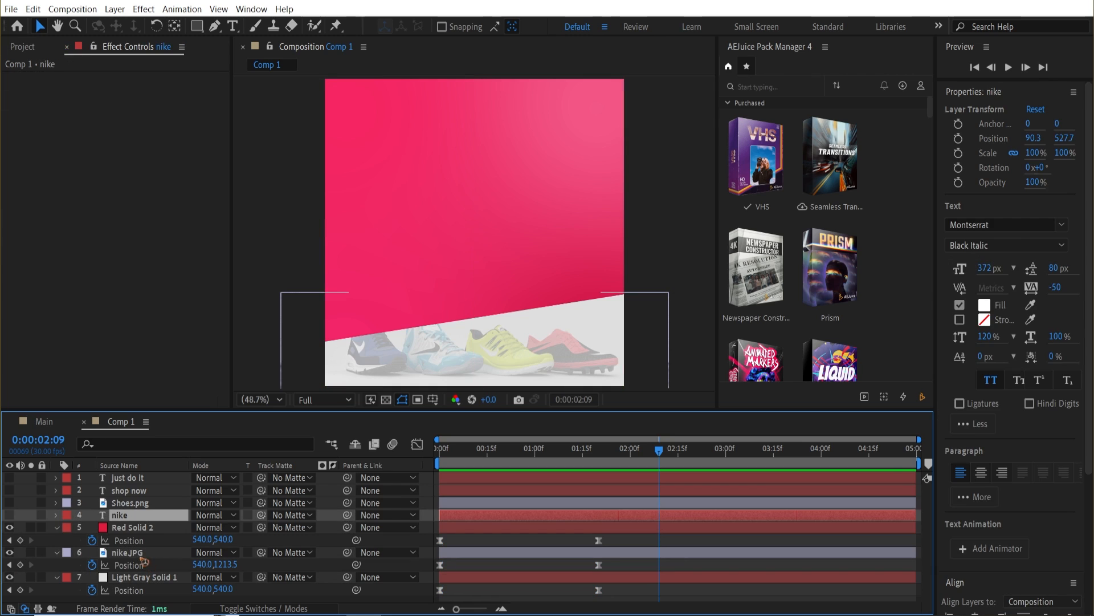
pyautogui.click(137, 553)
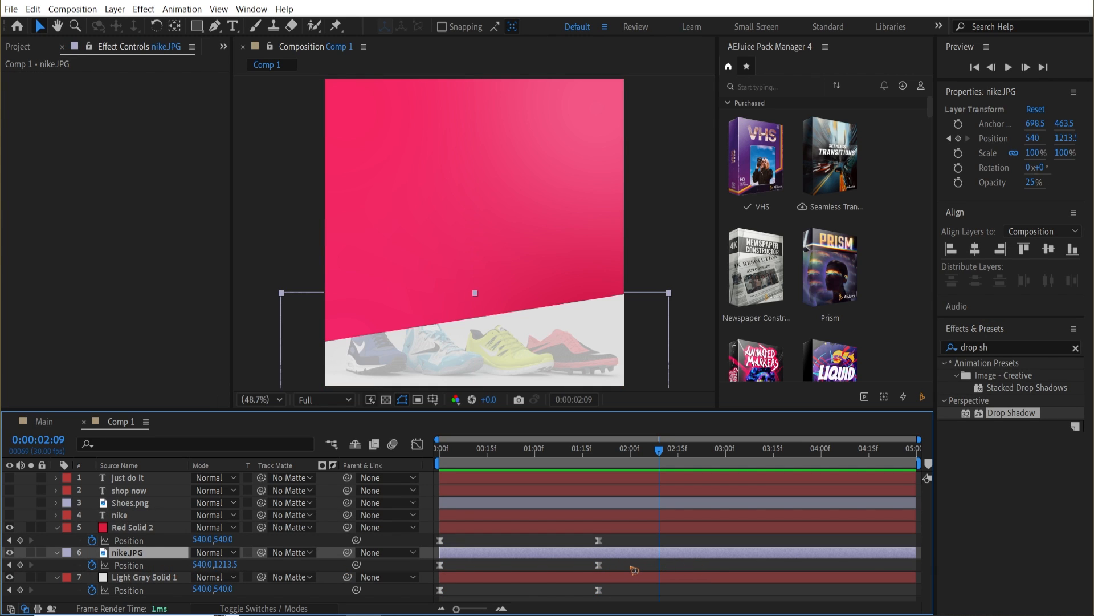
pyautogui.moveTo(635, 570); pyautogui.dragTo(513, 569)
pyautogui.press('space')
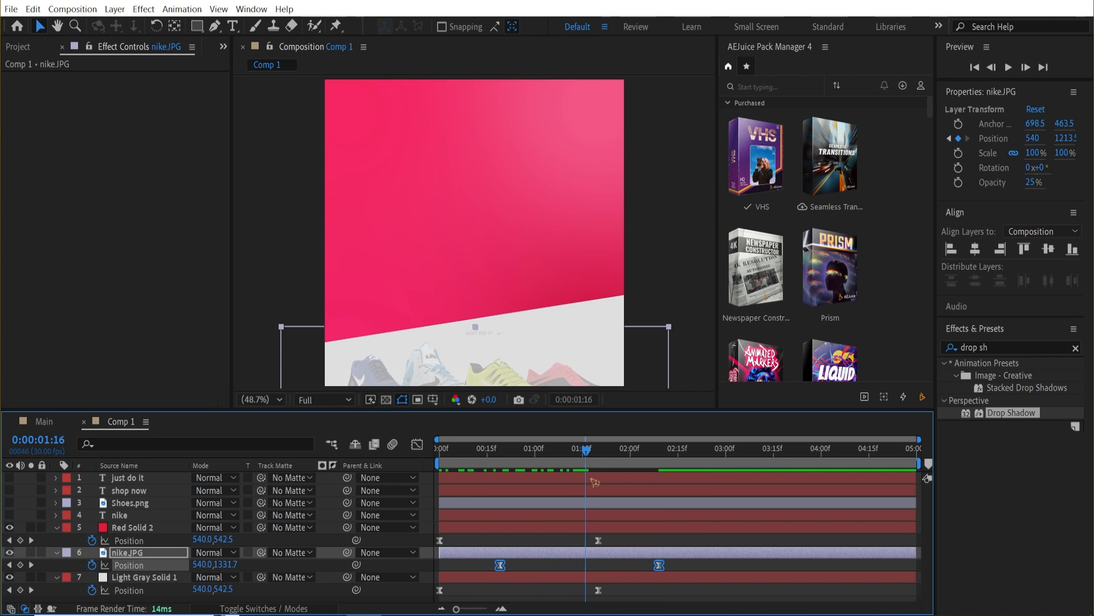
pyautogui.press('space')
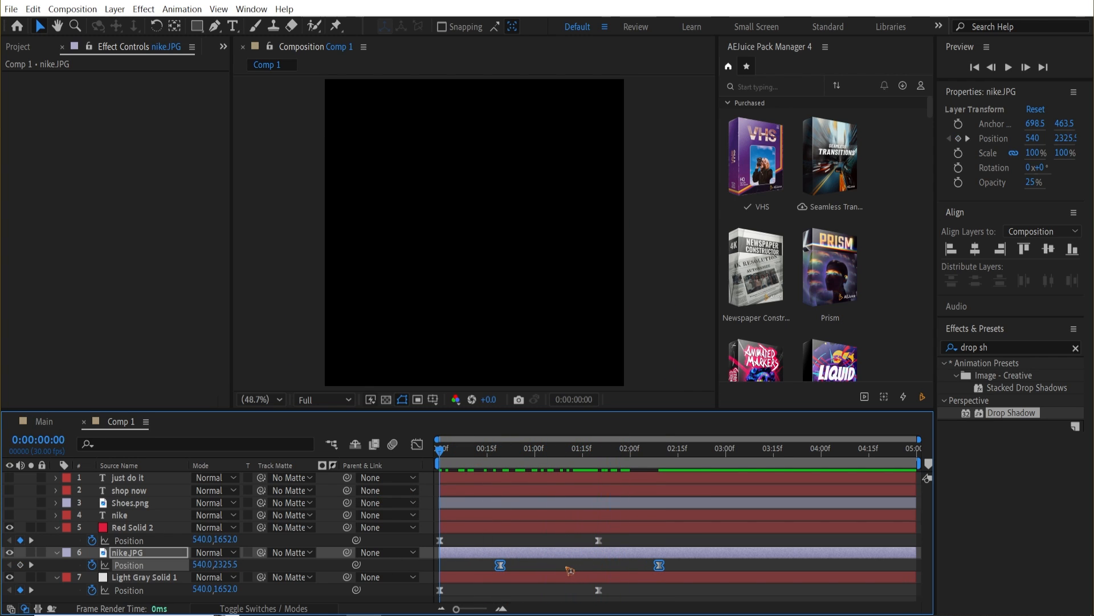
pyautogui.click(719, 560)
pyautogui.moveTo(705, 561); pyautogui.dragTo(482, 570)
pyautogui.click(537, 571)
pyautogui.press('space')
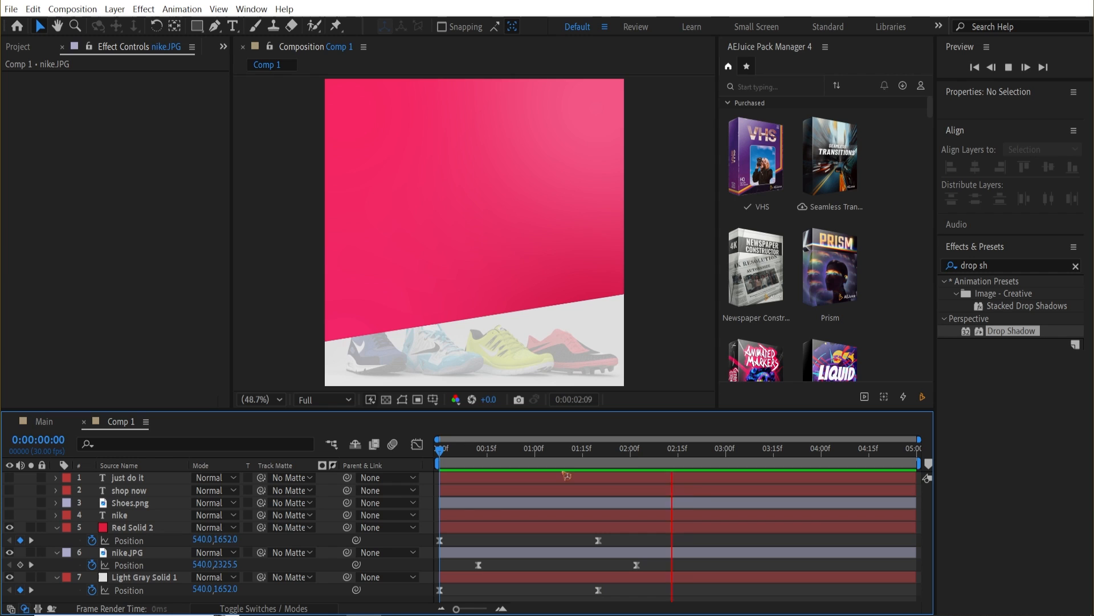
pyautogui.press('space')
# Collapse the background layers' properties and make the NIKE text layer visible again.
pyautogui.moveTo(576, 453); pyautogui.dragTo(609, 517)
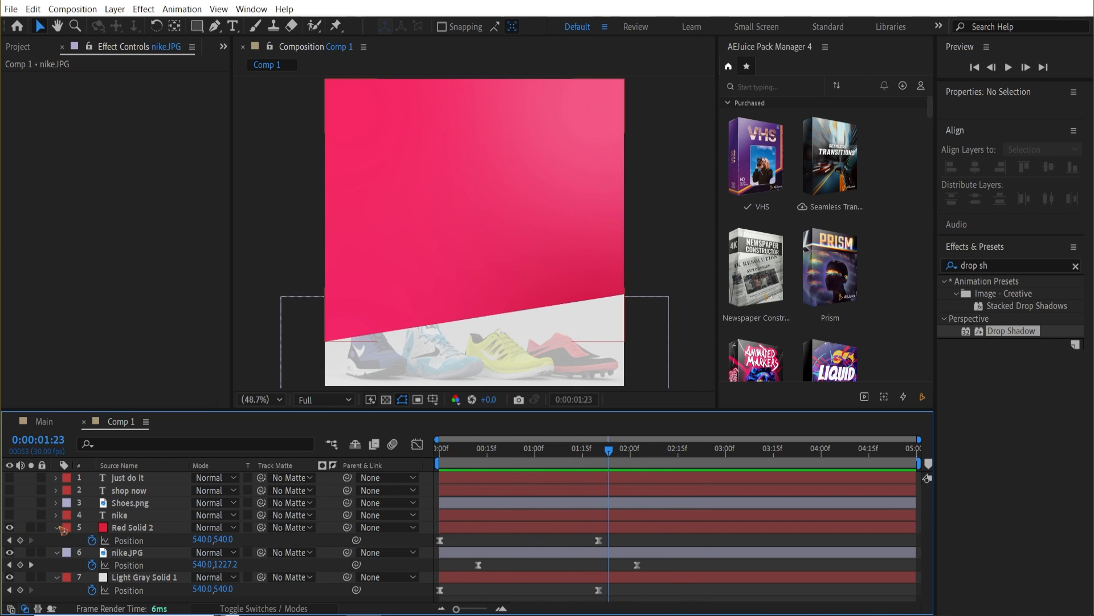
pyautogui.click(56, 527)
pyautogui.click(56, 540)
pyautogui.click(57, 552)
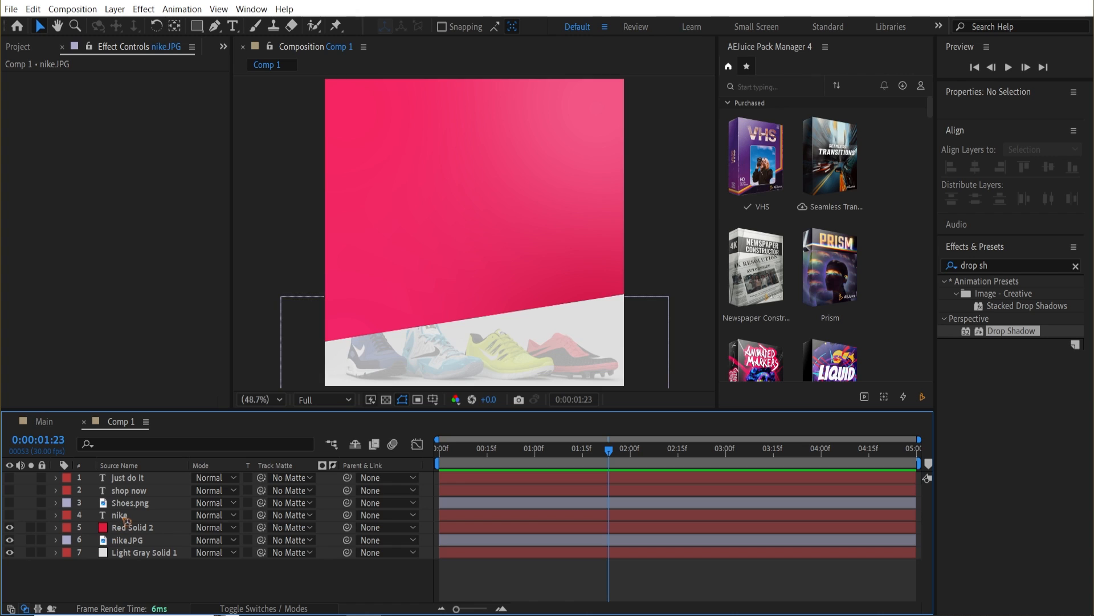
pyautogui.click(123, 515)
pyautogui.click(9, 515)
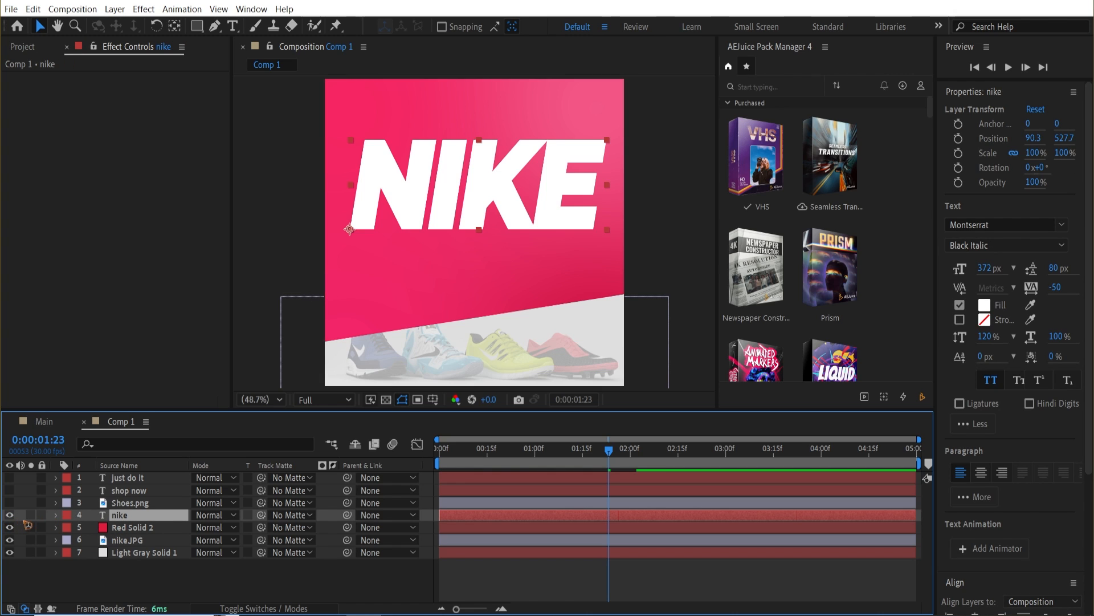
# Apply the Random Fade Up text preset to the NIKE layer at 0:00:01:09 and preview.
pyautogui.scroll(-3, 1042, 465)
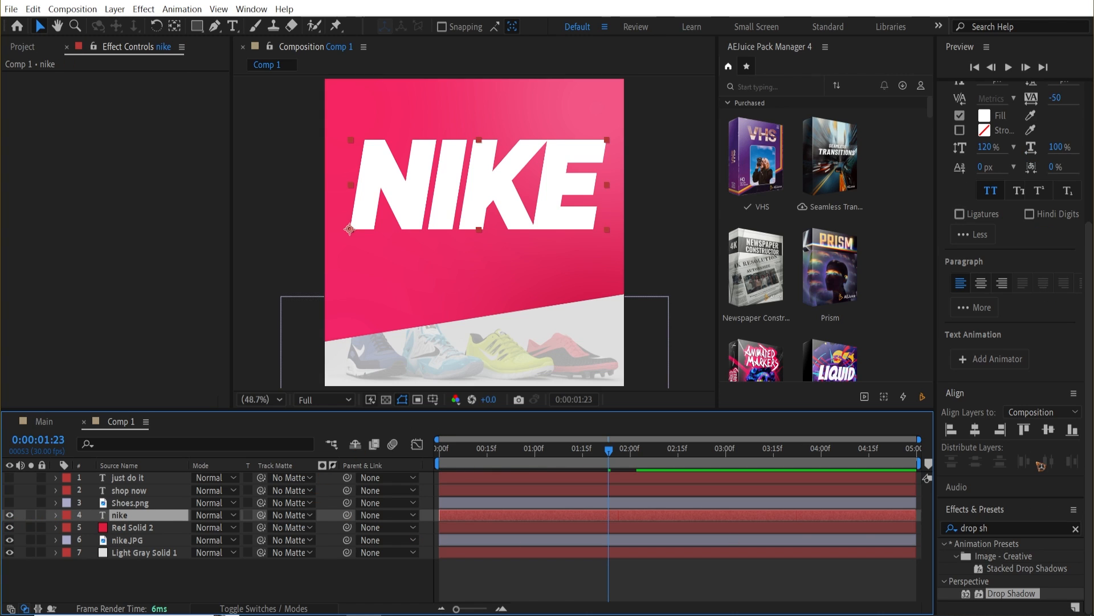
pyautogui.click(1011, 528)
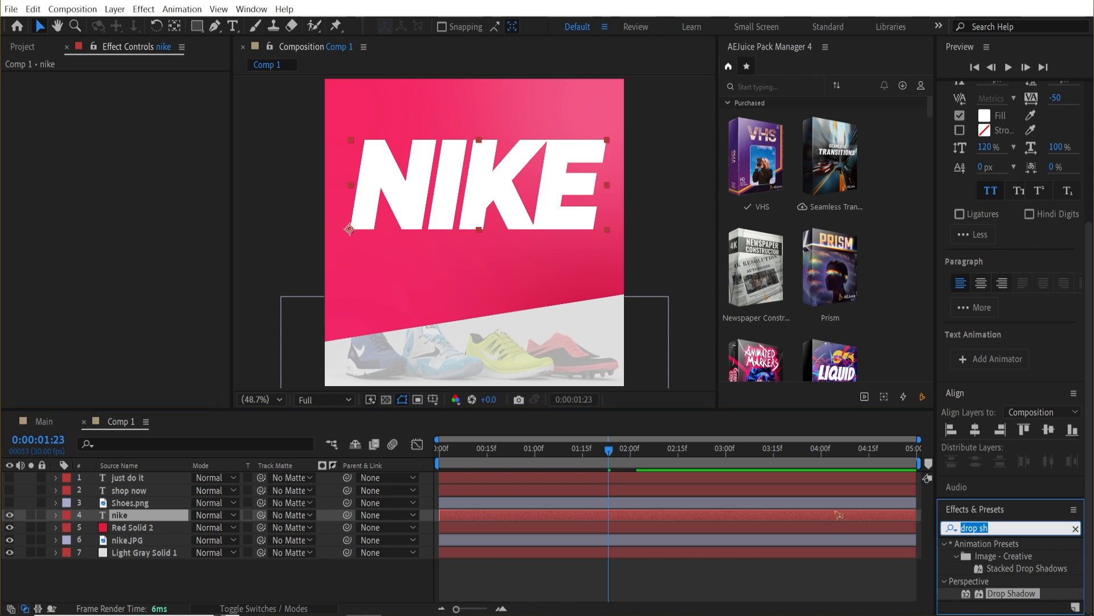
pyautogui.write('random')
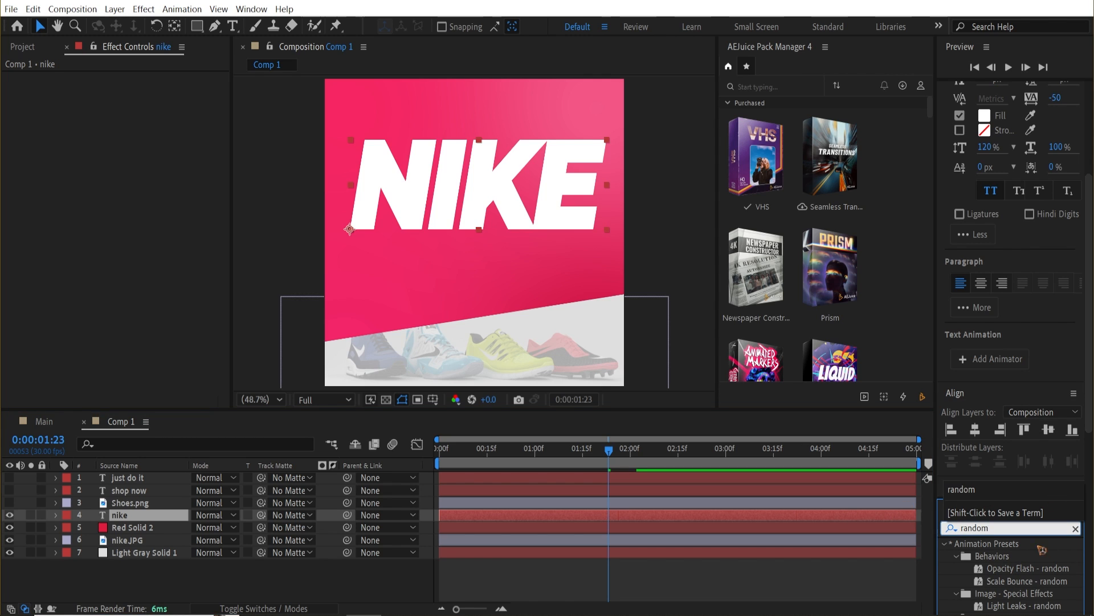
pyautogui.scroll(-6, 1009, 353)
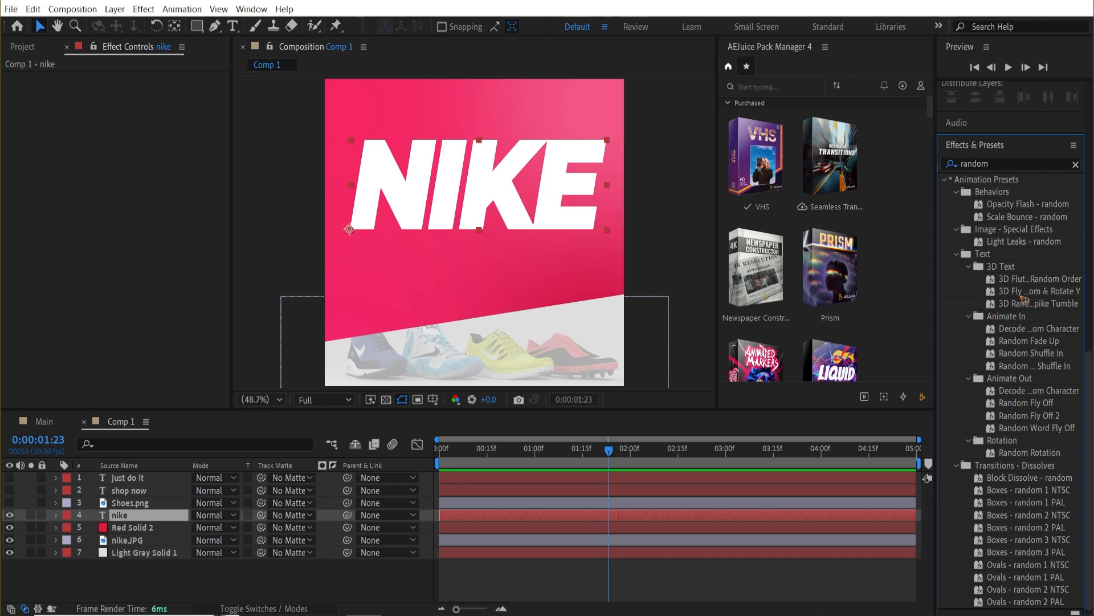
pyautogui.click(1020, 344)
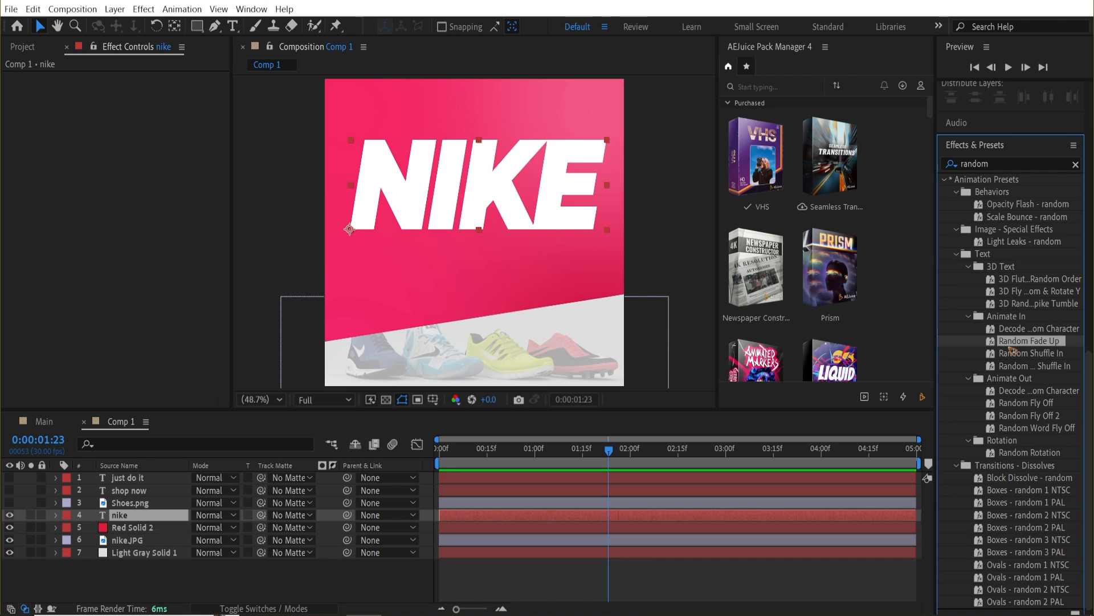
pyautogui.moveTo(608, 454); pyautogui.dragTo(564, 489)
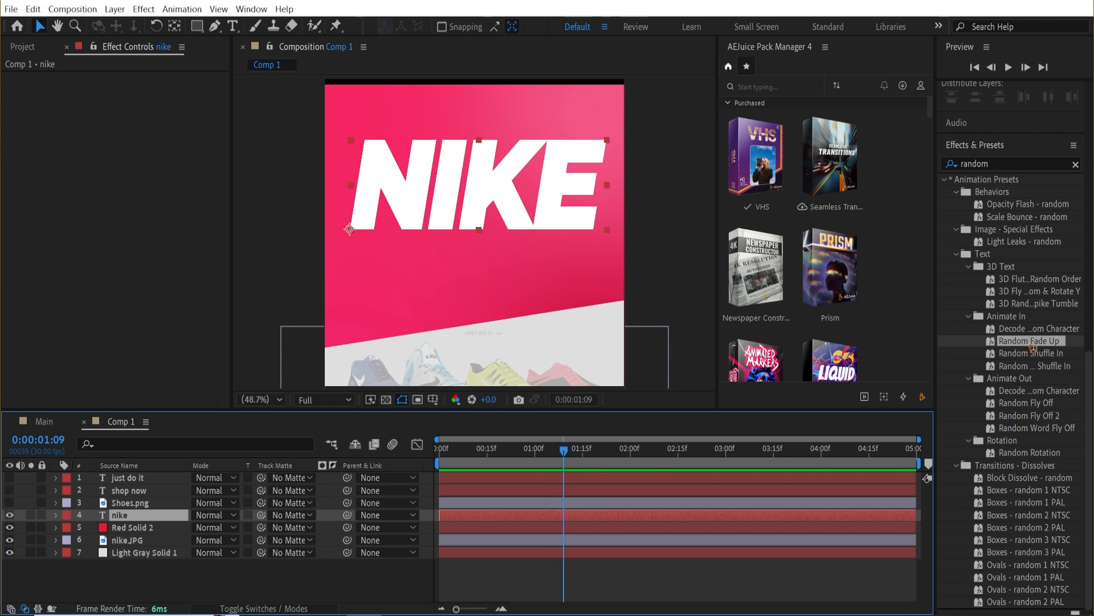
pyautogui.moveTo(1032, 345); pyautogui.dragTo(145, 515)
pyautogui.press('space')
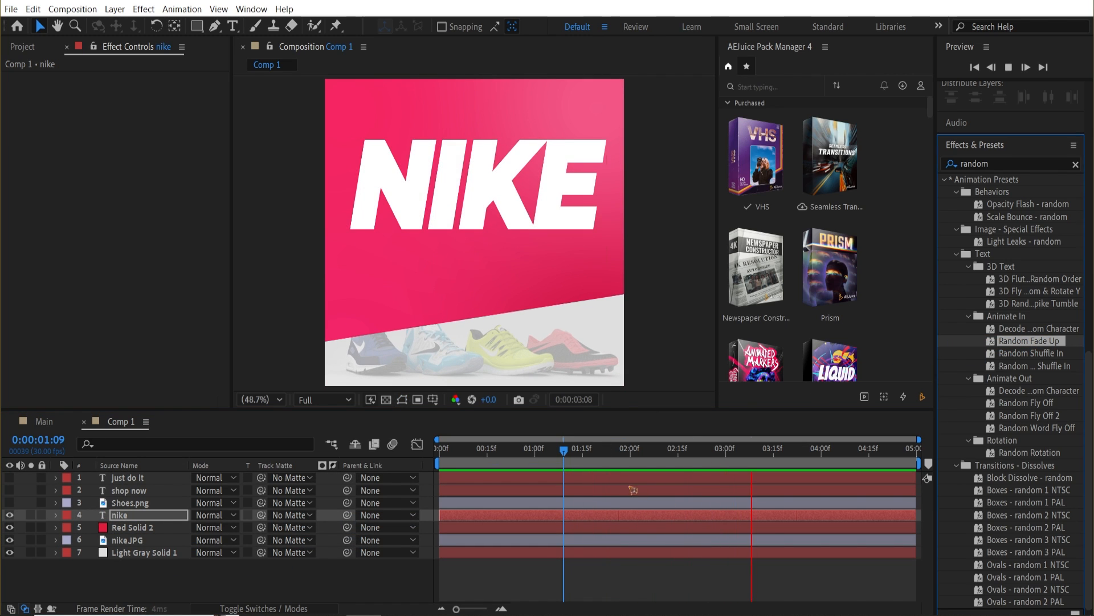
# Show the Shoes.png layer and add Position and Rotation keyframes at 0:00:02:07.
pyautogui.press('space')
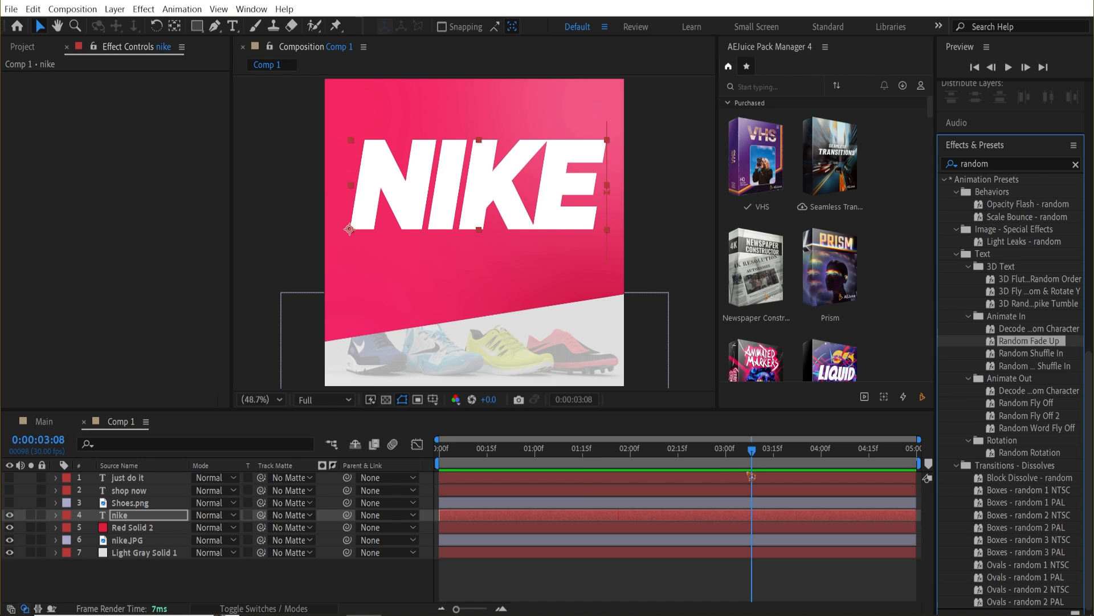
pyautogui.click(135, 503)
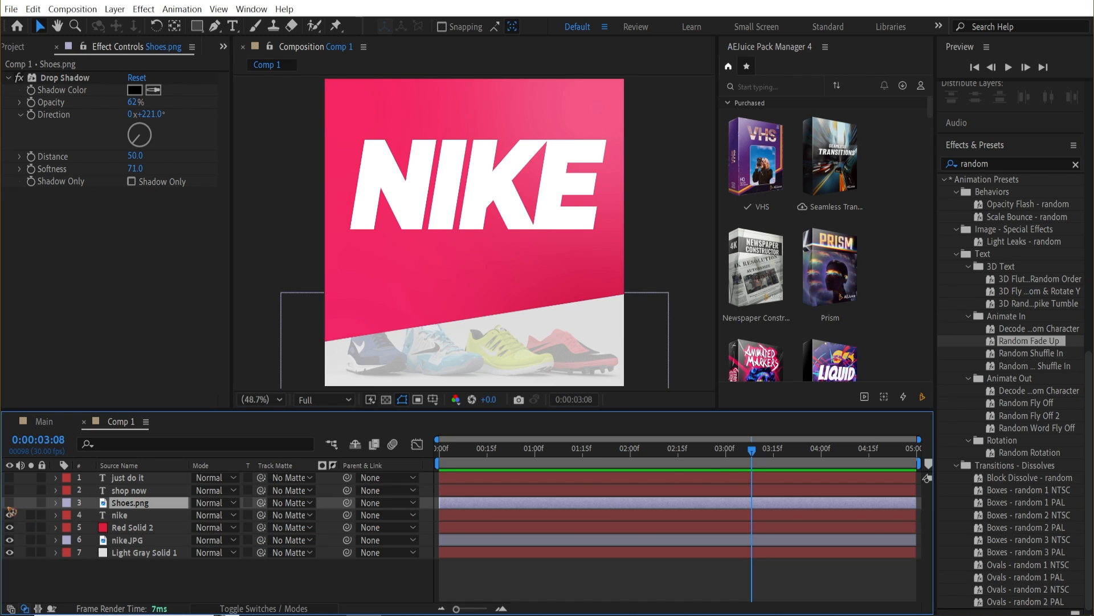
pyautogui.click(9, 502)
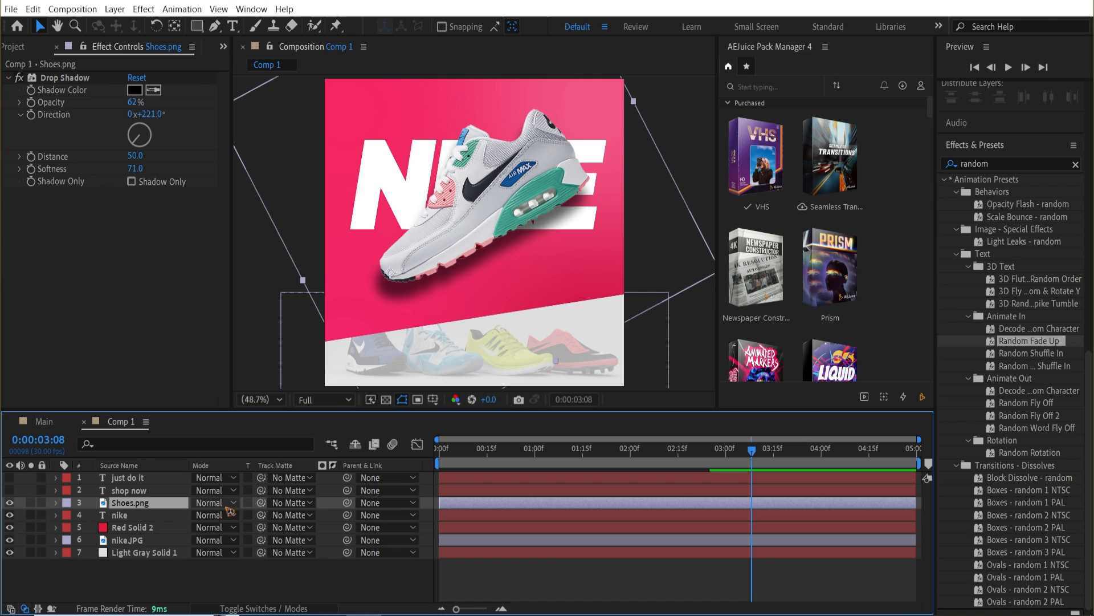
pyautogui.moveTo(472, 457); pyautogui.dragTo(659, 494)
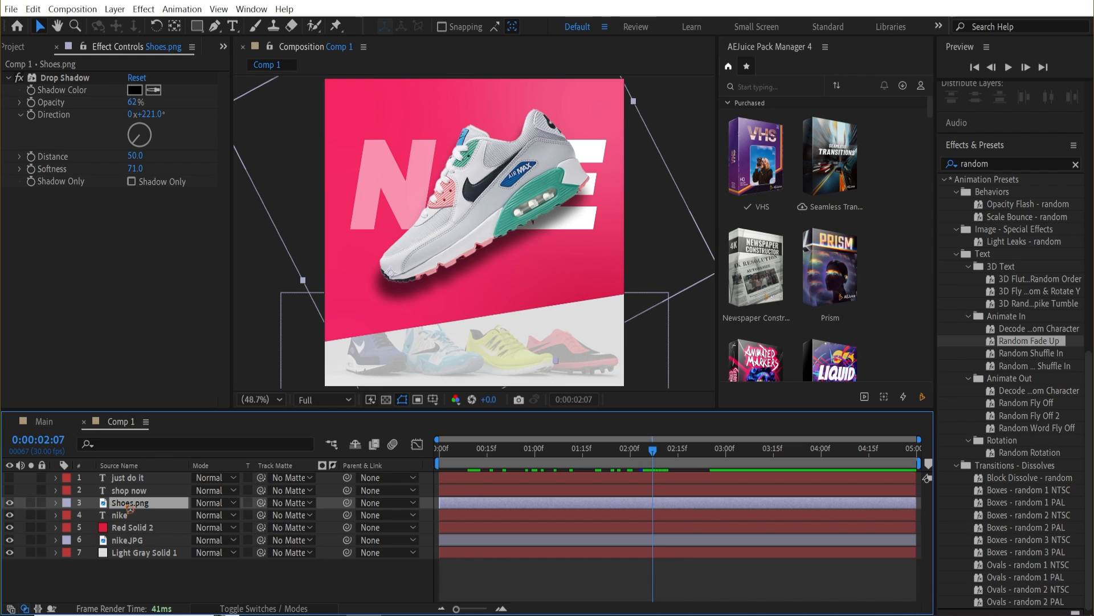
pyautogui.press('p')
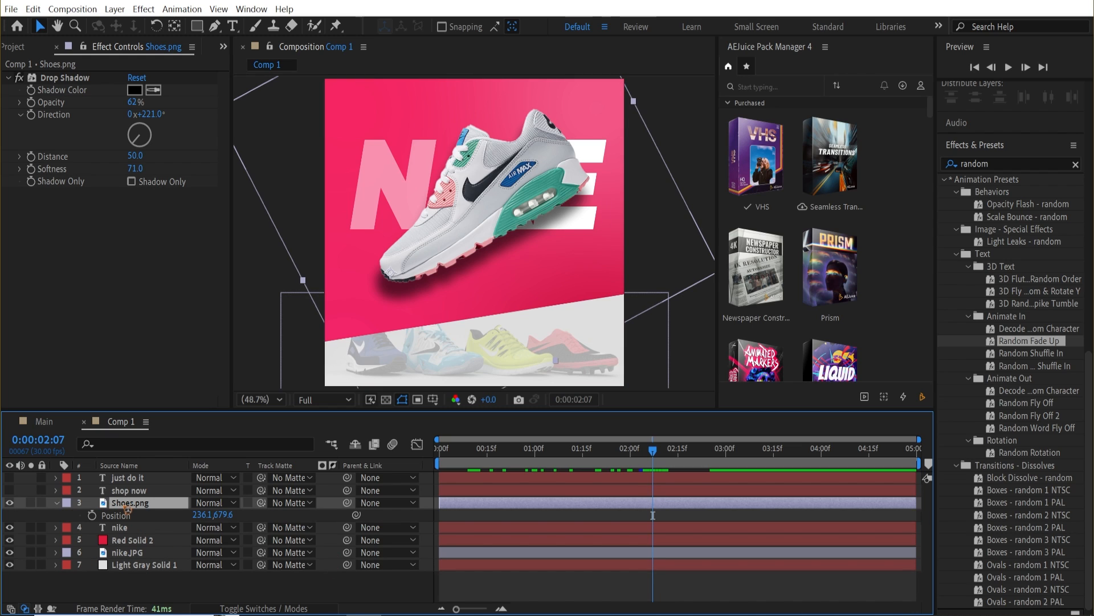
pyautogui.hotkey('shift', 'r')
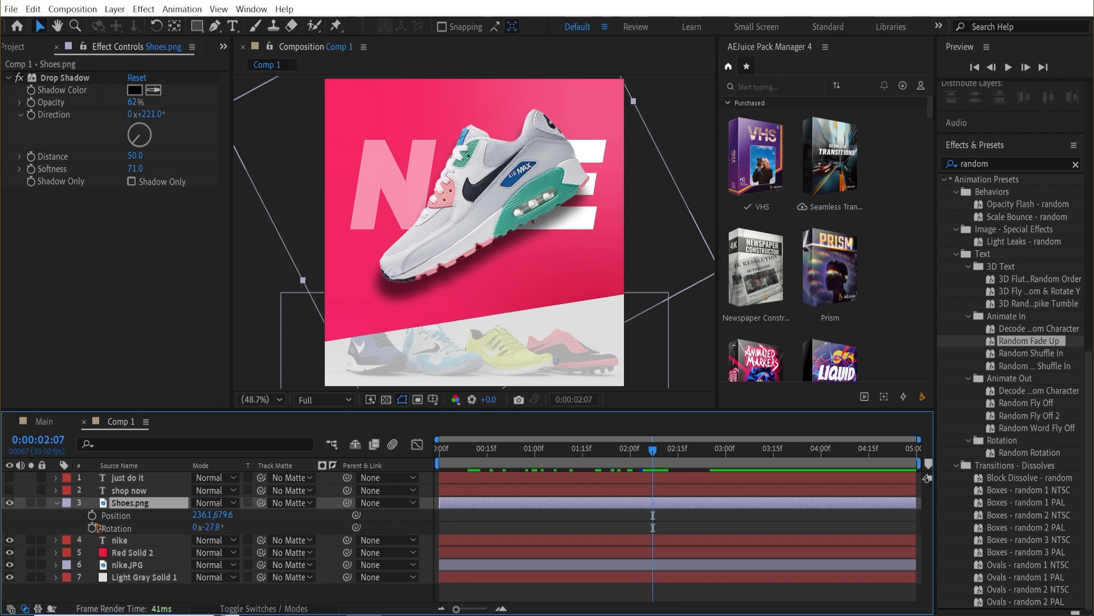
pyautogui.click(92, 515)
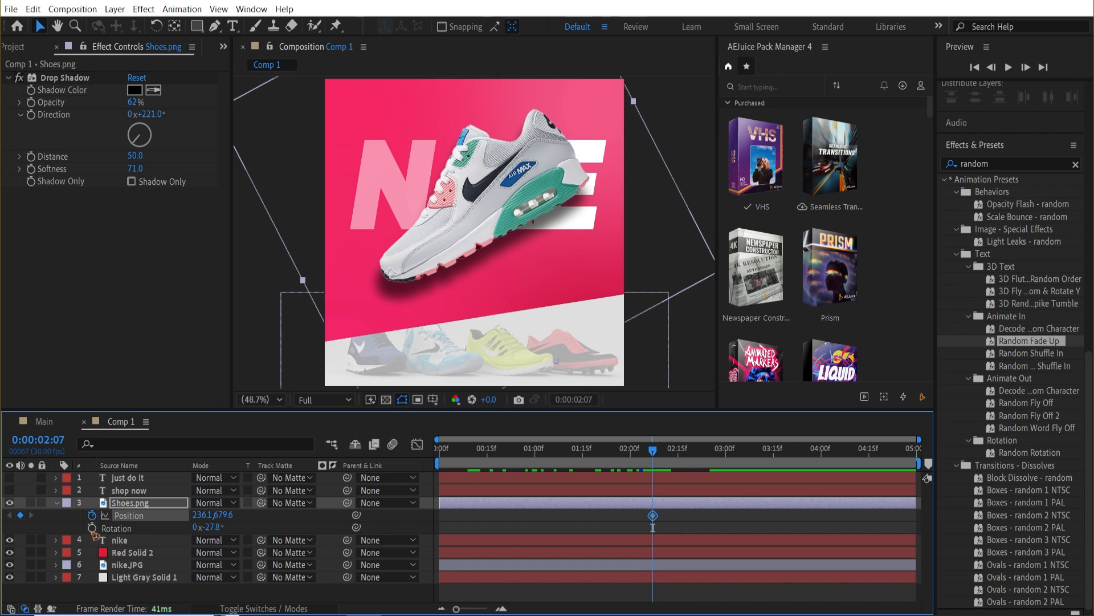
pyautogui.click(92, 527)
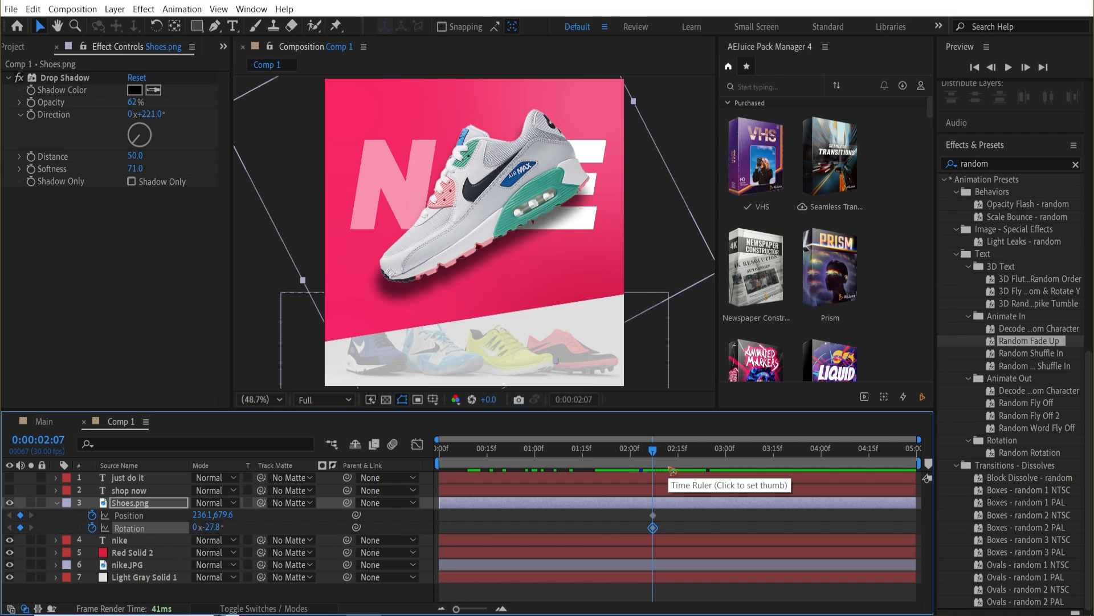
# Move the shoe's Position and Rotation keyframes to 0:00:03:07.
pyautogui.hotkey('shift', 'pagedown')
pyautogui.hotkey('shift', 'pagedown')
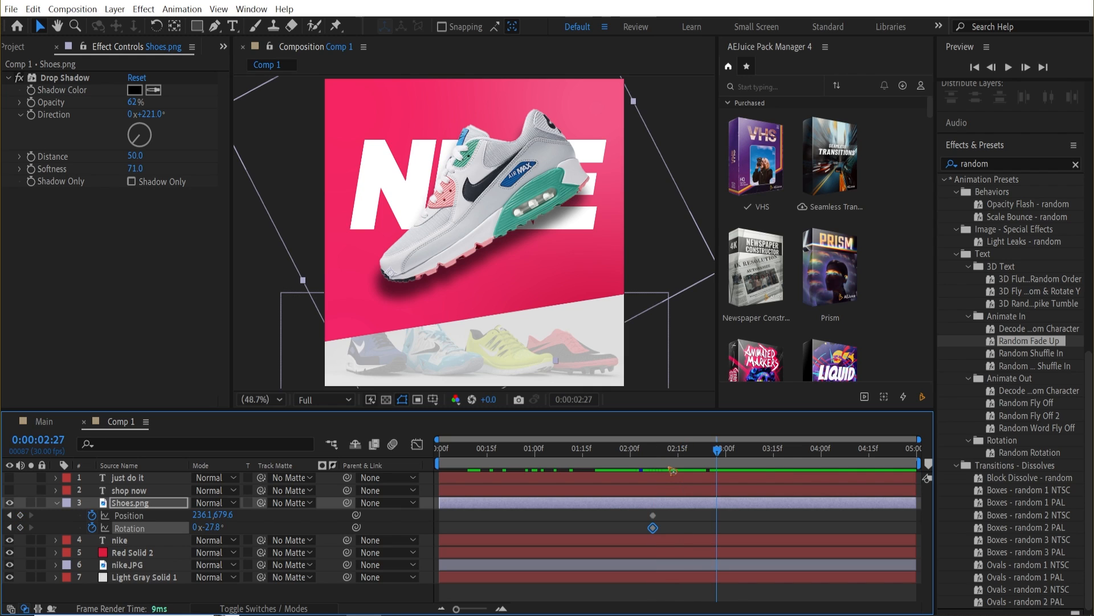
pyautogui.hotkey('shift', 'pagedown')
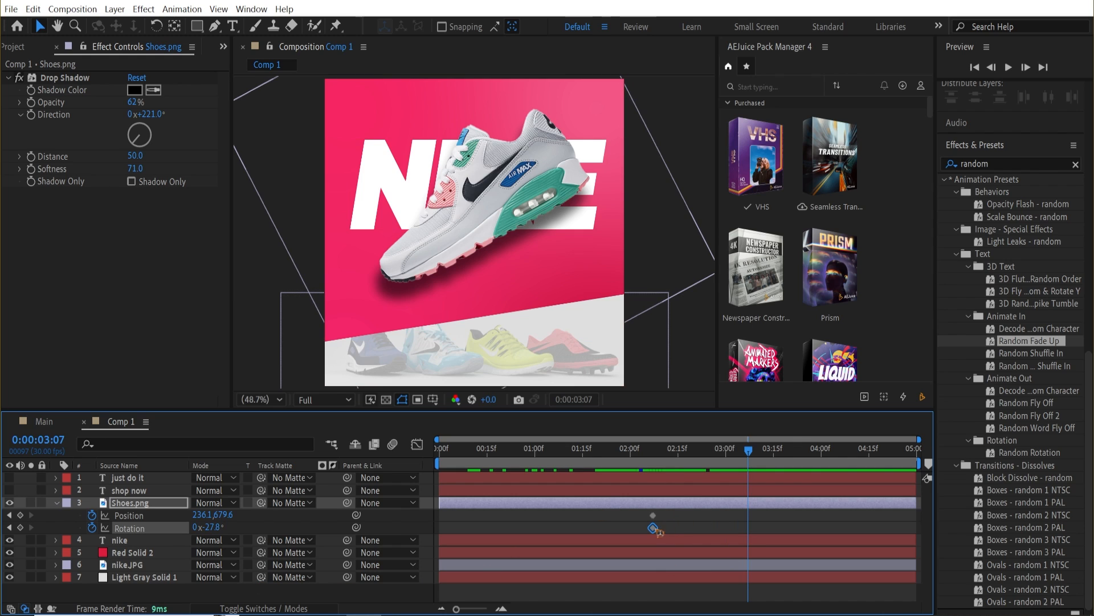
pyautogui.moveTo(645, 513); pyautogui.dragTo(751, 531)
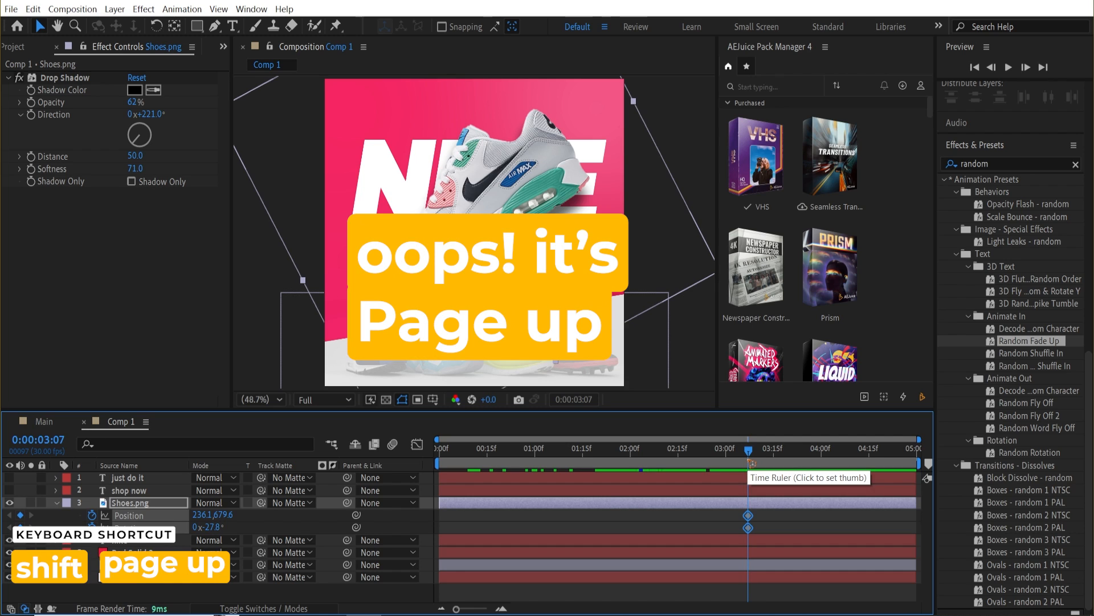
# At 0:00:02:07, set the shoe's Position to 236.1,1184.6 and Rotation to 0x+9.2° so it starts below the frame.
pyautogui.hotkey('shift', 'pageup')
pyautogui.hotkey('shift', 'pageup')
pyautogui.hotkey('shift', 'pageup')
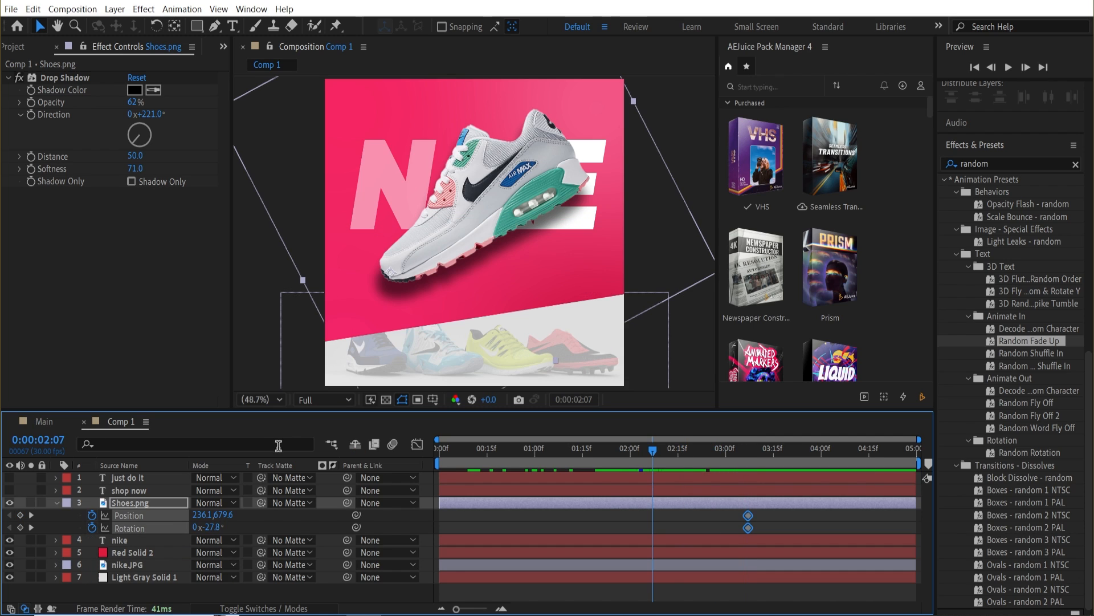
pyautogui.moveTo(224, 515); pyautogui.dragTo(650, 515)
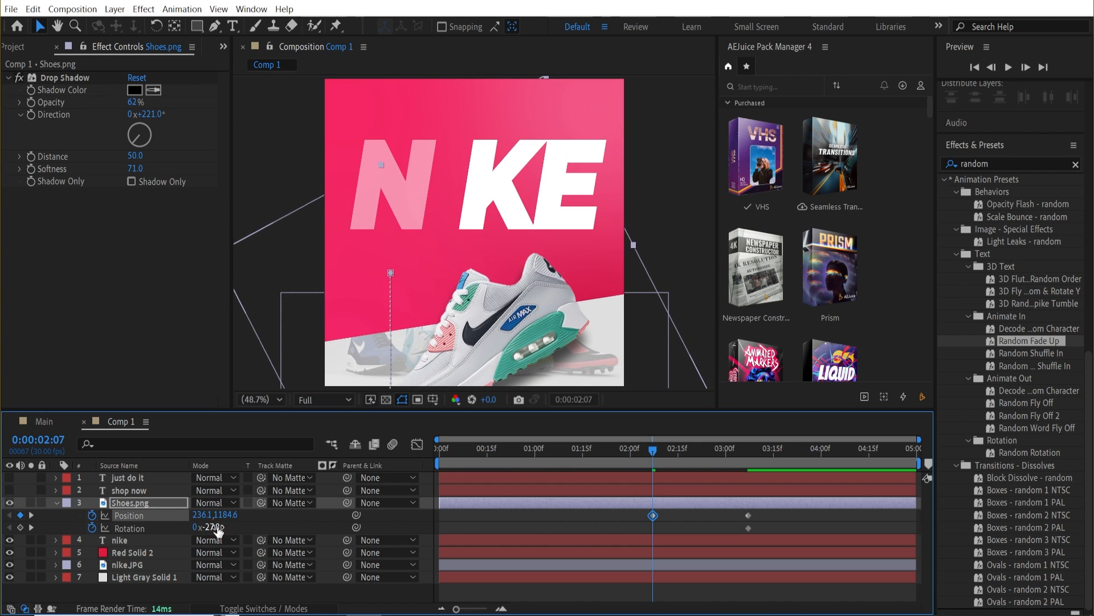
pyautogui.moveTo(219, 530); pyautogui.dragTo(610, 548)
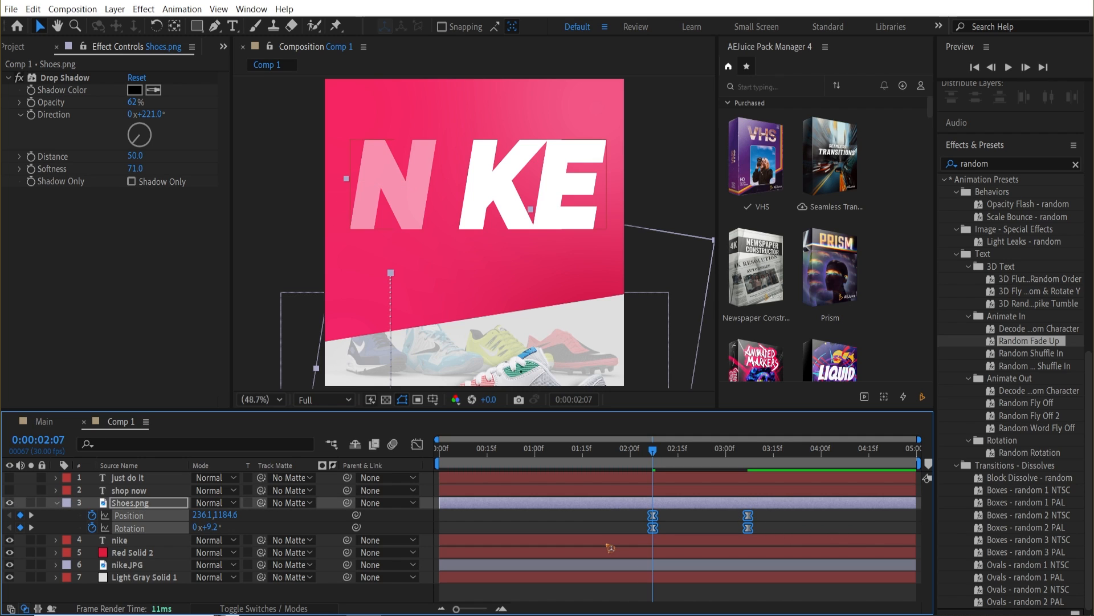
# Shape the shoe's position speed curve in the Graph Editor, then preview the animation.
pyautogui.click(418, 444)
pyautogui.moveTo(818, 541); pyautogui.dragTo(629, 573)
pyautogui.moveTo(732, 566); pyautogui.dragTo(678, 565)
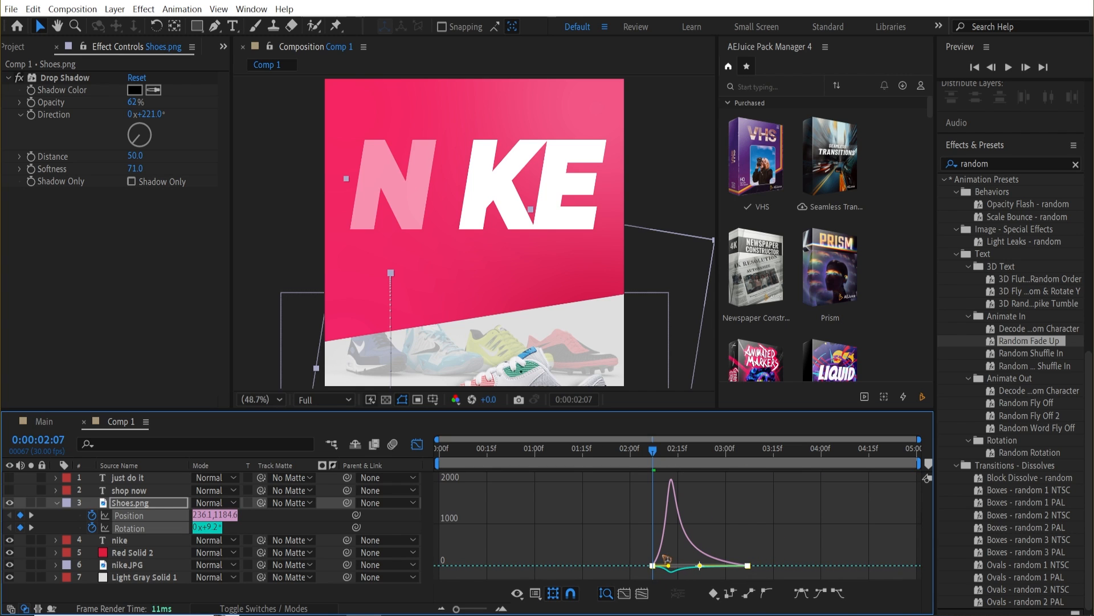
pyautogui.click(417, 444)
pyautogui.press('space')
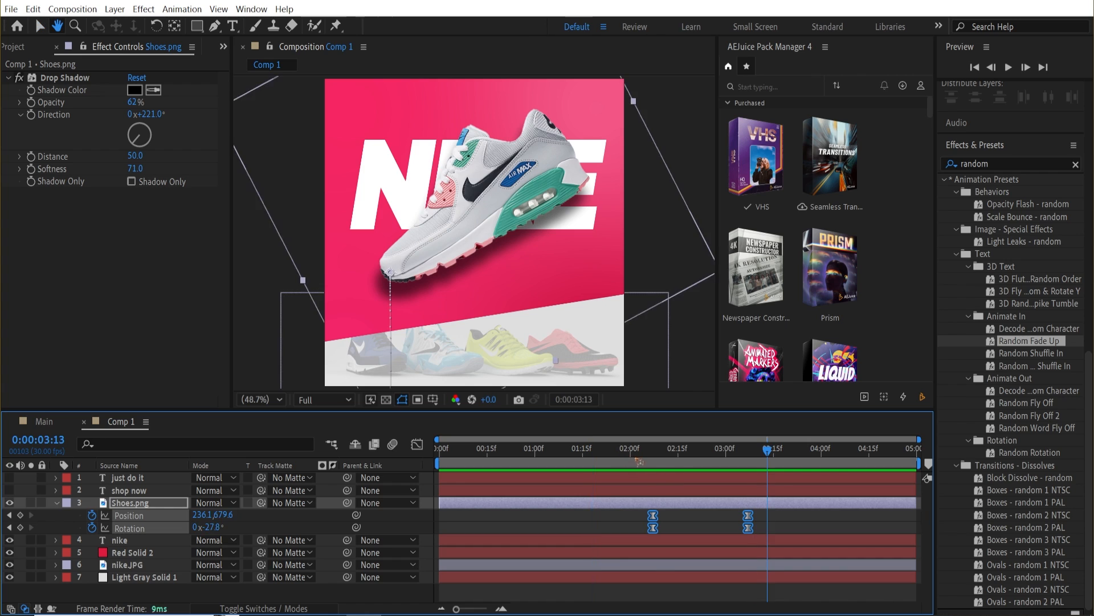
pyautogui.press('space')
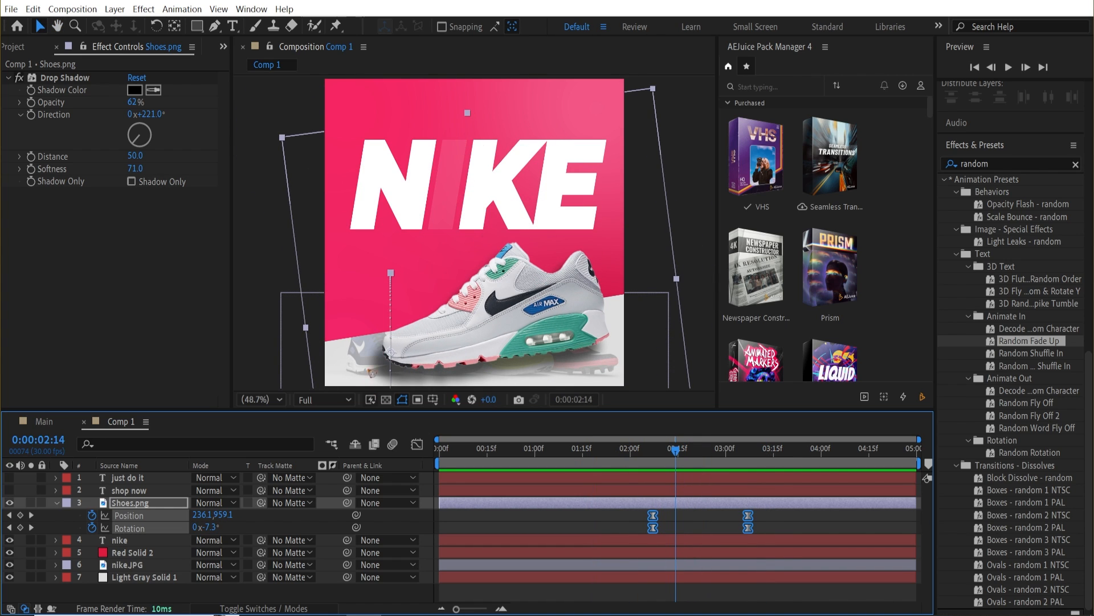
# Collapse the shoe layer's properties and duplicate the Red Solid 2 background layer.
pyautogui.click(57, 503)
pyautogui.click(139, 528)
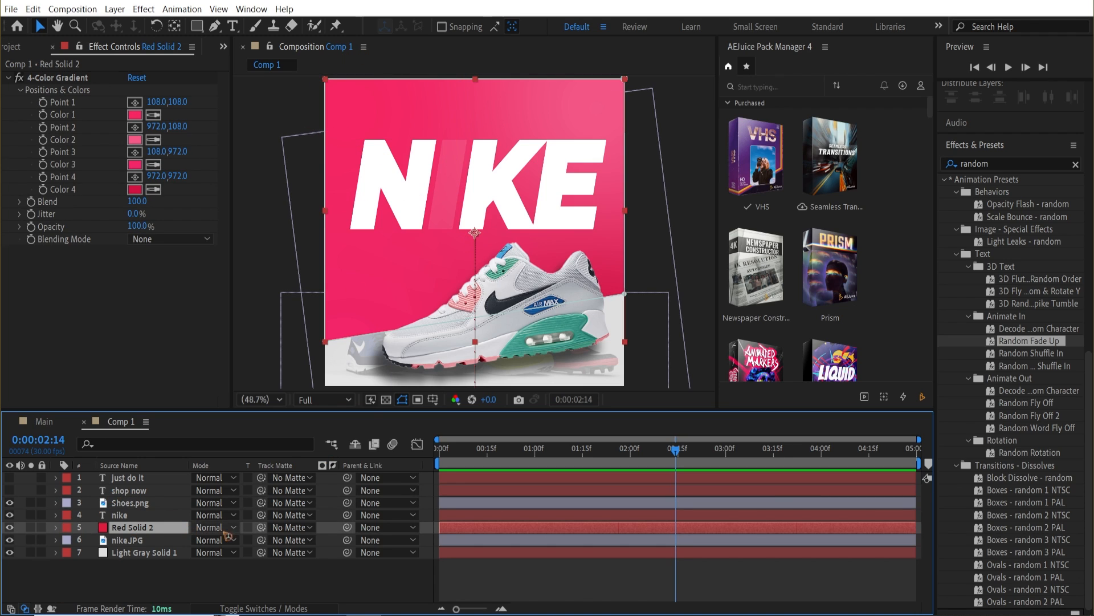
pyautogui.hotkey('ctrl', 'd')
# Move the Red Solid 2 copy directly above Shoes.png and set it as the shoe's track matte.
pyautogui.moveTo(157, 531); pyautogui.dragTo(169, 500)
pyautogui.click(131, 515)
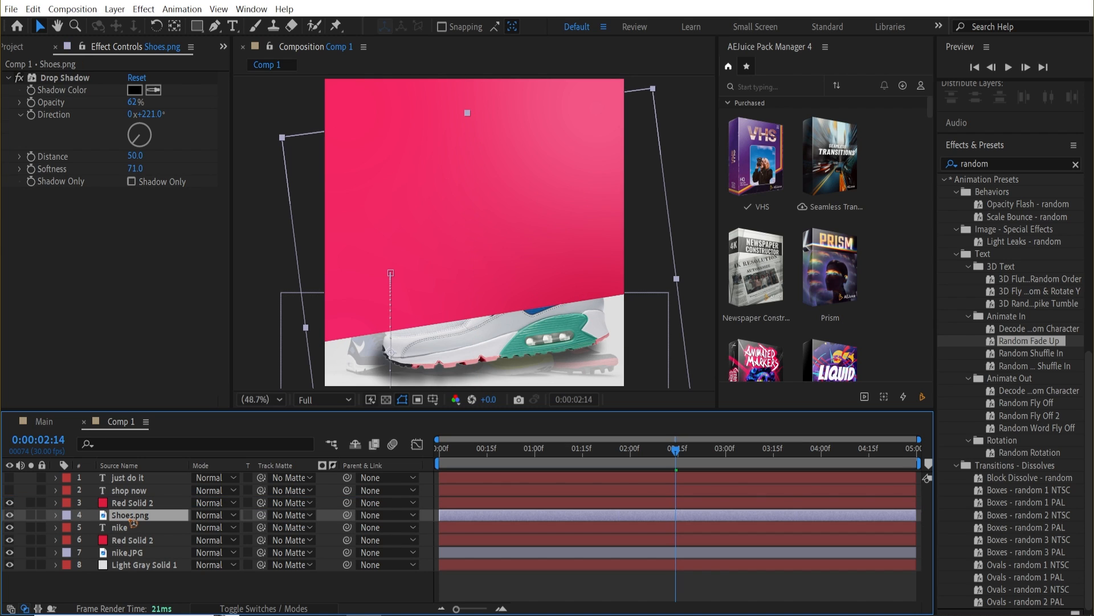
pyautogui.moveTo(260, 515); pyautogui.dragTo(140, 508)
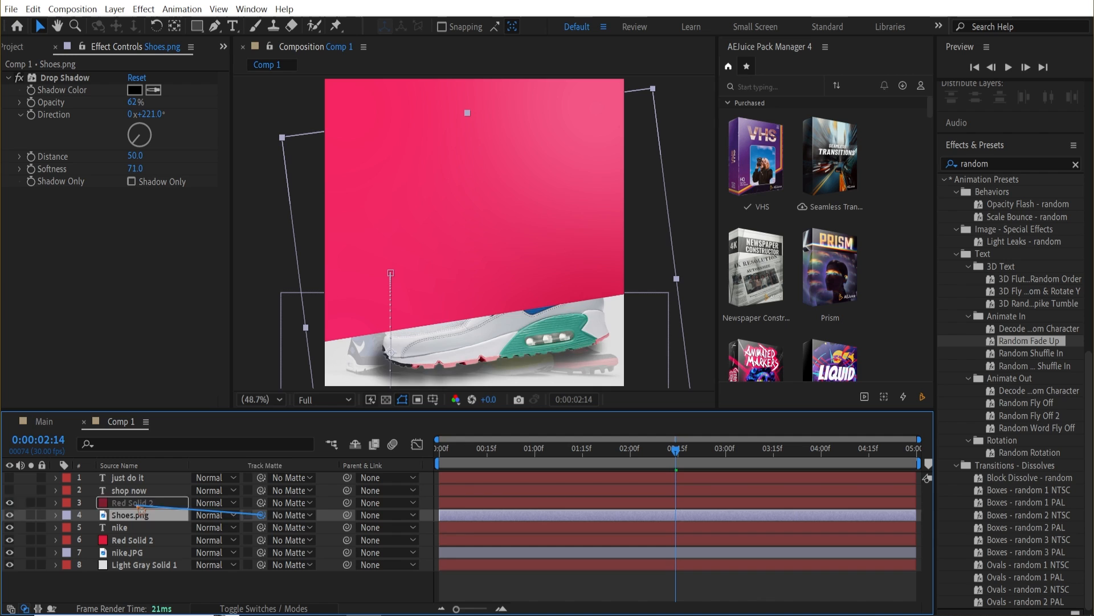
# Make the shop now and just do it text layers visible.
pyautogui.moveTo(631, 451); pyautogui.dragTo(728, 500)
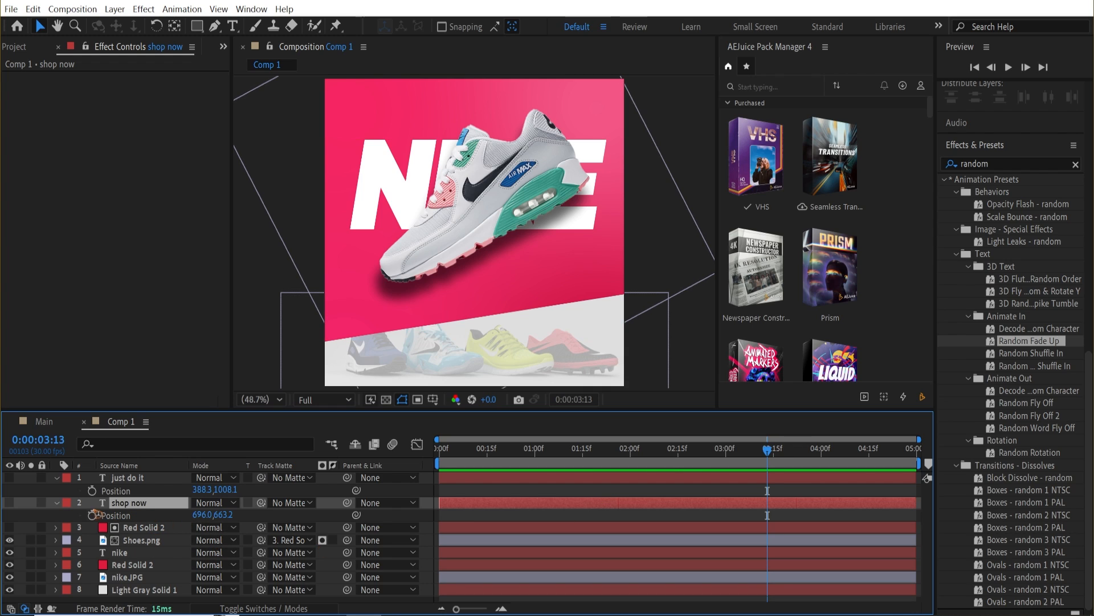
pyautogui.click(9, 502)
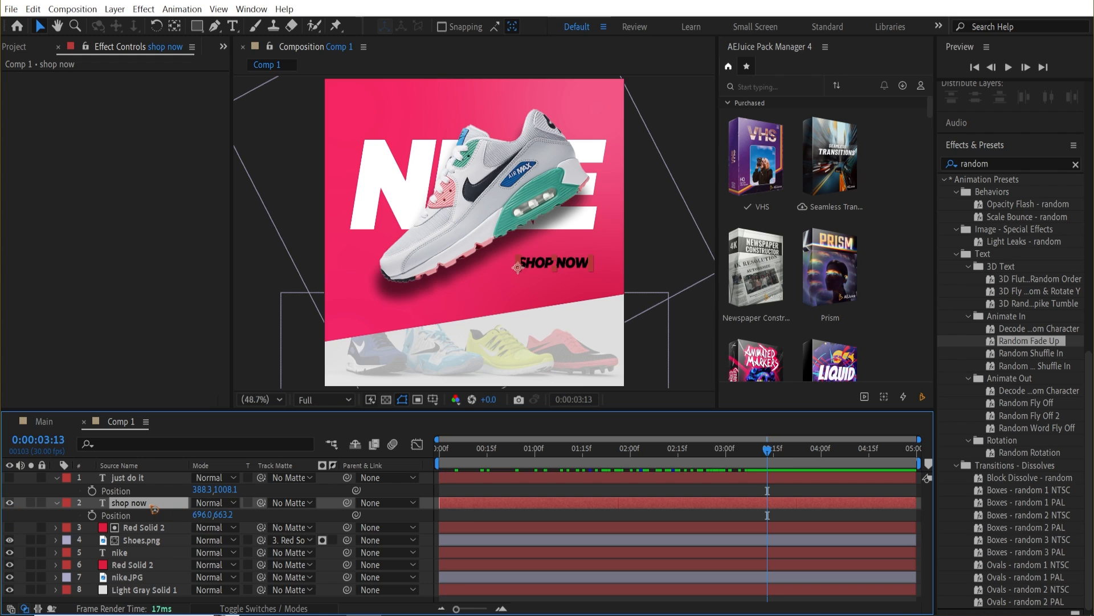
pyautogui.click(10, 478)
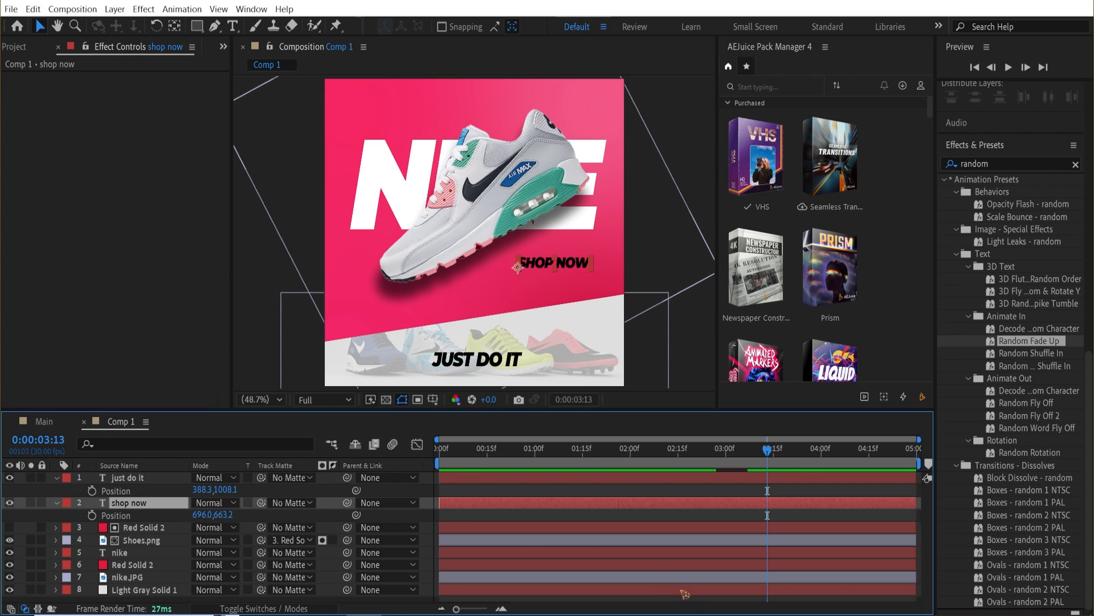
# Add a Position keyframe to the shop now text layer at 0:00:03:04.
pyautogui.click(644, 449)
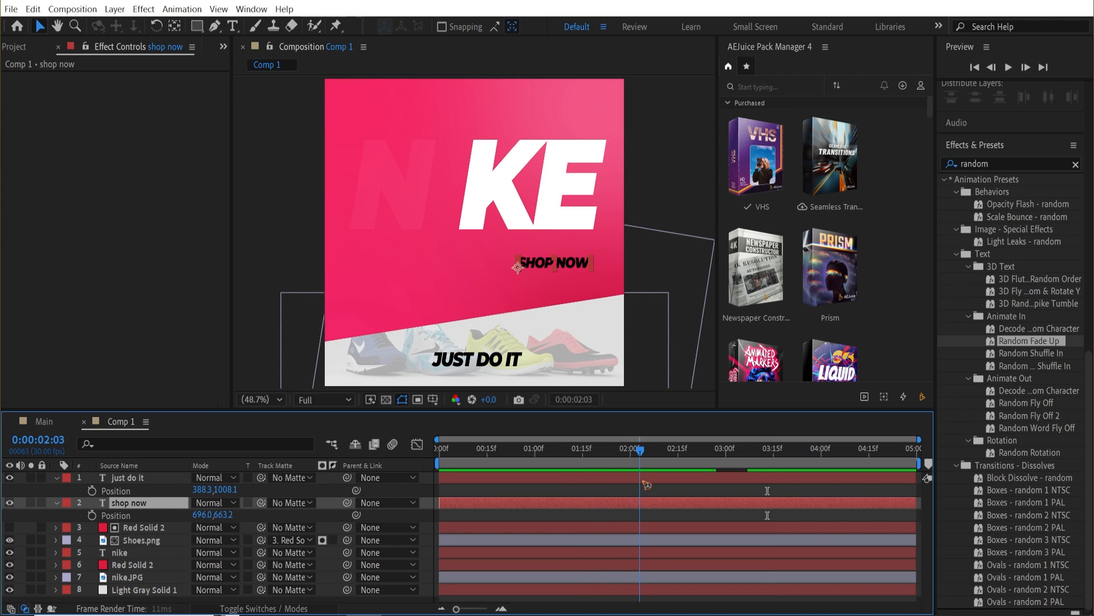
pyautogui.moveTo(647, 485); pyautogui.dragTo(709, 491)
pyautogui.press('pageup')
pyautogui.press('pageup')
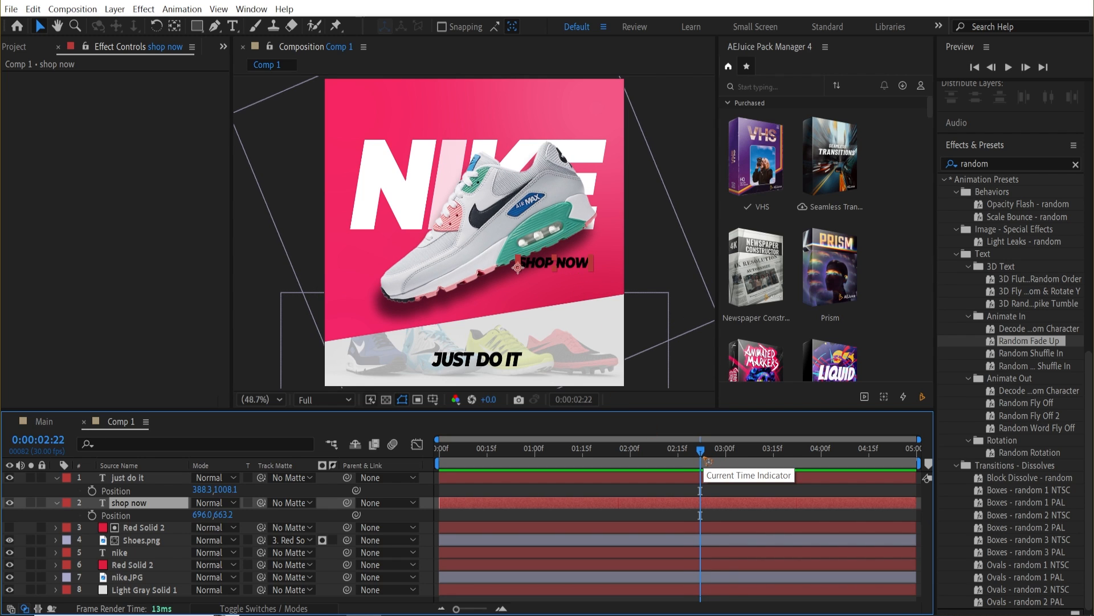
pyautogui.moveTo(704, 458); pyautogui.dragTo(742, 459)
pyautogui.press('p')
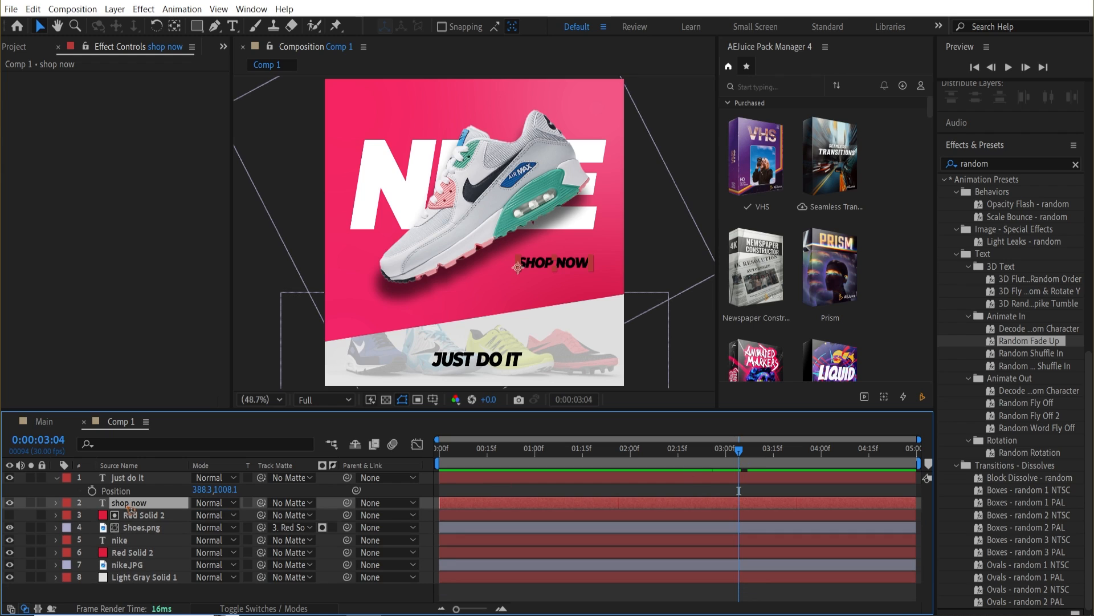
pyautogui.press('p')
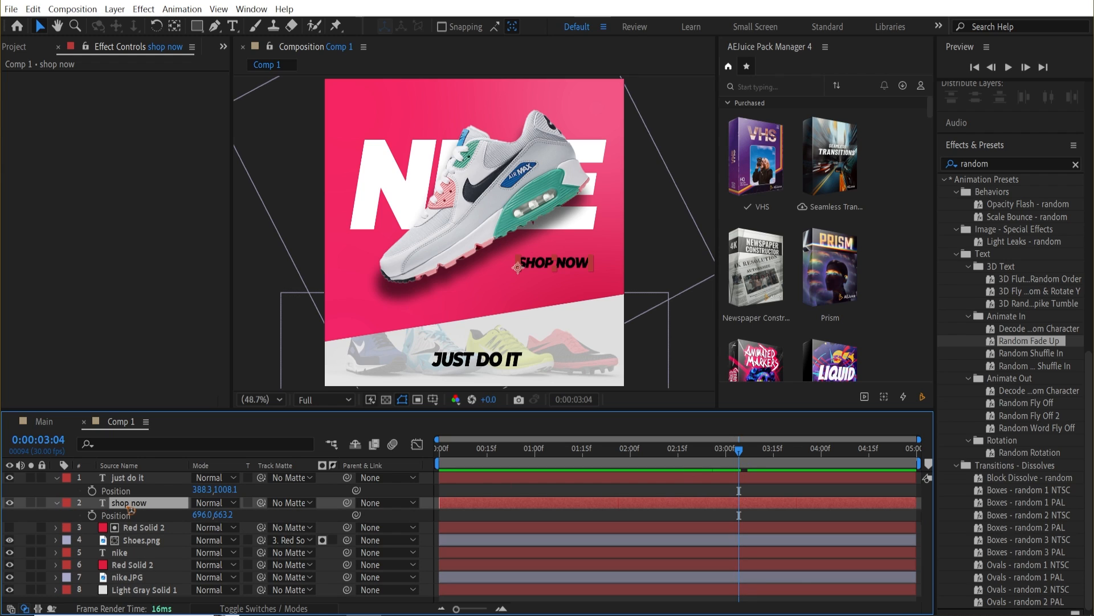
pyautogui.click(92, 515)
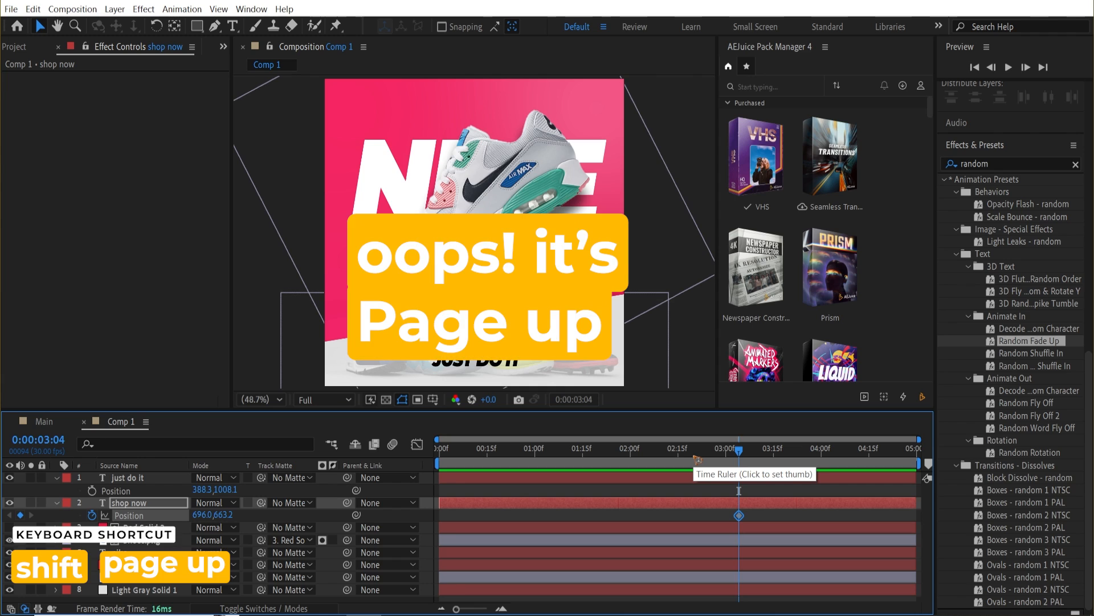
# At 0:00:02:14, set the shop now Position to 696.0,882.2 and preview the animation.
pyautogui.hotkey('shift', 'pageup')
pyautogui.hotkey('shift', 'pageup')
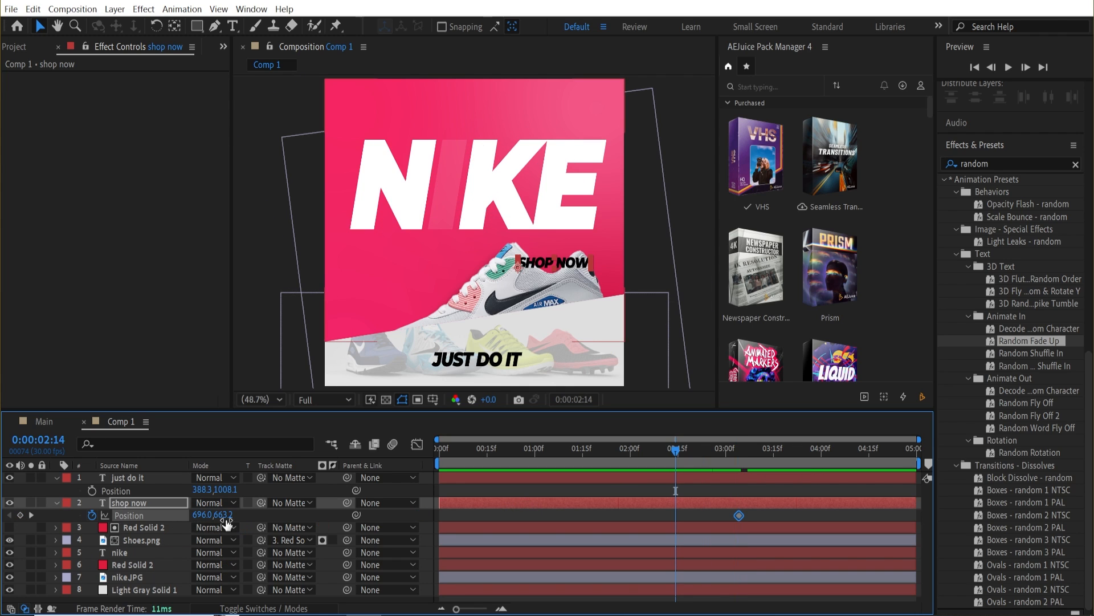
pyautogui.moveTo(226, 515); pyautogui.dragTo(382, 515)
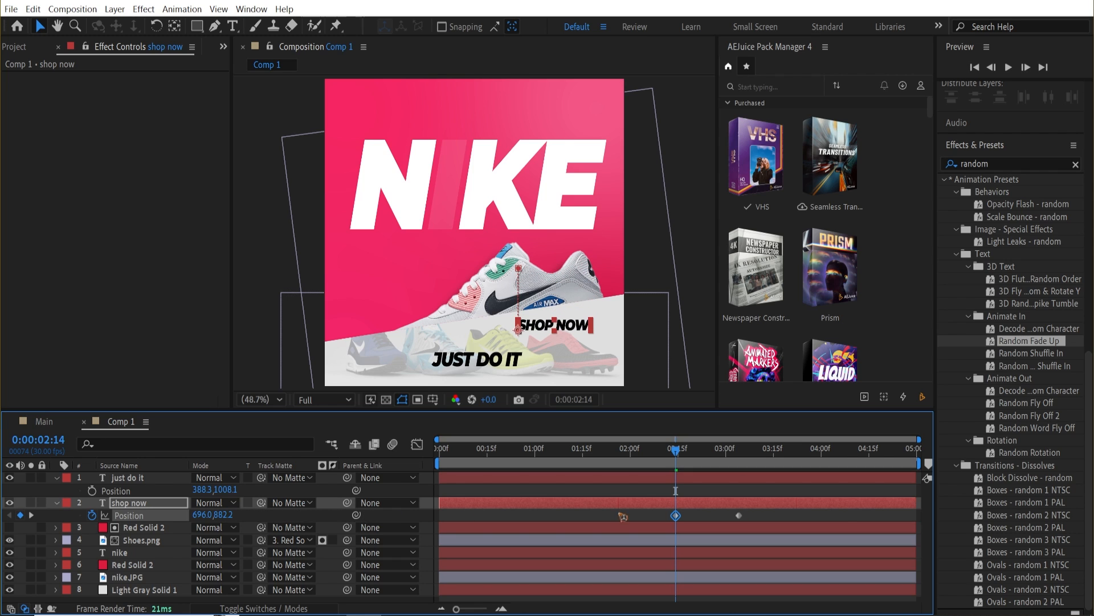
pyautogui.press('space')
pyautogui.press('space')
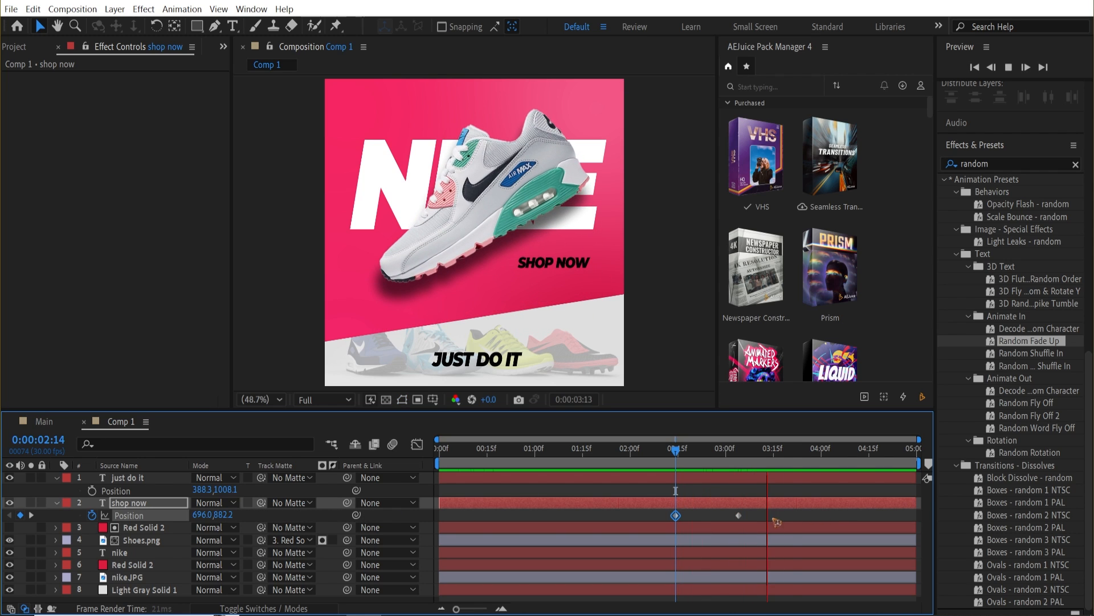
pyautogui.press('space')
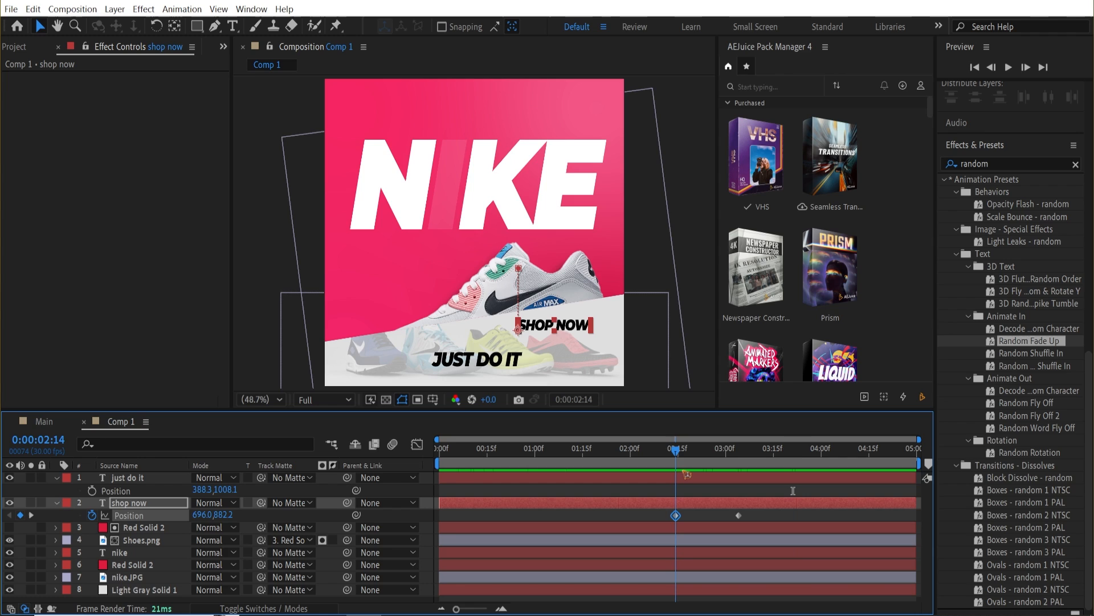
# Keyframe the just do it text's Position and set it to 388.3,782.1 at 0:00:02:14.
pyautogui.click(480, 366)
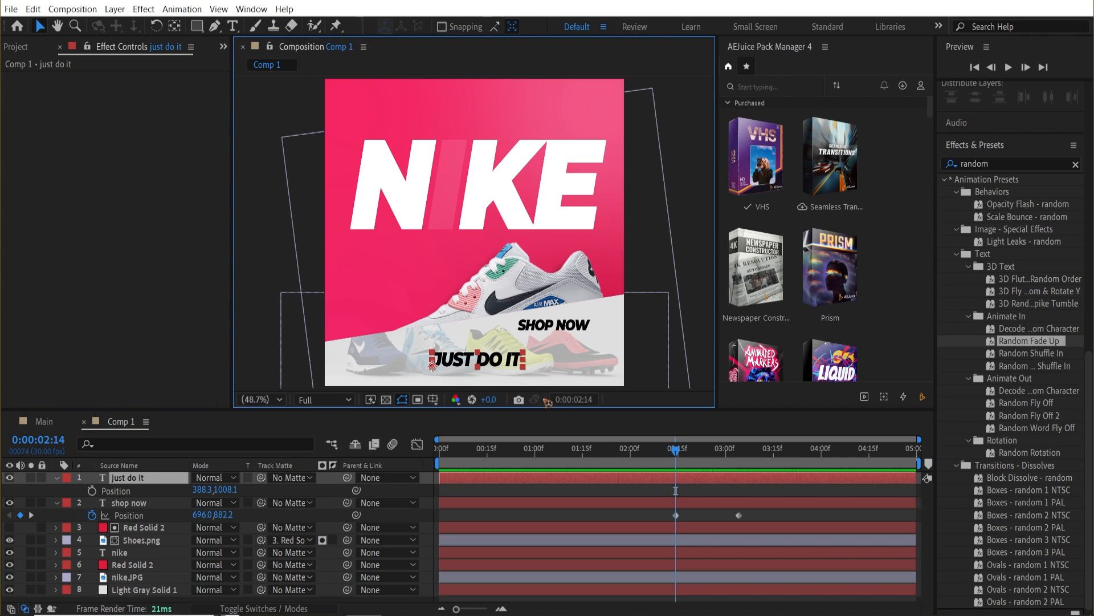
pyautogui.press('p')
pyautogui.click(126, 493)
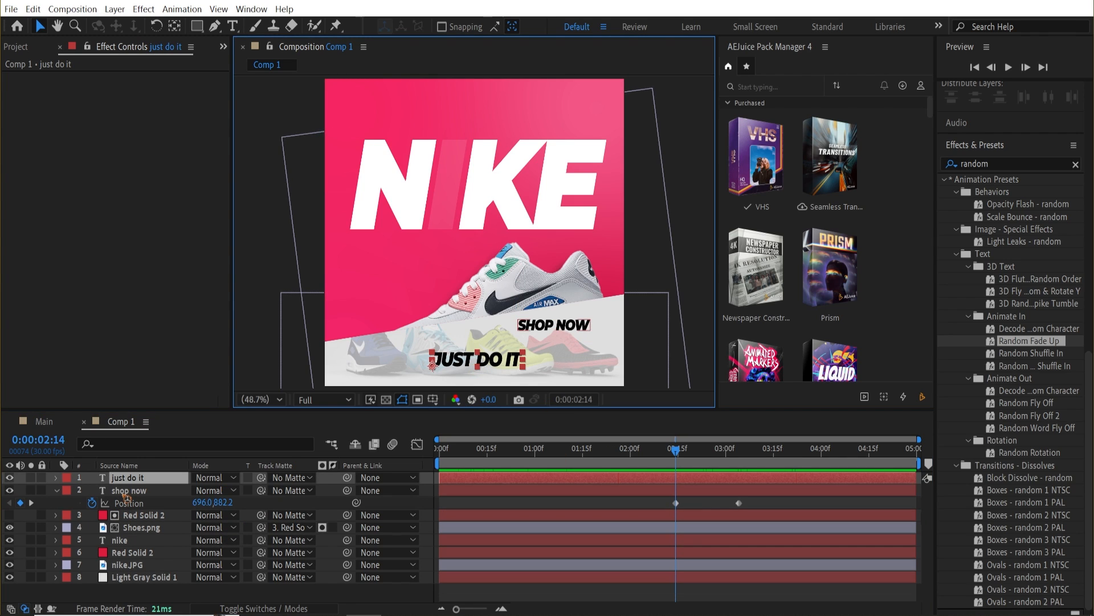
pyautogui.press('p')
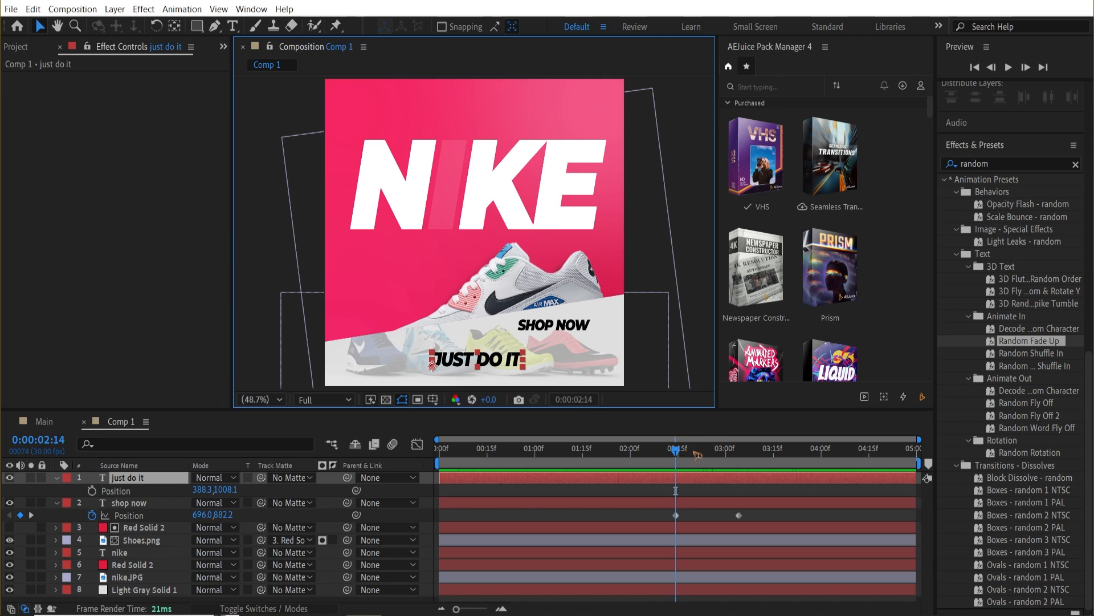
pyautogui.moveTo(697, 454); pyautogui.dragTo(677, 472)
pyautogui.click(92, 490)
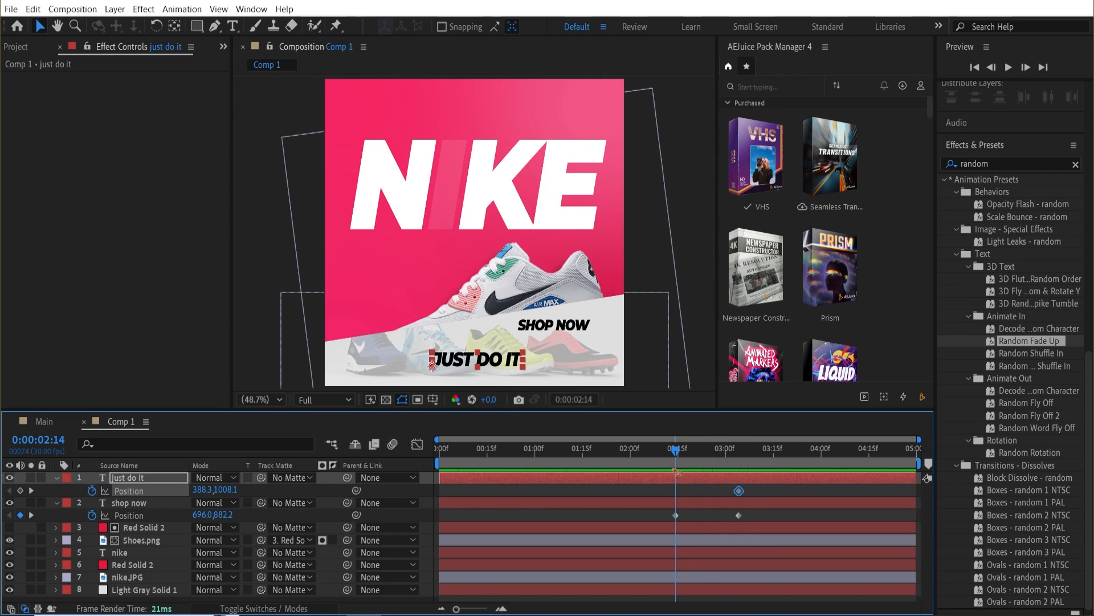
pyautogui.click(675, 515)
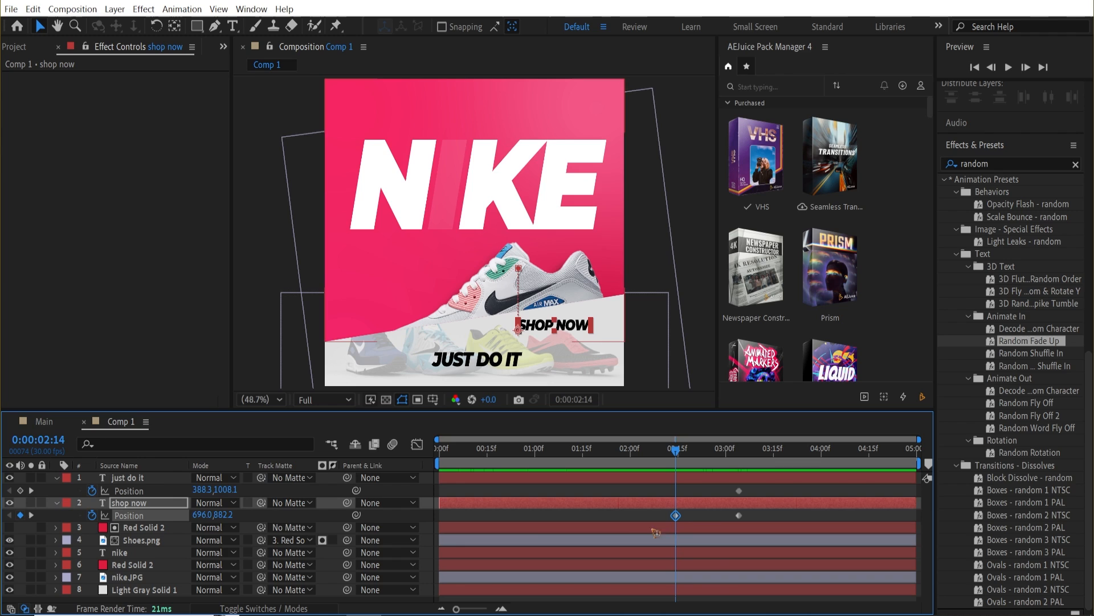
pyautogui.click(136, 479)
pyautogui.moveTo(230, 489); pyautogui.dragTo(80, 483)
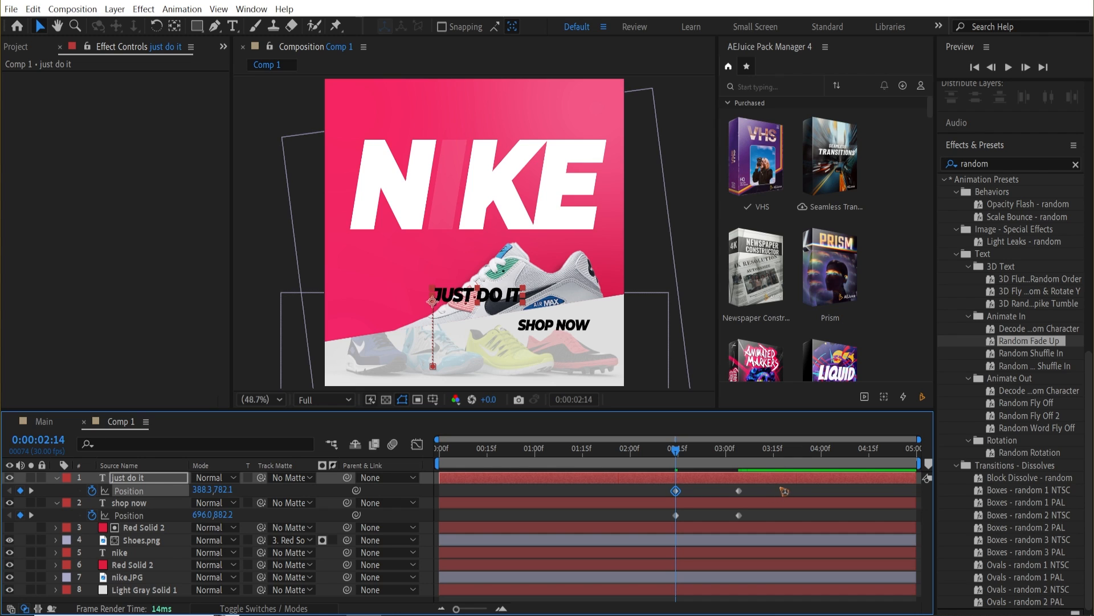
# Steepen the speed curves of both text layers' Position keyframes in the Graph Editor for a sharper ease.
pyautogui.moveTo(784, 490); pyautogui.dragTo(661, 528)
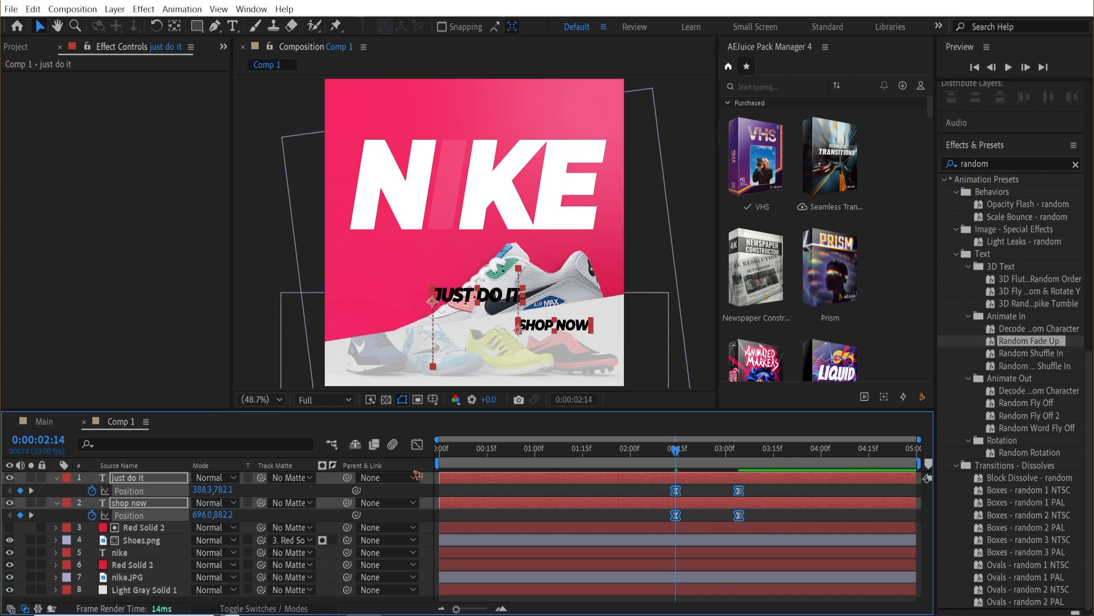
pyautogui.click(418, 445)
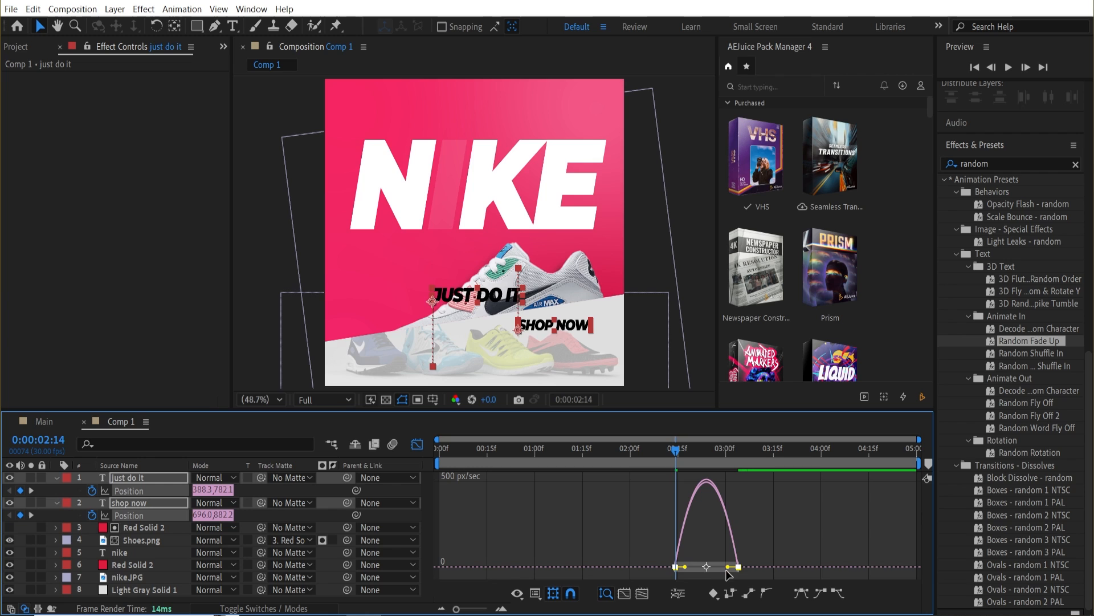
pyautogui.moveTo(729, 567); pyautogui.dragTo(693, 567)
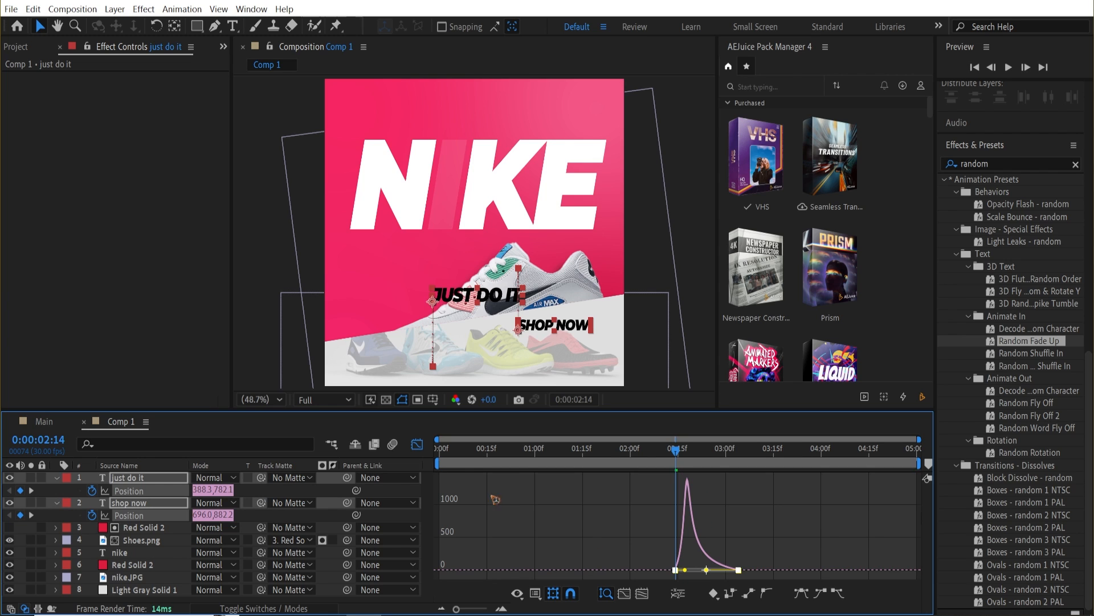
pyautogui.click(417, 445)
# Preview the text animation.
pyautogui.press('space')
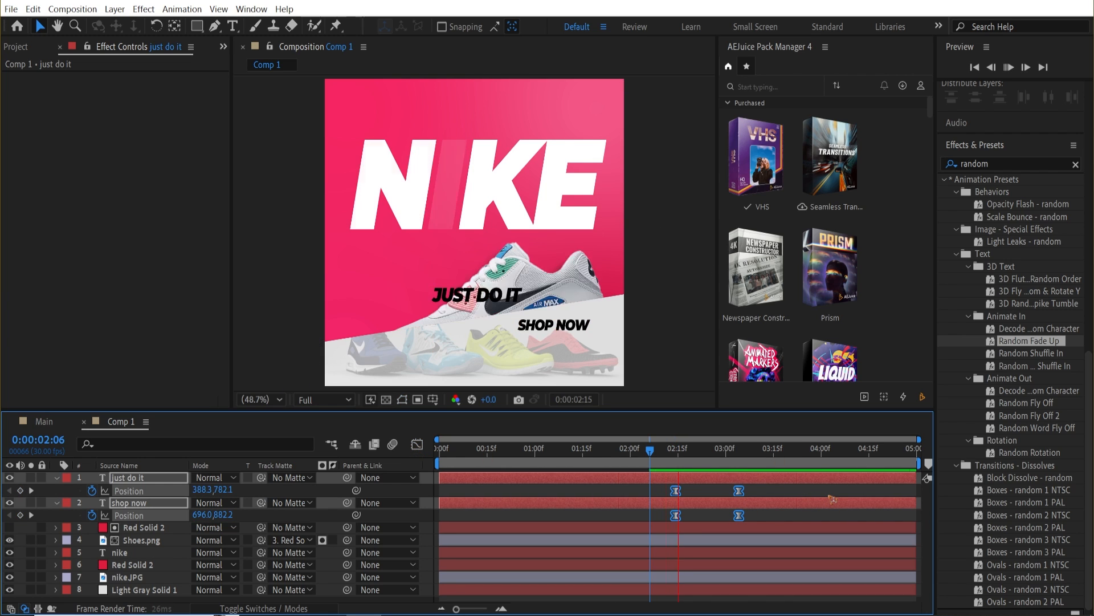
pyautogui.press('space')
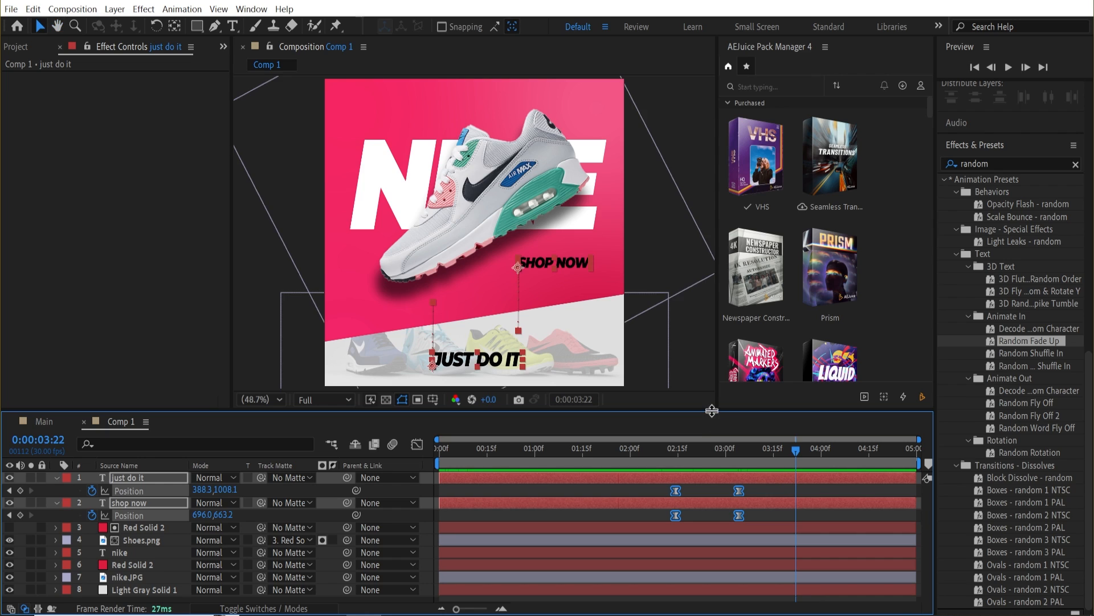
pyautogui.moveTo(711, 411); pyautogui.dragTo(711, 408)
# Shift the ending Position keyframes of both text layers later, to about 0:00:03:15, and preview again.
pyautogui.click(768, 492)
pyautogui.moveTo(767, 491); pyautogui.dragTo(763, 515)
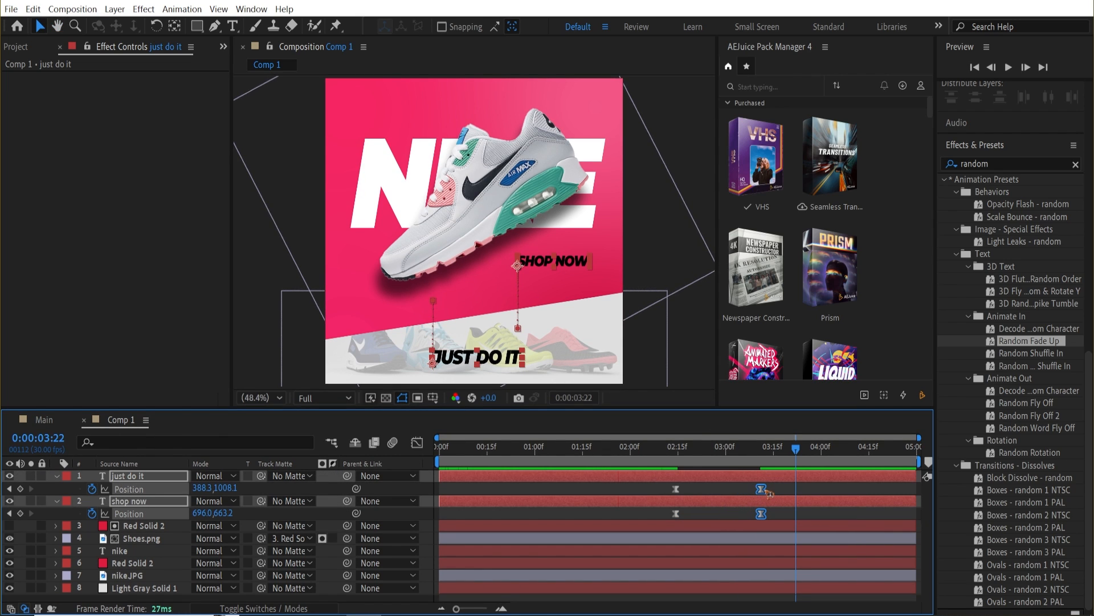
pyautogui.click(761, 489)
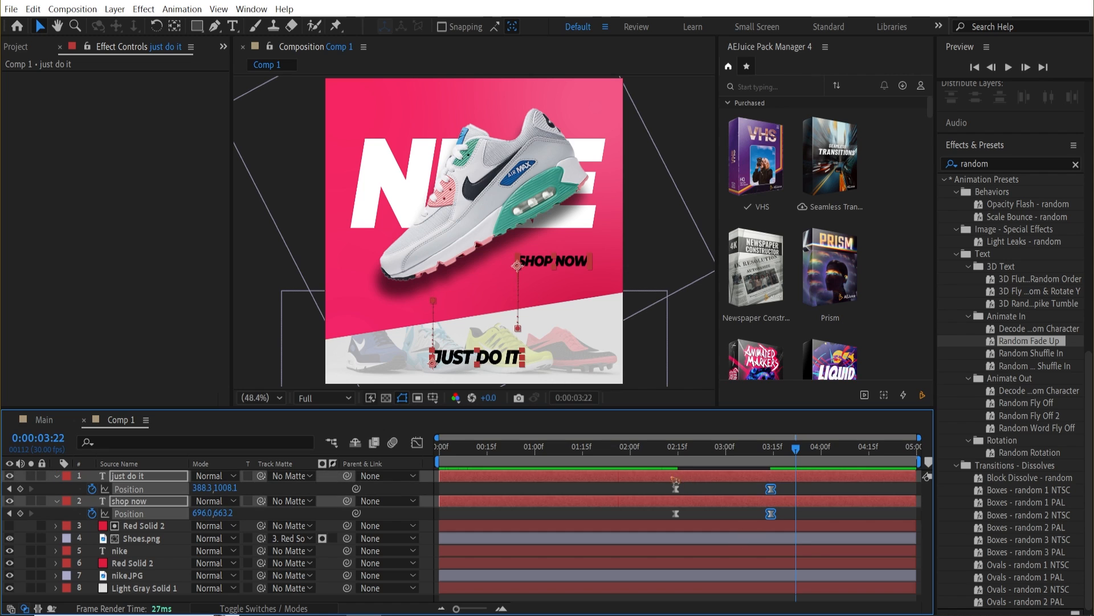
pyautogui.click(630, 447)
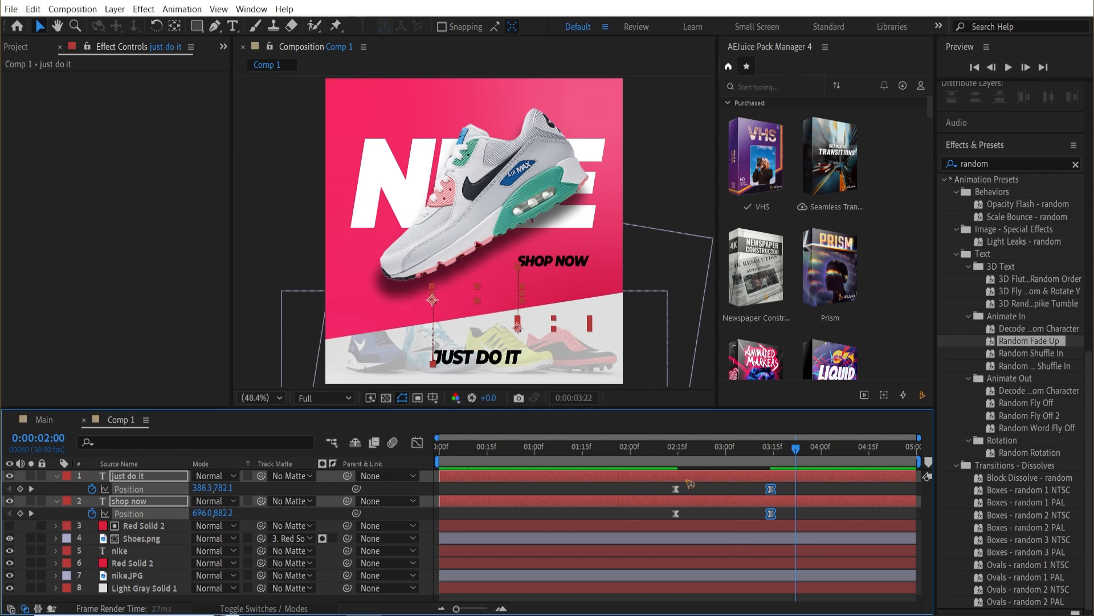
pyautogui.press('space')
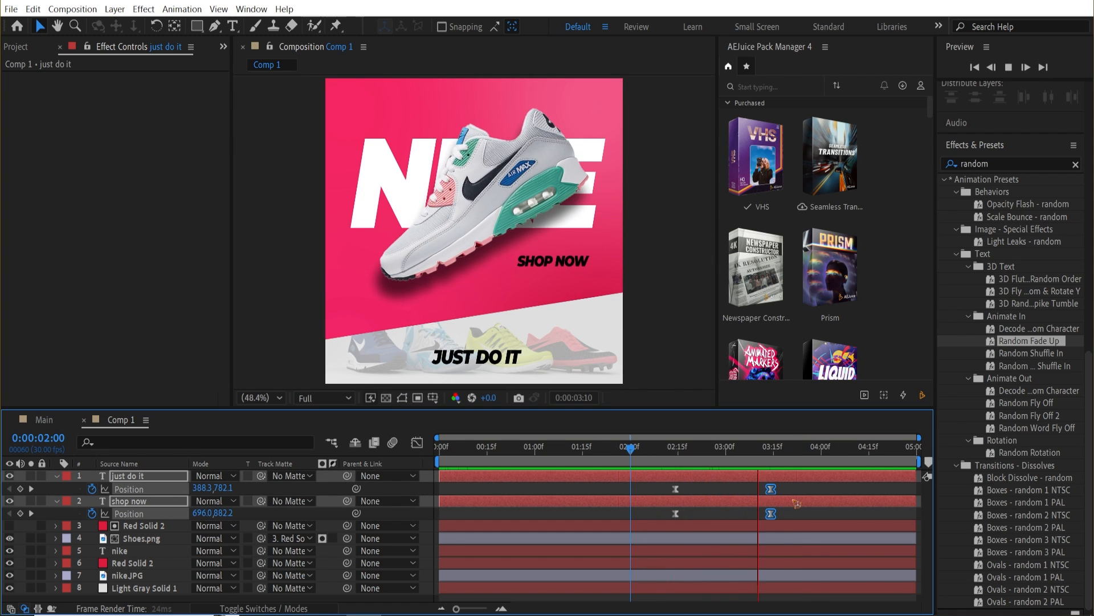
pyautogui.press('space')
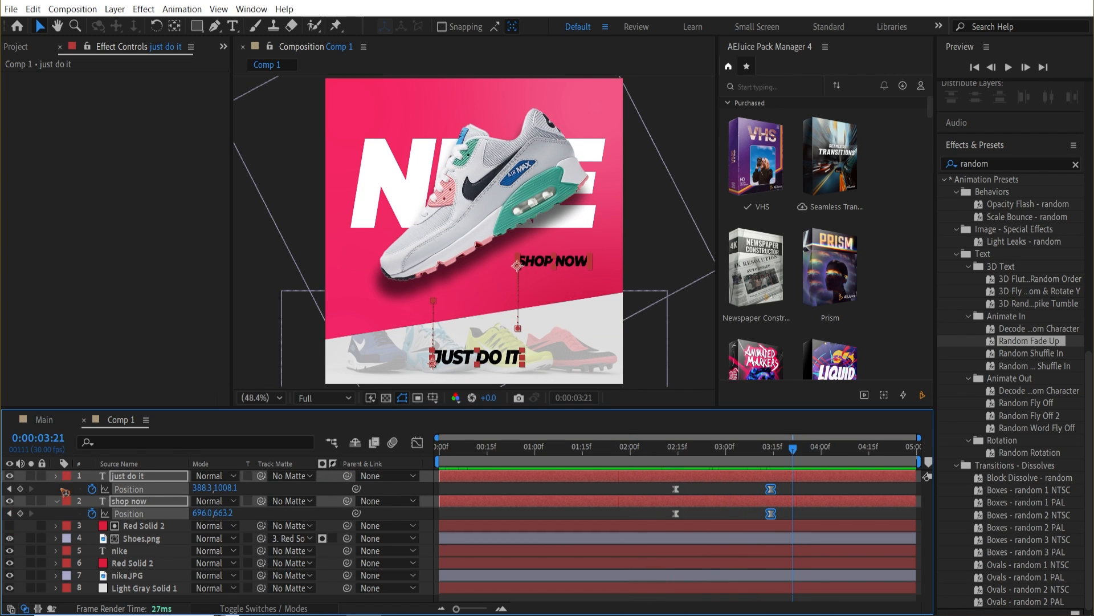
# Move the just do it text layer down below the lower Red Solid 2 layer, just above nike.JPG.
pyautogui.press('u')
pyautogui.click(107, 580)
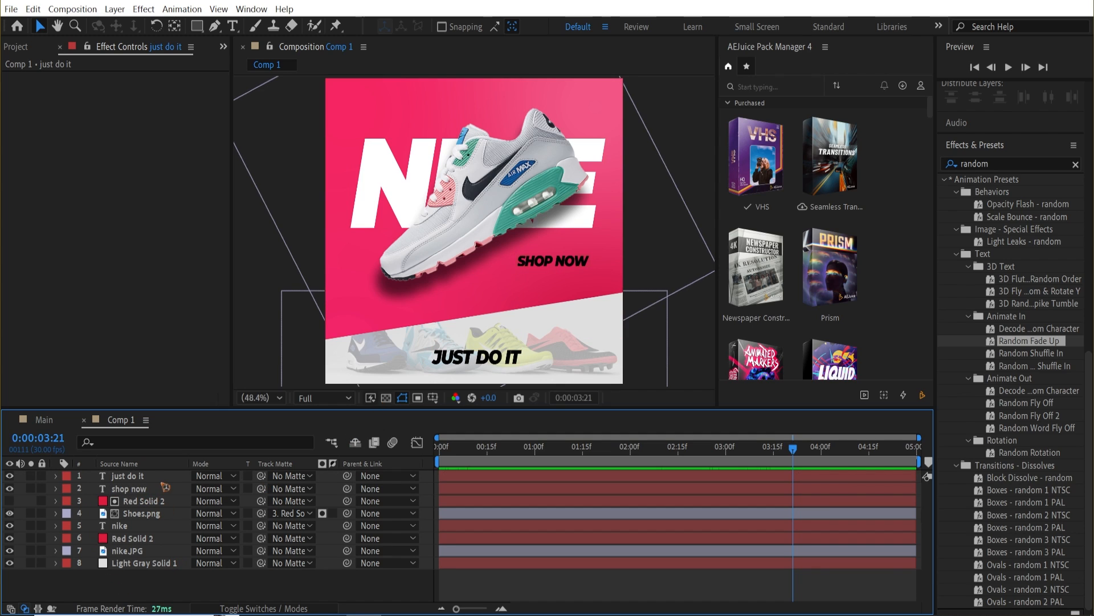
pyautogui.click(140, 479)
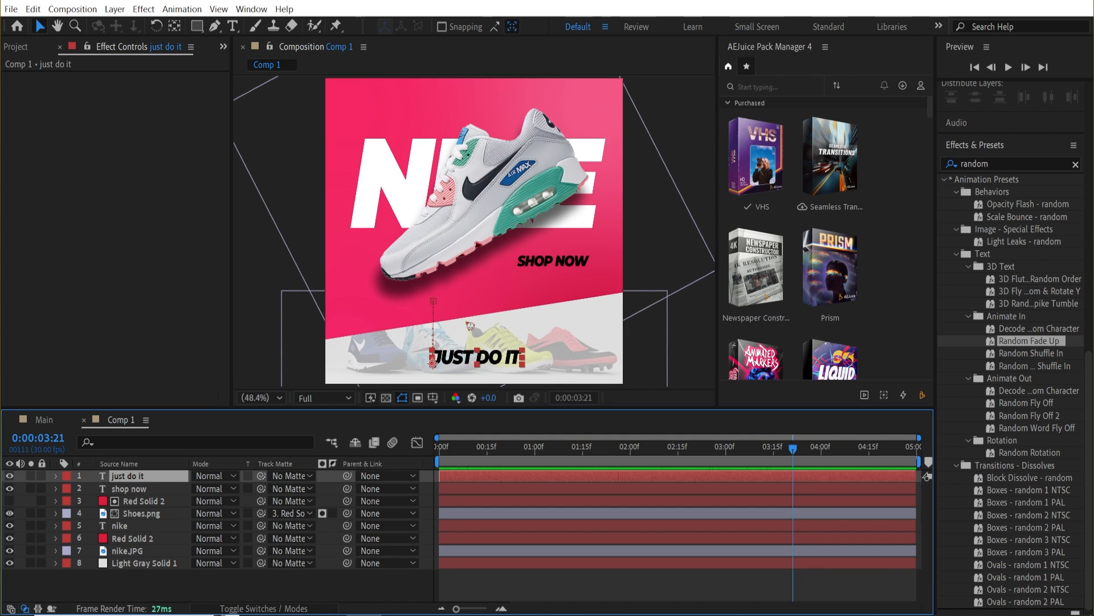
pyautogui.moveTo(164, 481); pyautogui.dragTo(203, 543)
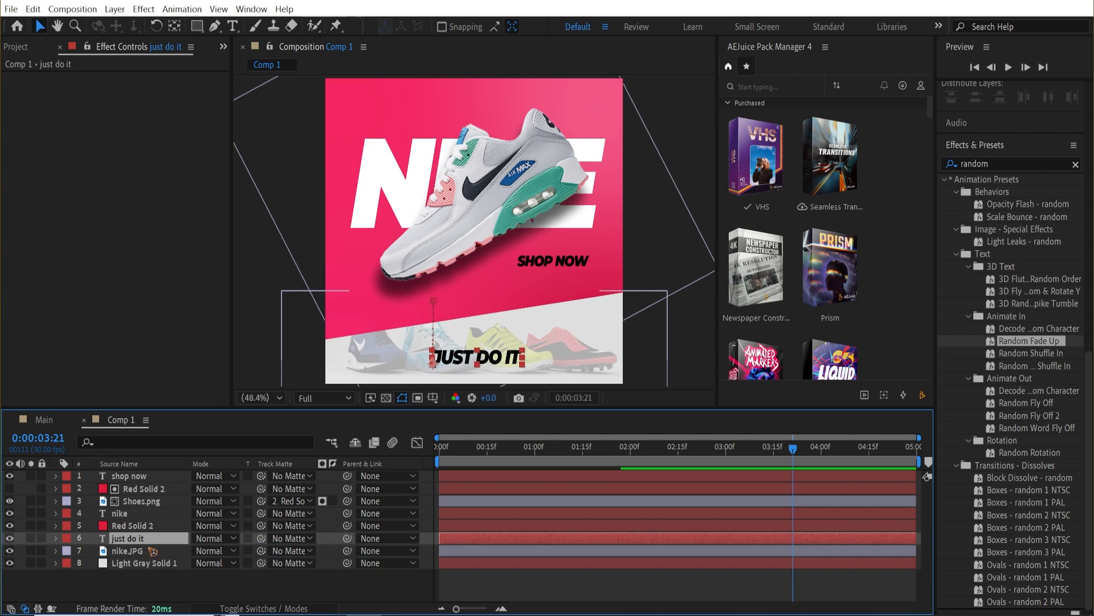
# Duplicate the Red Solid 2 layer, place the copy above shop now and set it as shop now's track matte.
pyautogui.moveTo(703, 446)
pyautogui.mouseDown()
pyautogui.moveTo(667, 447)
pyautogui.moveTo(718, 447)
pyautogui.moveTo(692, 456)
pyautogui.moveTo(713, 458)
pyautogui.mouseUp()
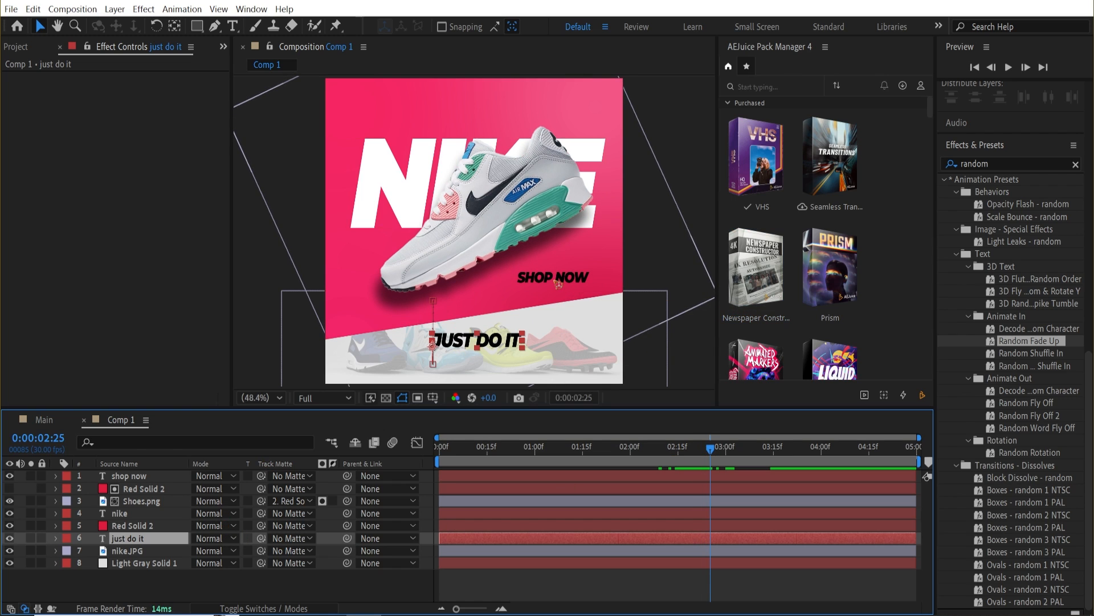
pyautogui.click(149, 490)
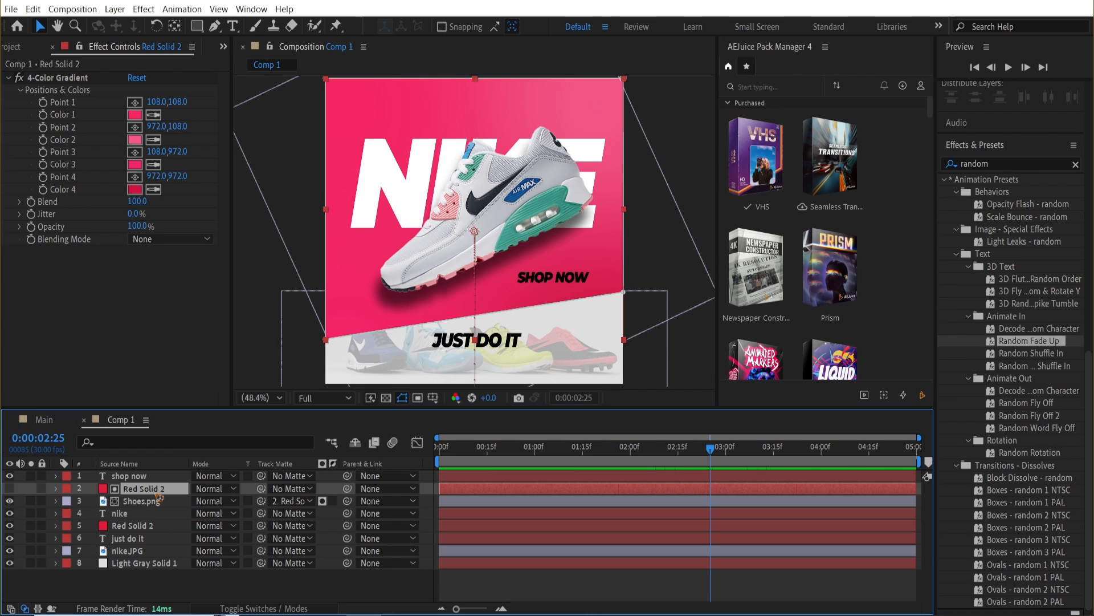
pyautogui.hotkey('ctrl', 'd')
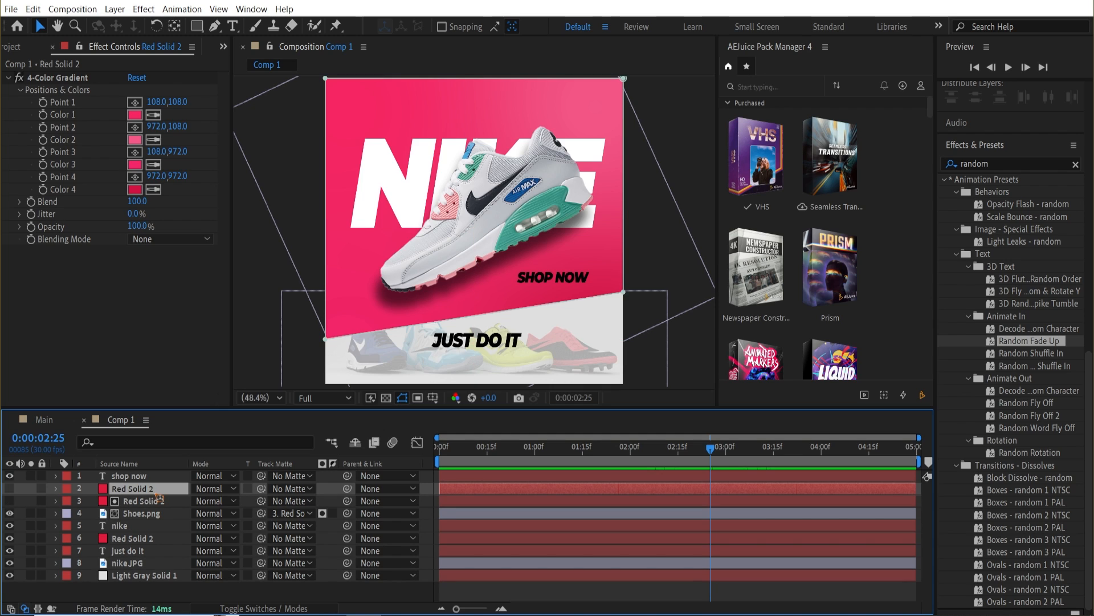
pyautogui.moveTo(158, 498); pyautogui.dragTo(142, 489)
pyautogui.click(129, 491)
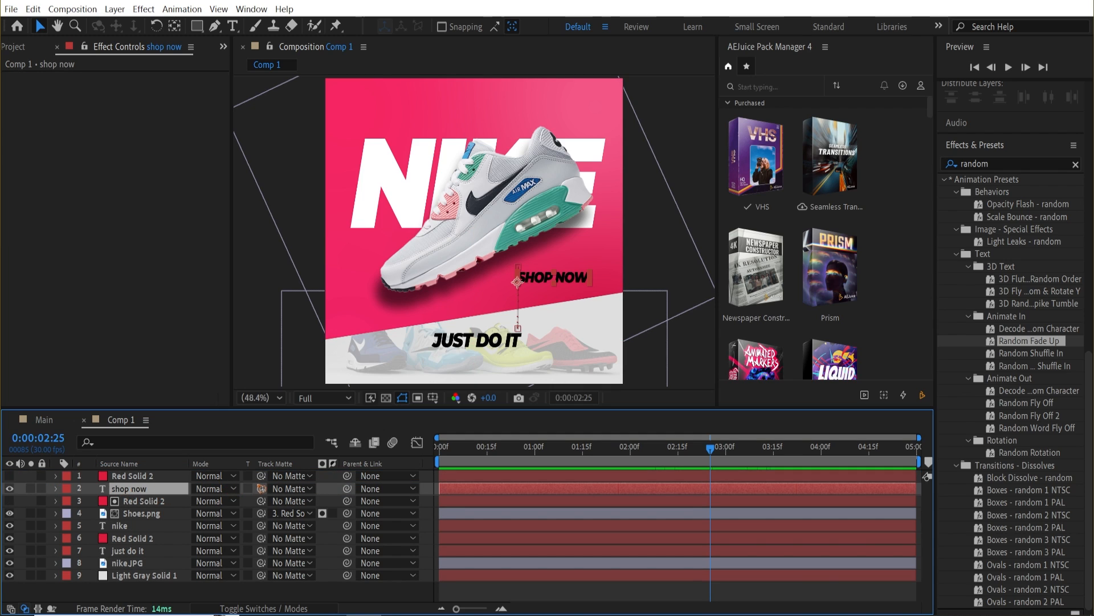
pyautogui.moveTo(264, 491); pyautogui.dragTo(125, 477)
pyautogui.click(682, 480)
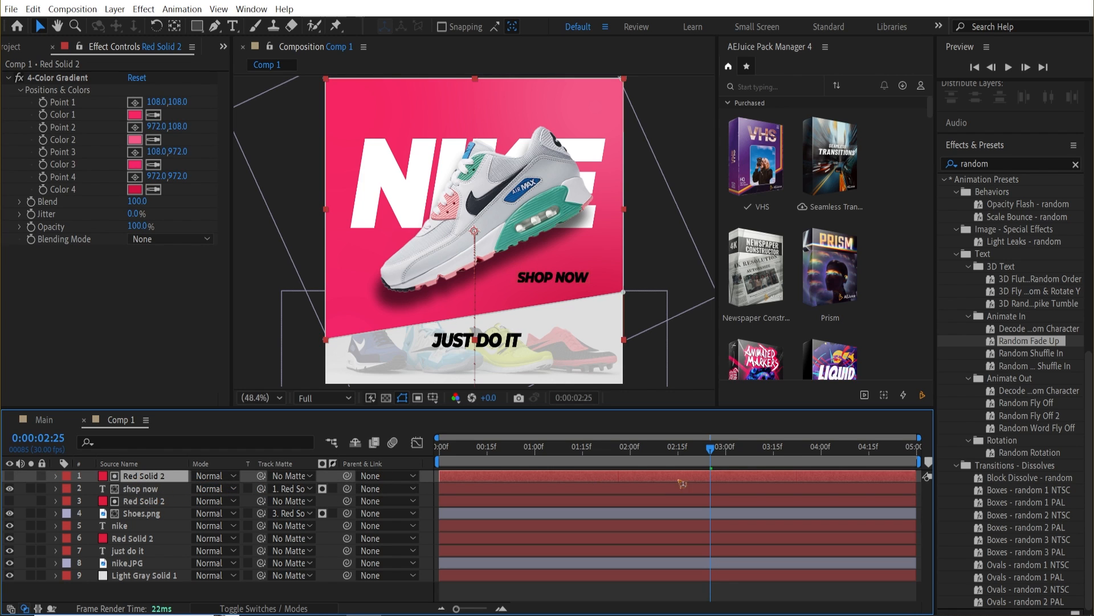
# Trim the shop now text and its Red Solid 2 matte layer to start at 0:00:01:13.
pyautogui.press('space')
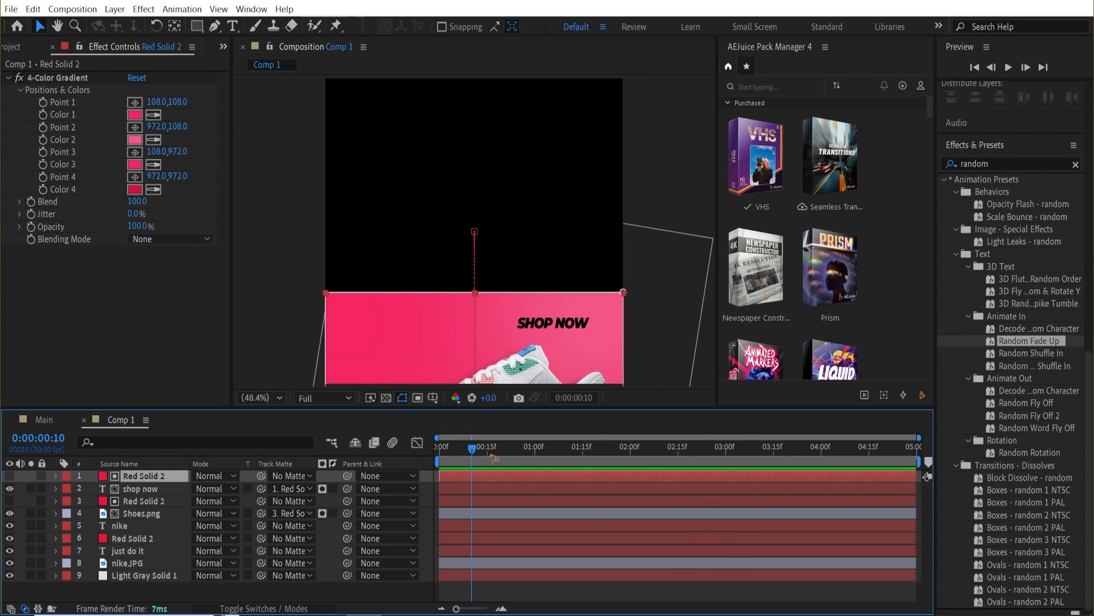
pyautogui.moveTo(510, 460); pyautogui.dragTo(490, 459)
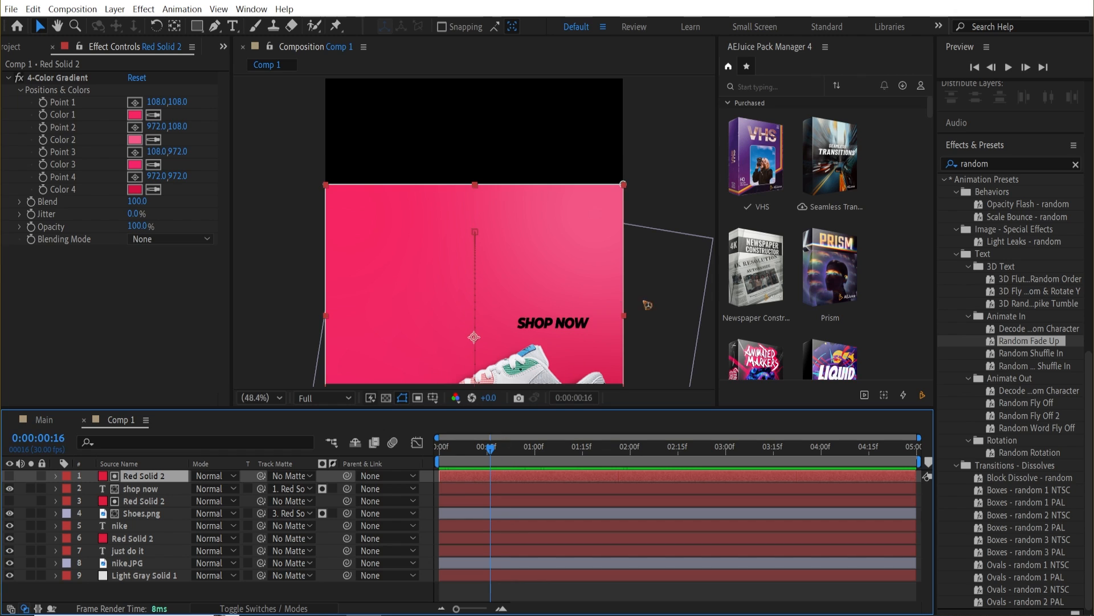
pyautogui.moveTo(651, 310); pyautogui.dragTo(652, 253)
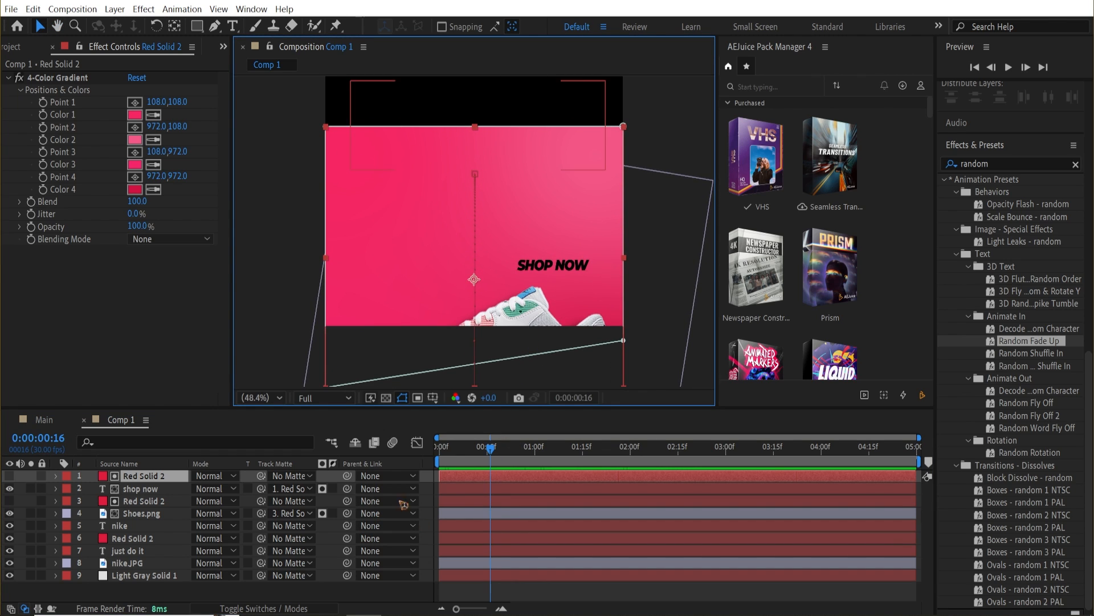
pyautogui.moveTo(491, 450); pyautogui.dragTo(548, 470)
pyautogui.press('space')
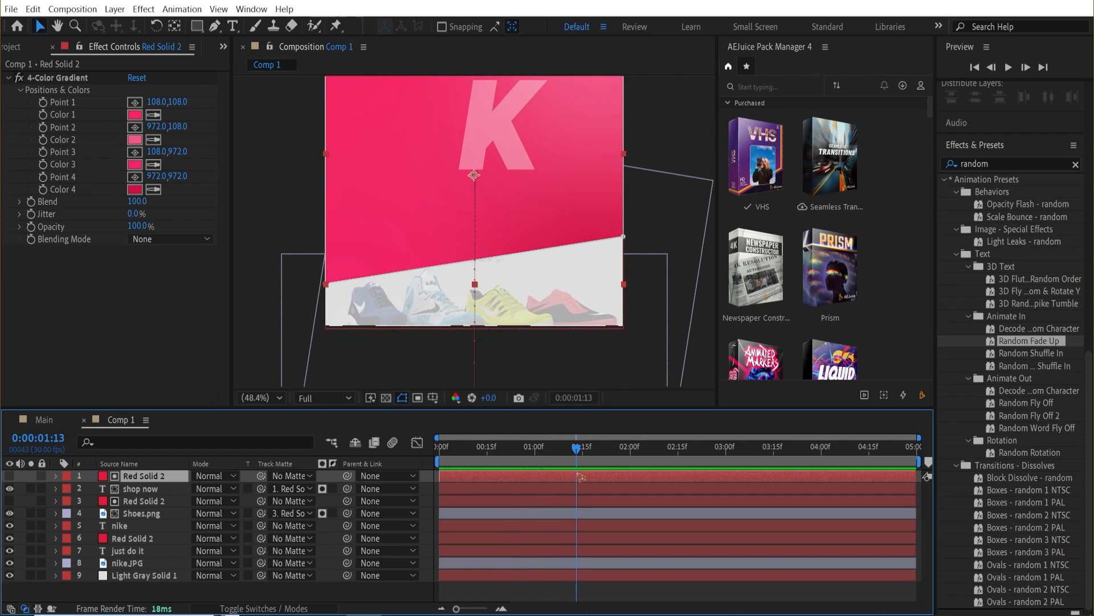
pyautogui.click(142, 489)
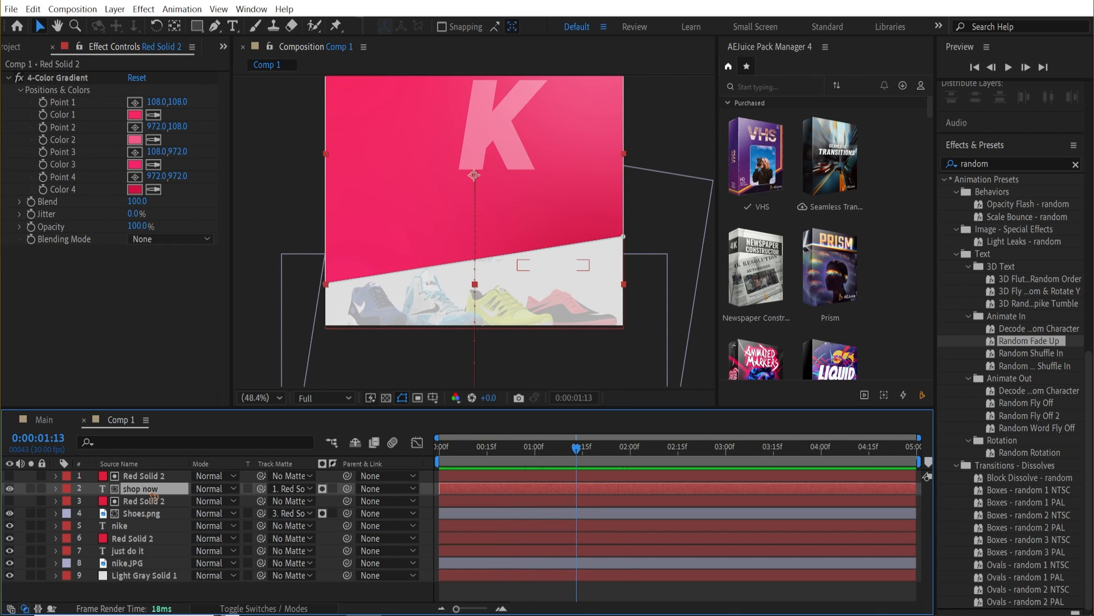
pyautogui.keyDown('ctrl'); pyautogui.click(152, 477); pyautogui.keyUp('ctrl')
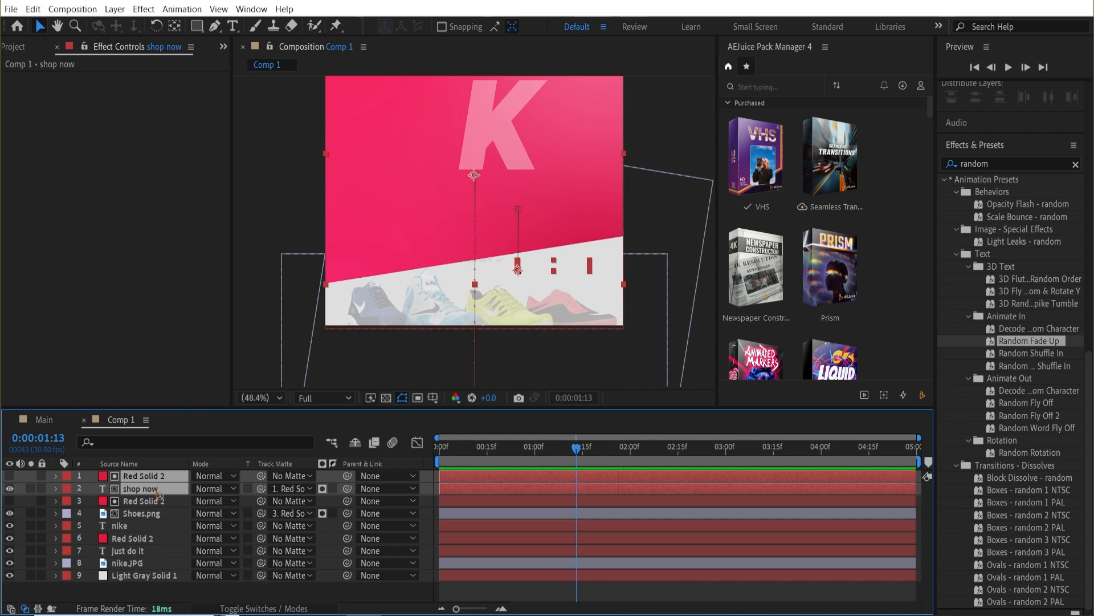
pyautogui.hotkey('alt', '[')
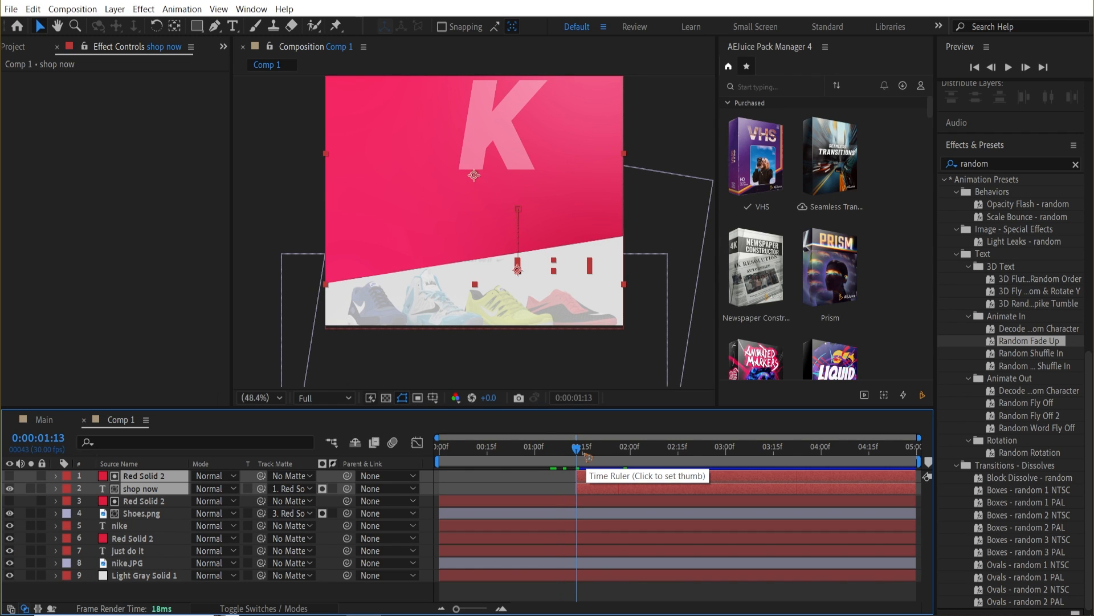
# Trim the Shoes.png layer and its Red Solid 2 matte layer to start at 0:00:01:13.
pyautogui.moveTo(578, 450); pyautogui.dragTo(490, 448)
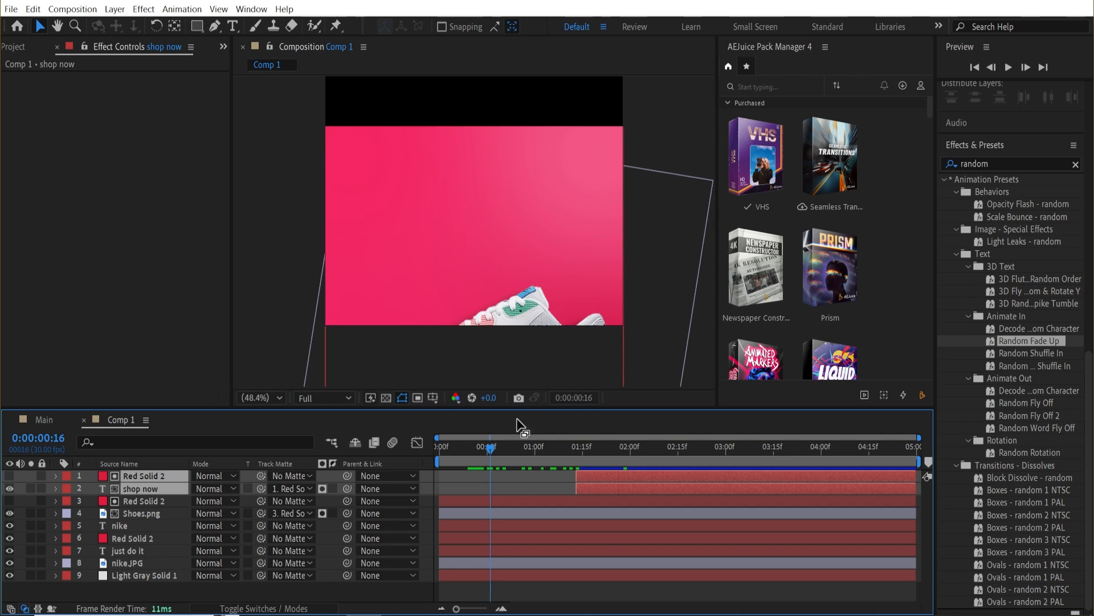
pyautogui.press('i')
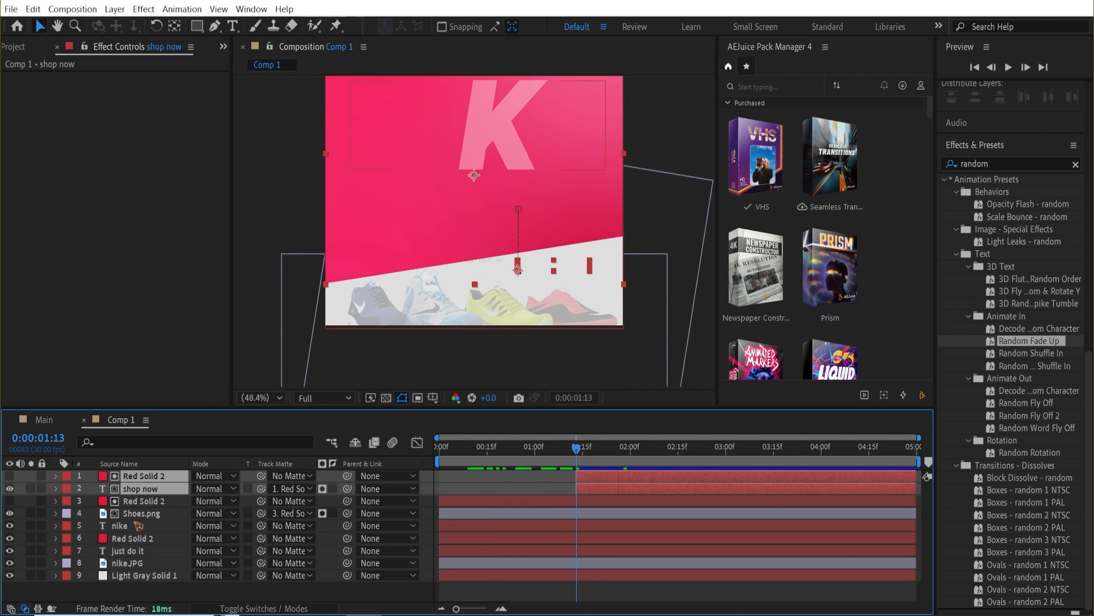
pyautogui.click(141, 513)
pyautogui.keyDown('ctrl'); pyautogui.click(147, 501); pyautogui.keyUp('ctrl')
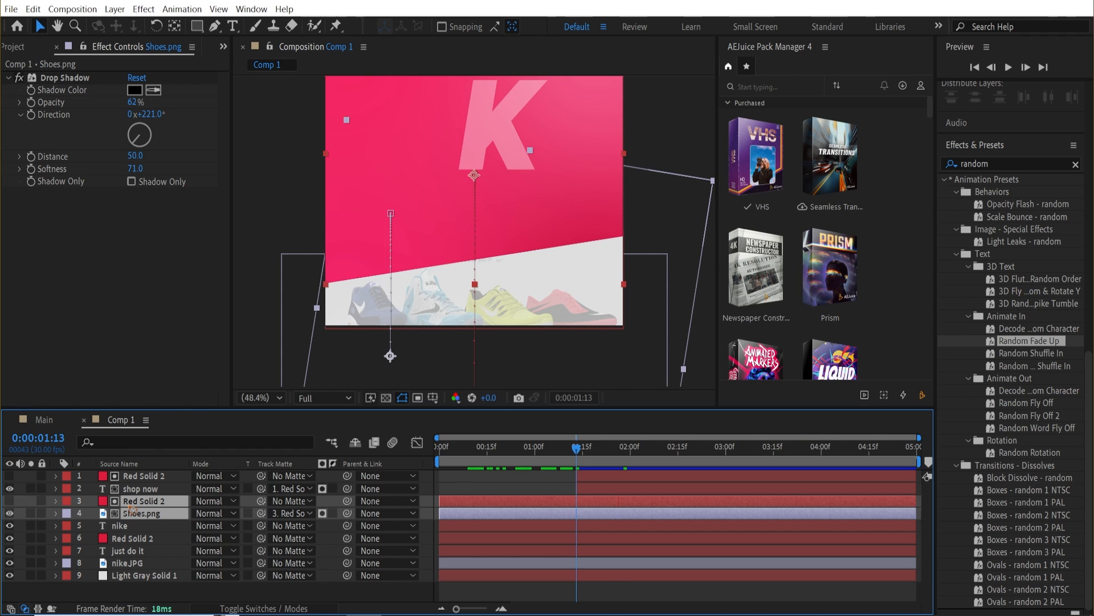
pyautogui.hotkey('alt', '[')
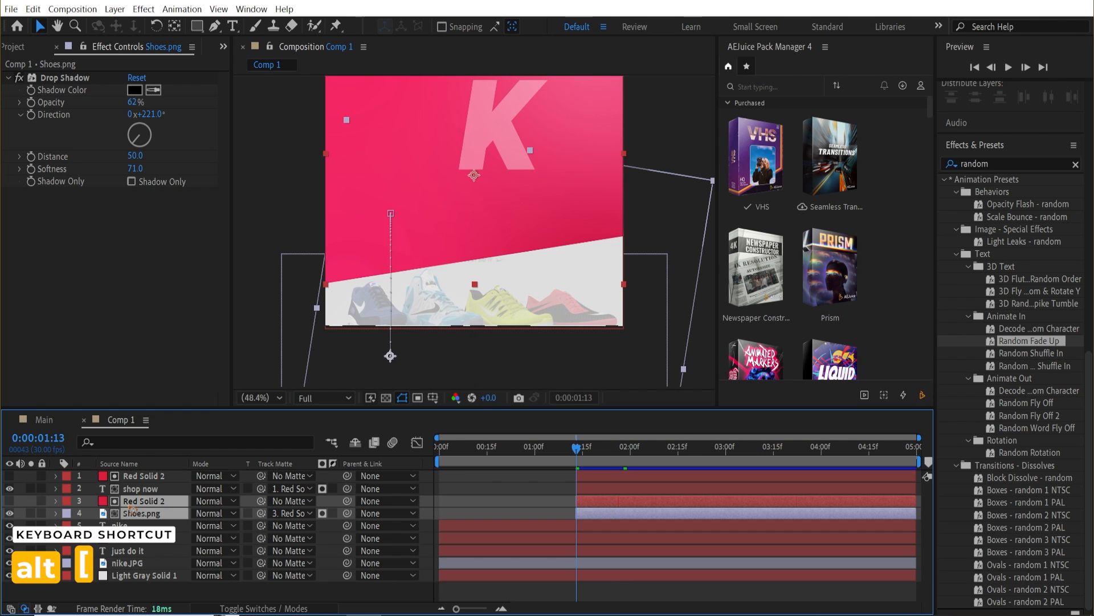